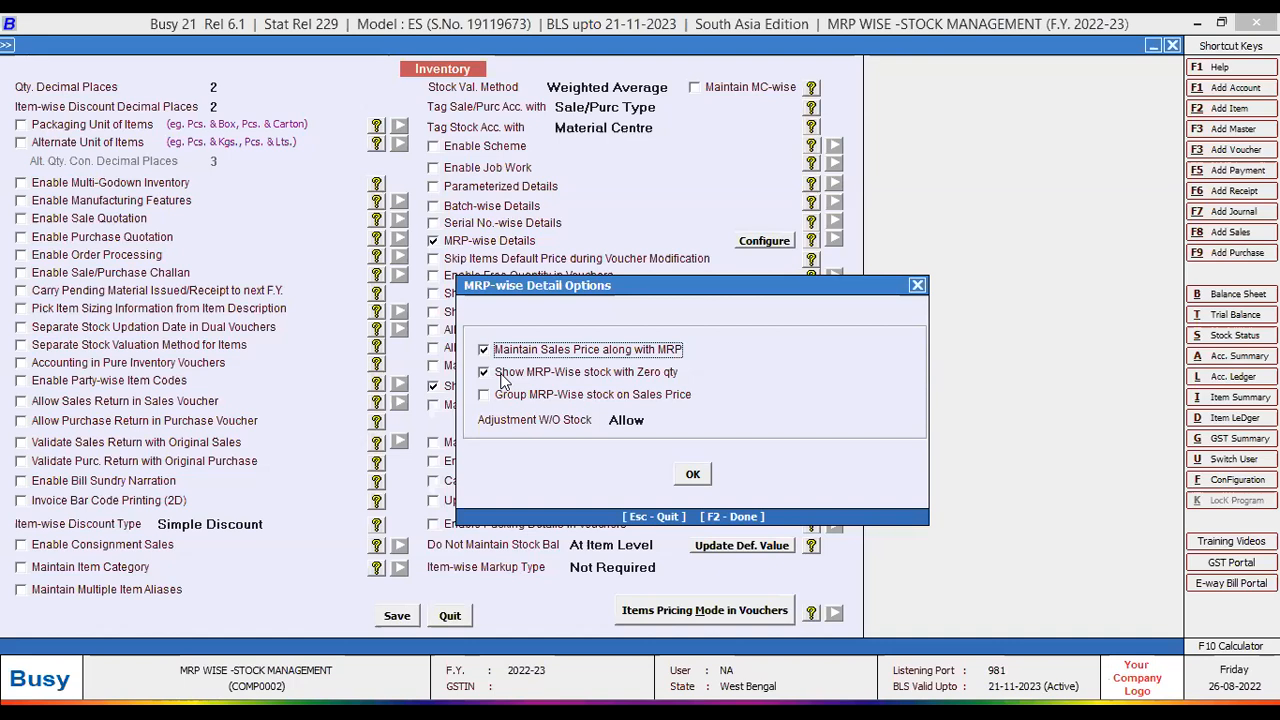
- Set MRP-wise Adjustment W/O Stock to 'Allow with Warning' and save the Inventory feature settings
click(503, 378)
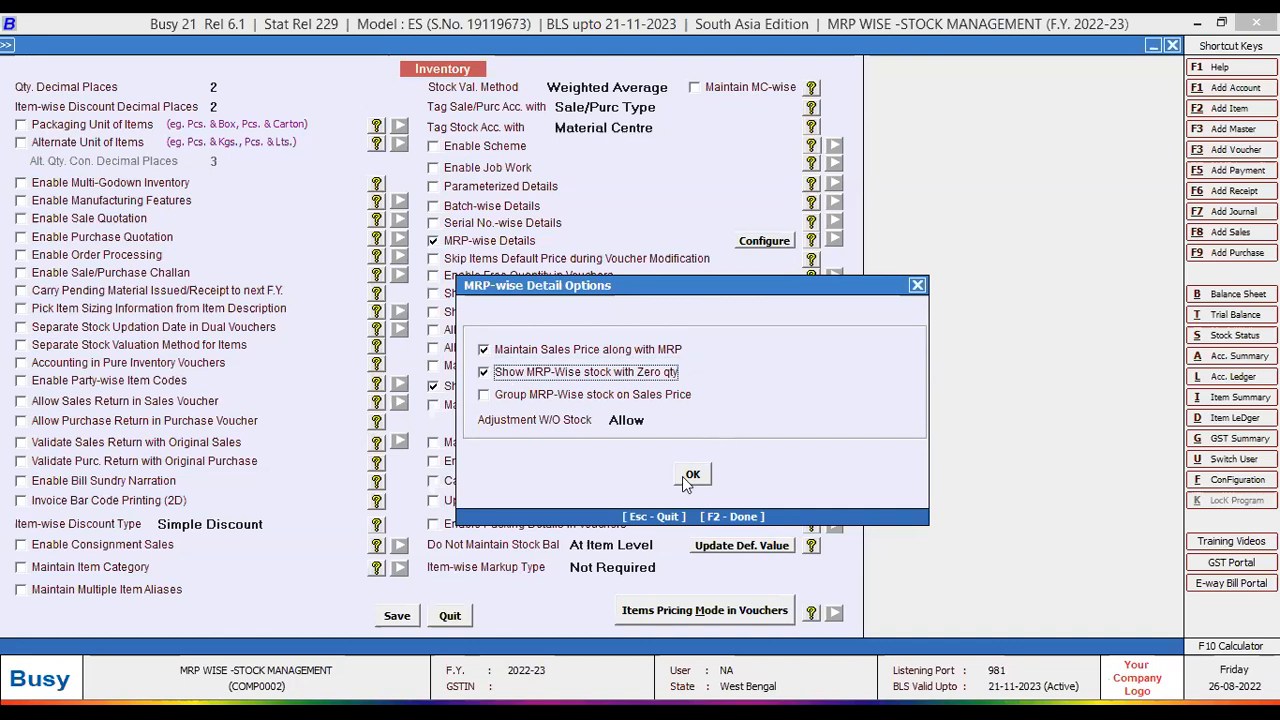
click(663, 421)
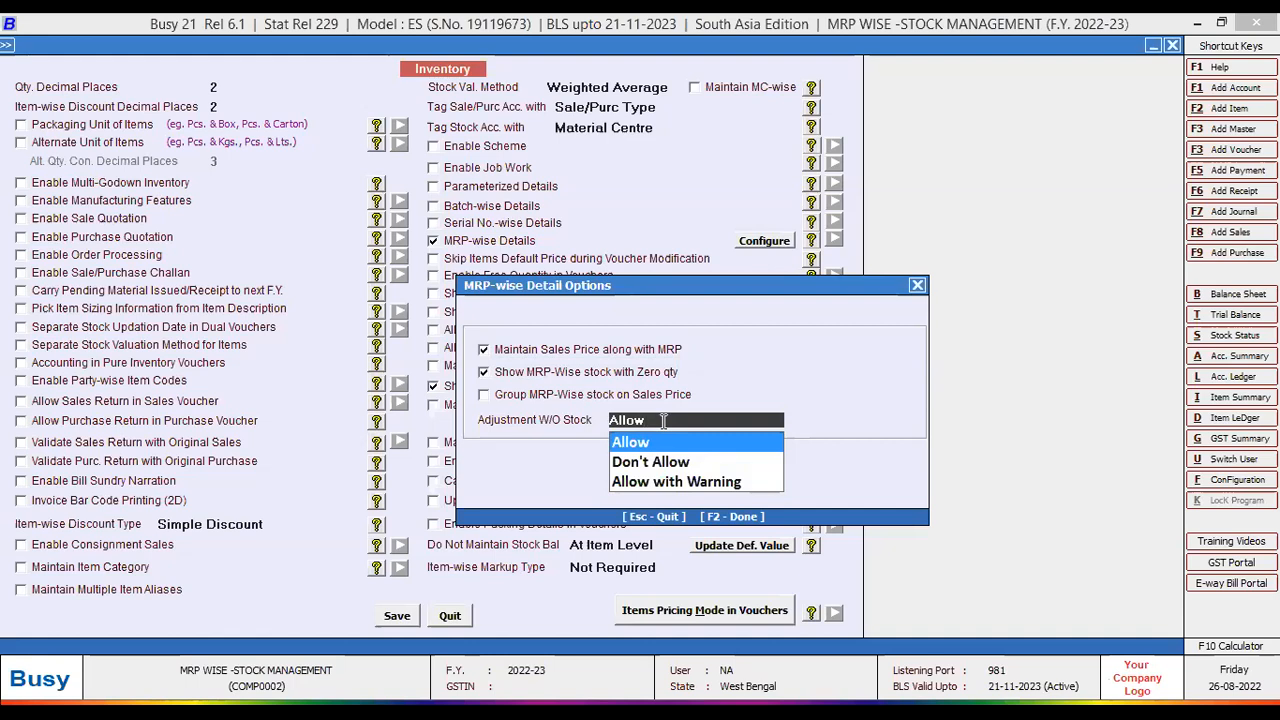
click(650, 482)
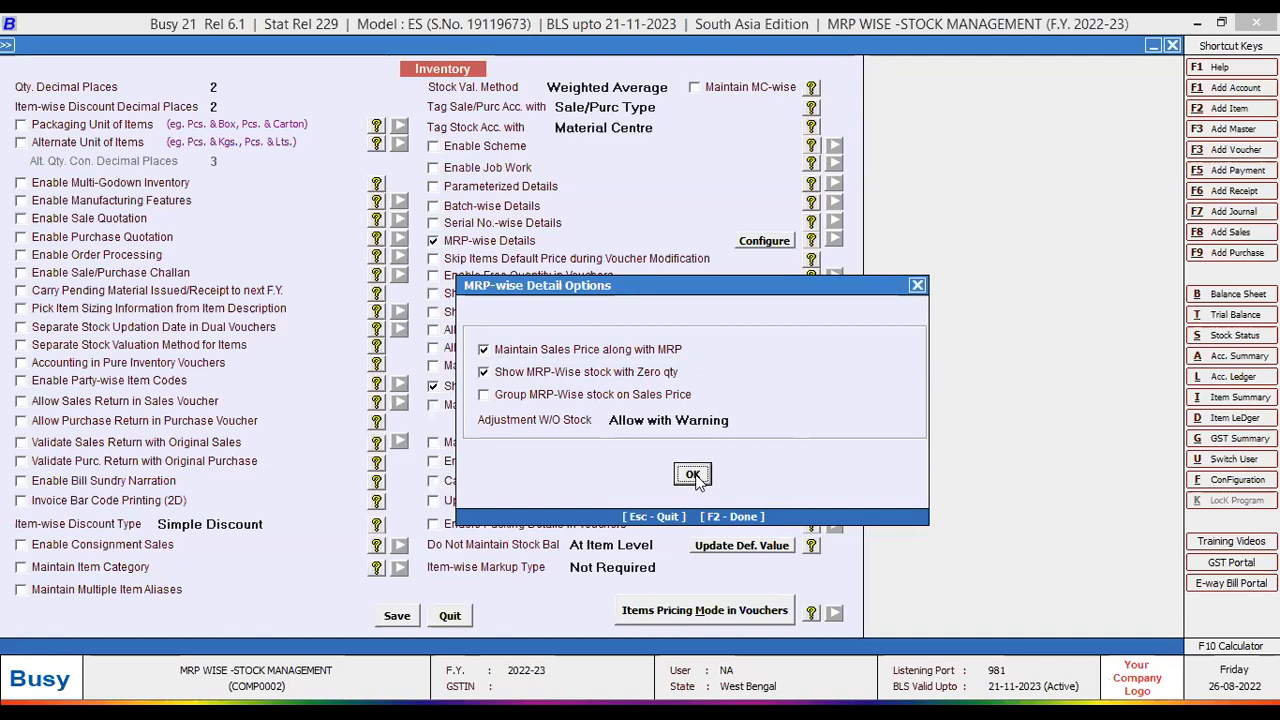
click(693, 475)
click(395, 616)
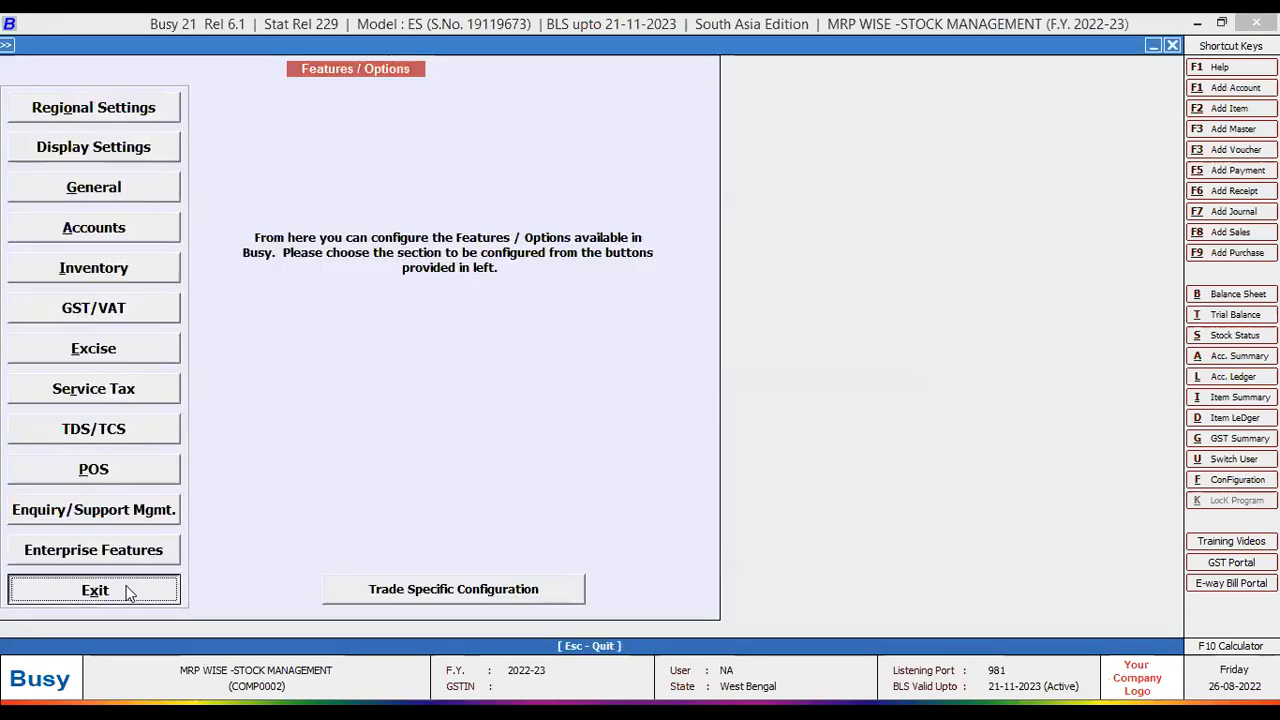
- Leave Features/Options and bring up the Masters > Item > Modify item list
click(126, 592)
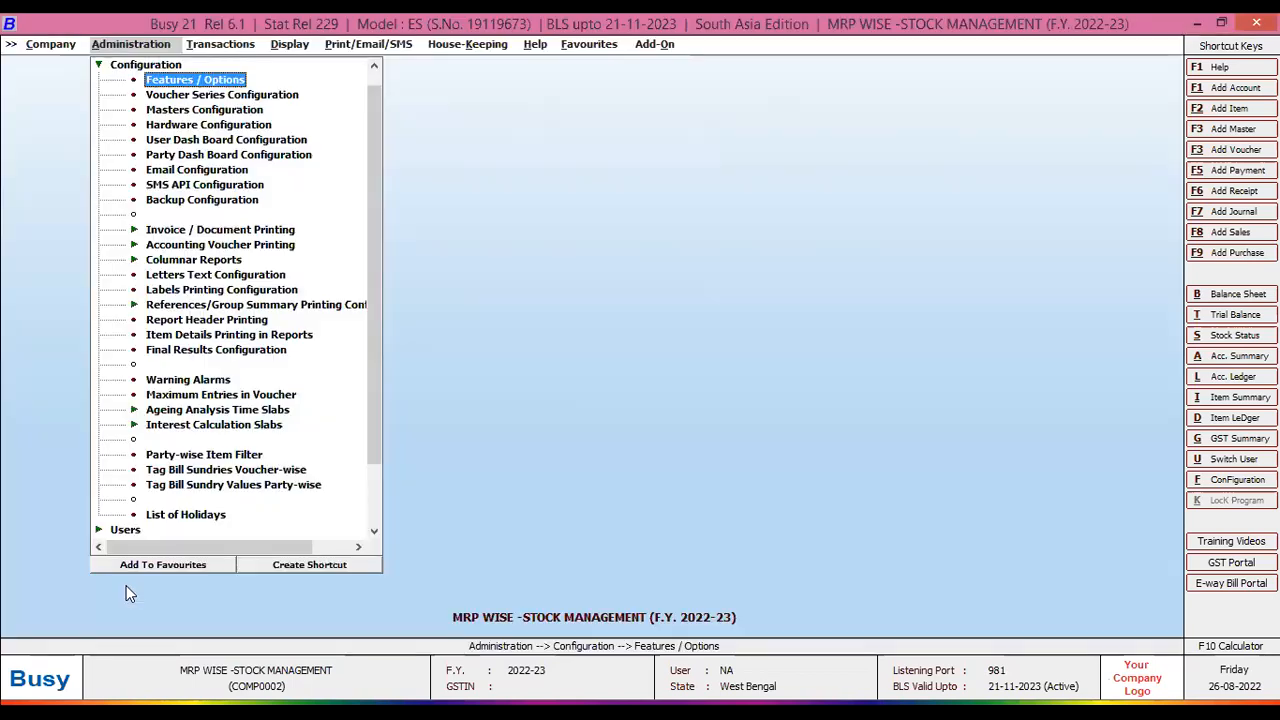
key(Escape)
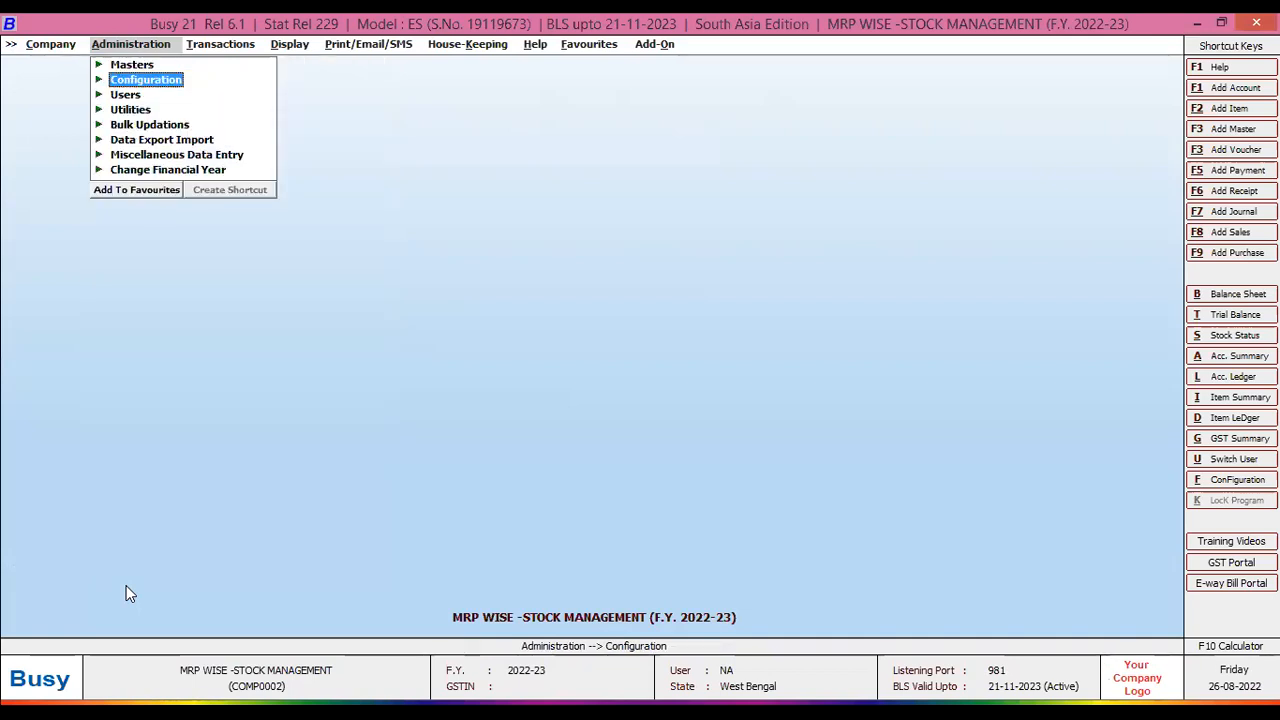
key(Up)
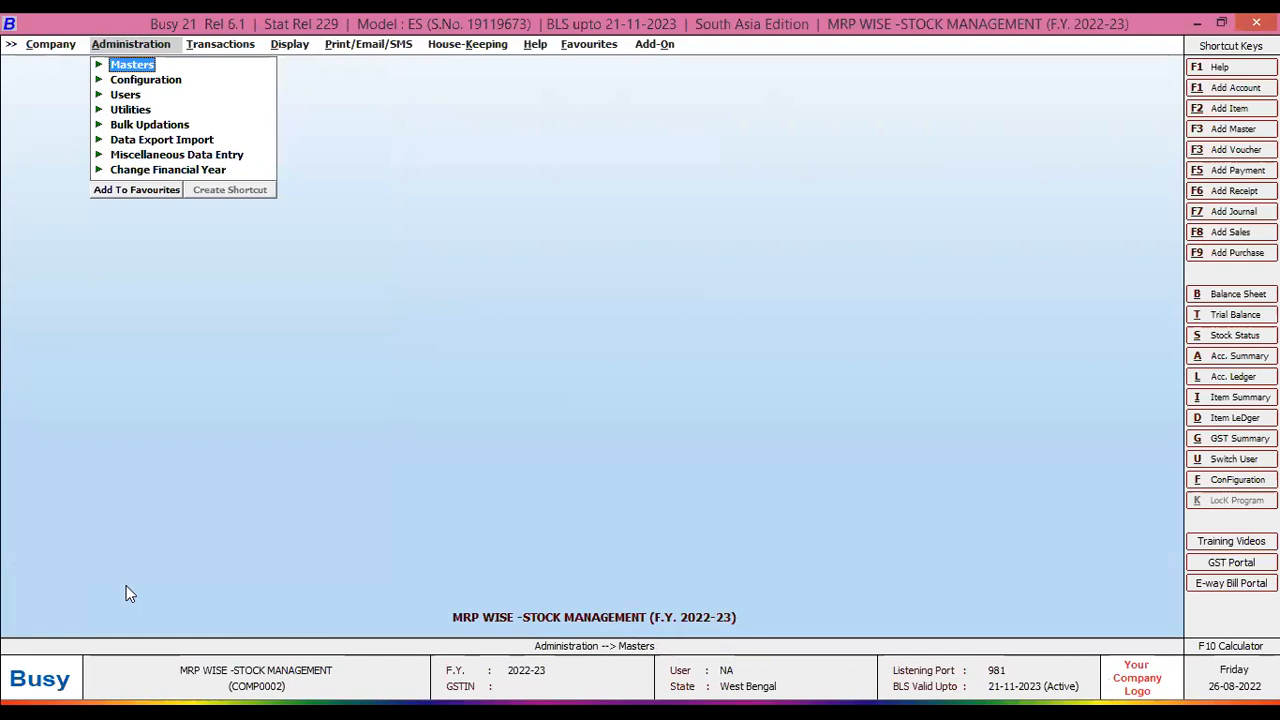
key(Return)
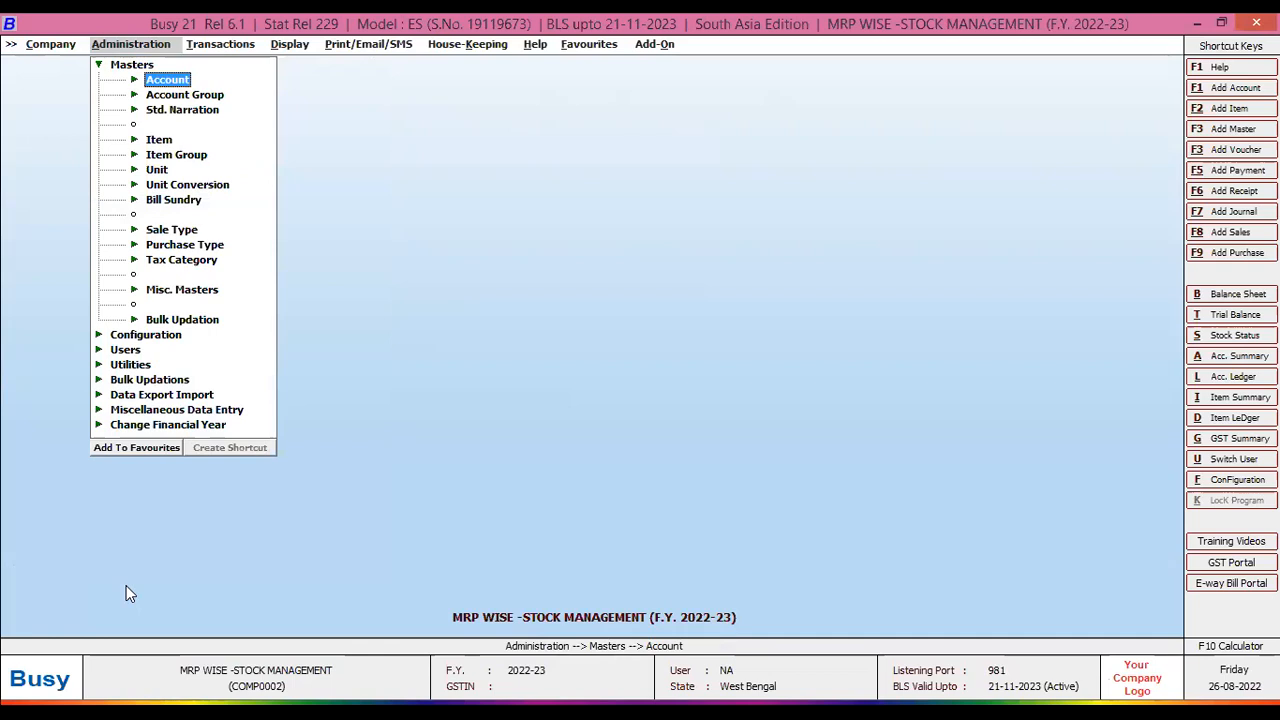
key(Down)
key(Down)
key(Down)
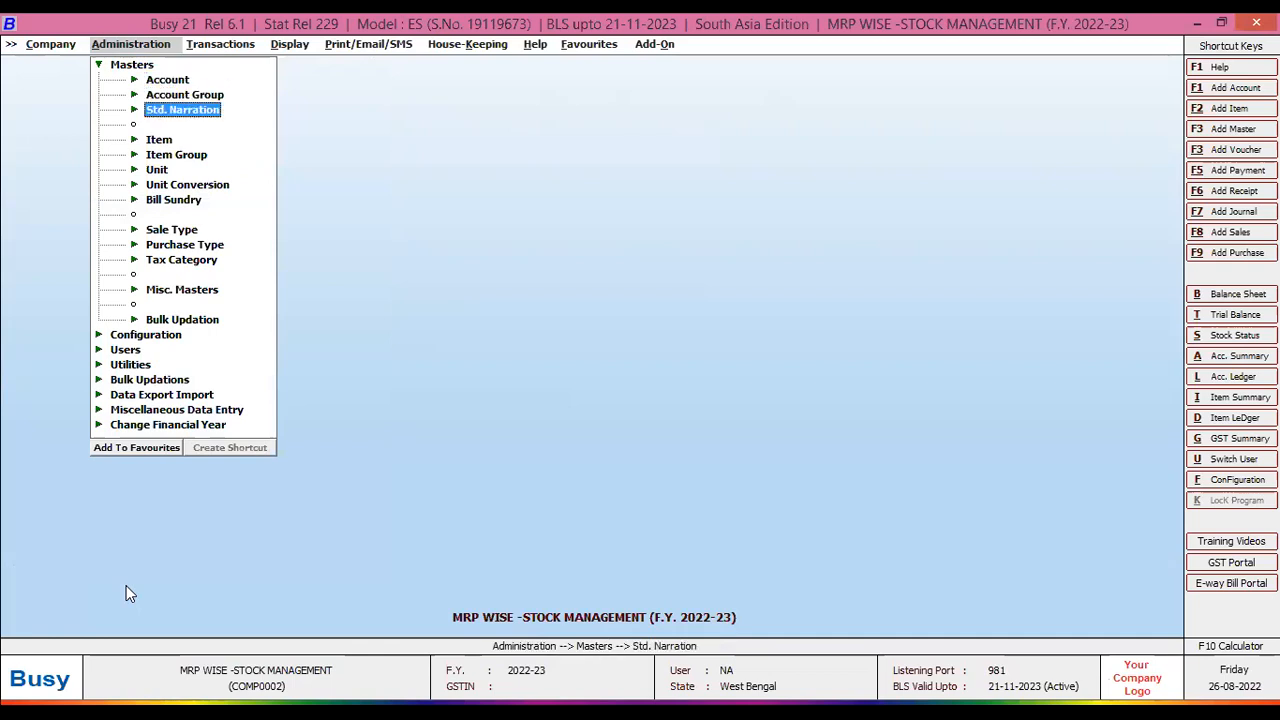
key(Return)
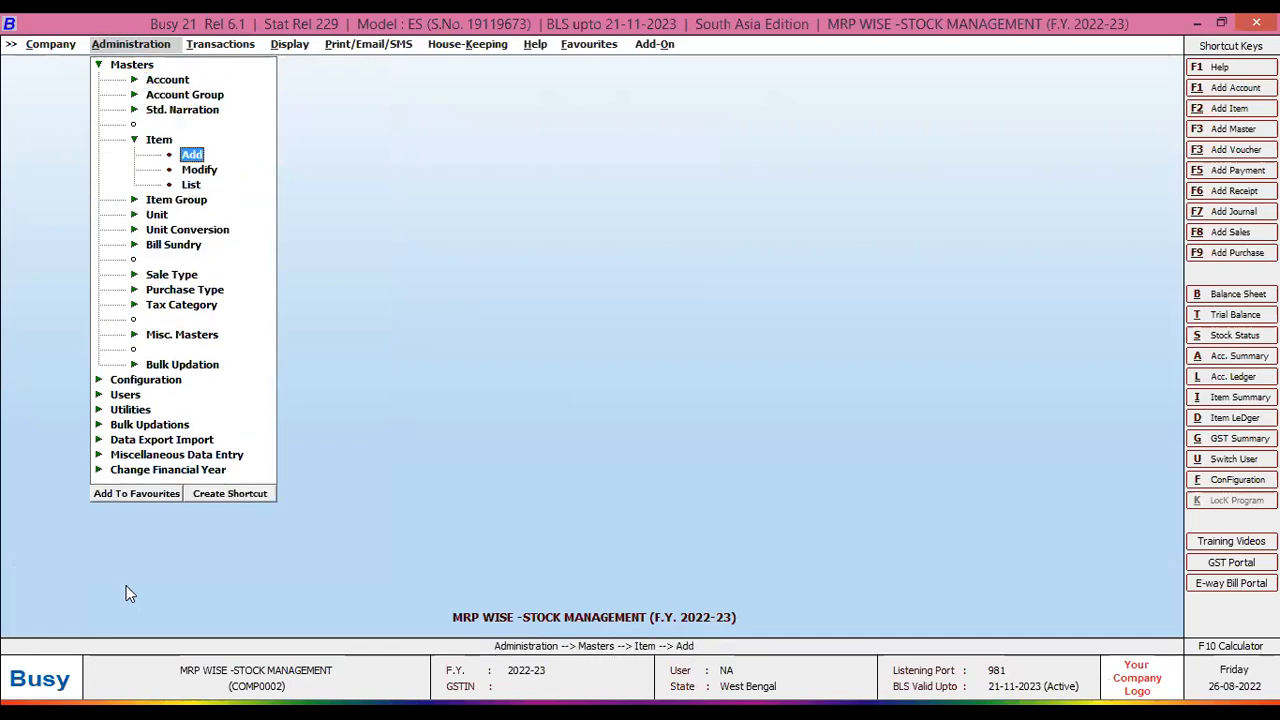
key(Down)
key(Return)
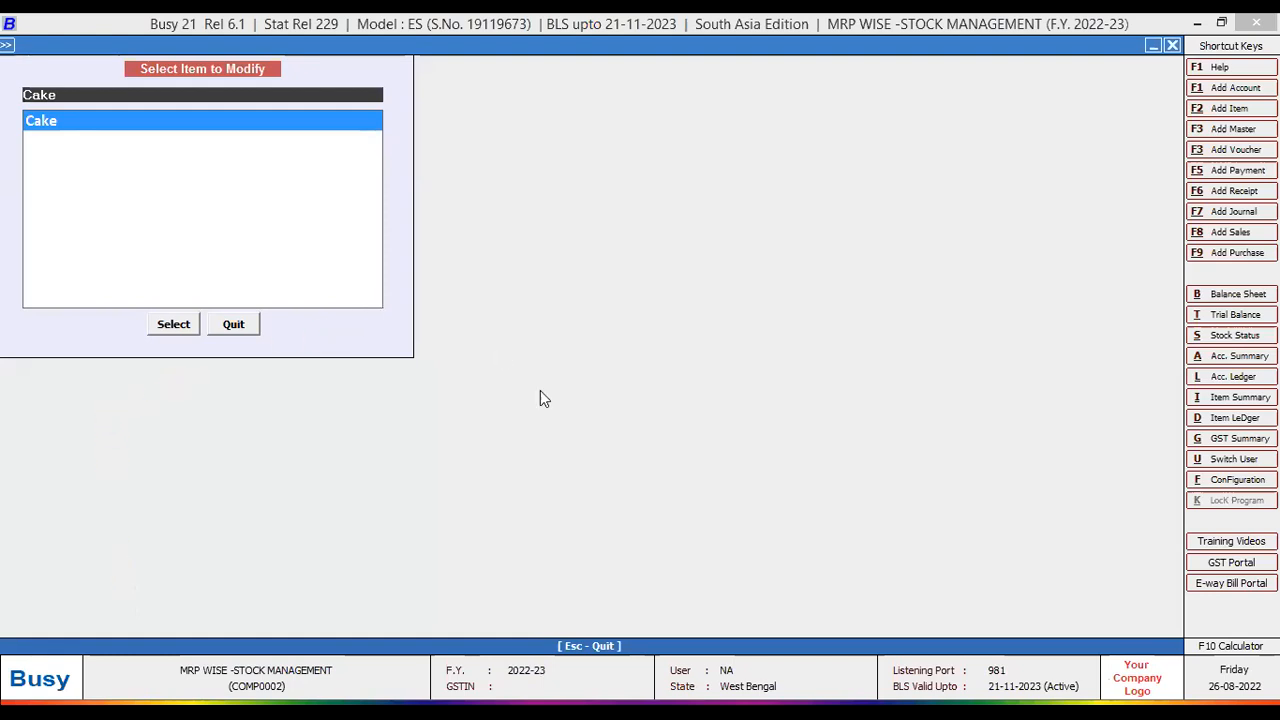
- Open the Cake item master, save it unchanged, and close the item list
key(Return)
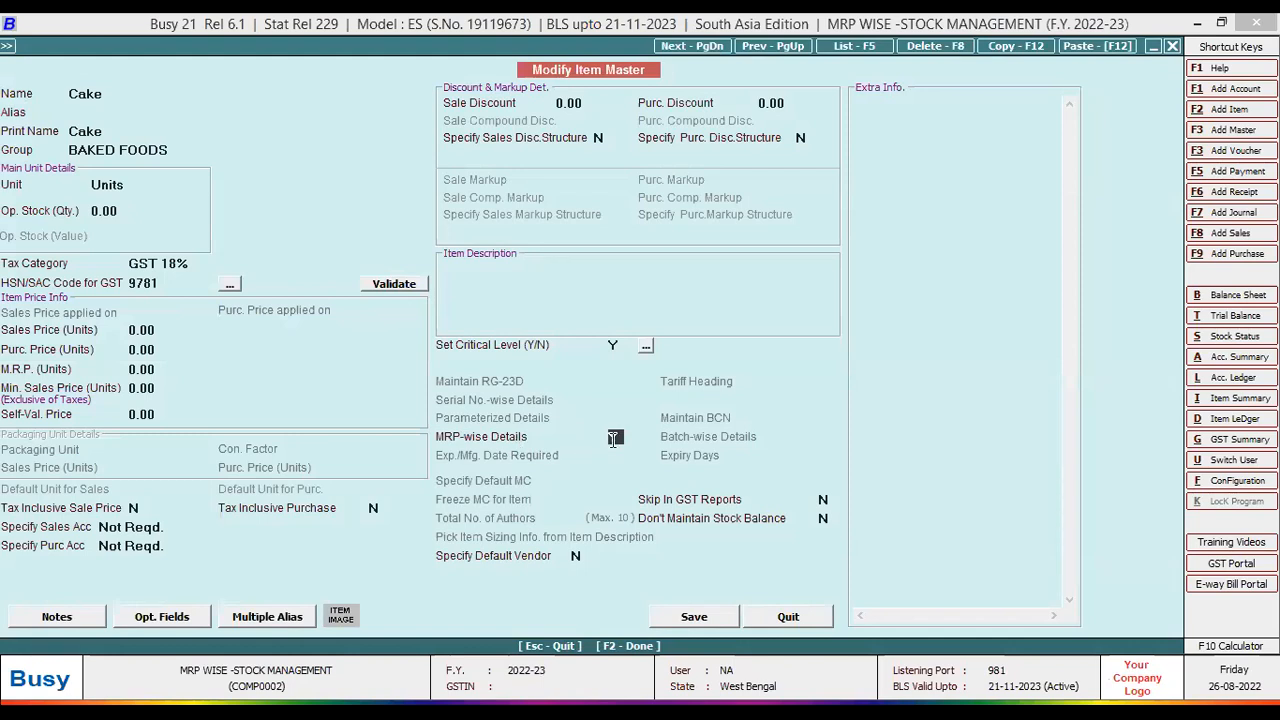
click(685, 618)
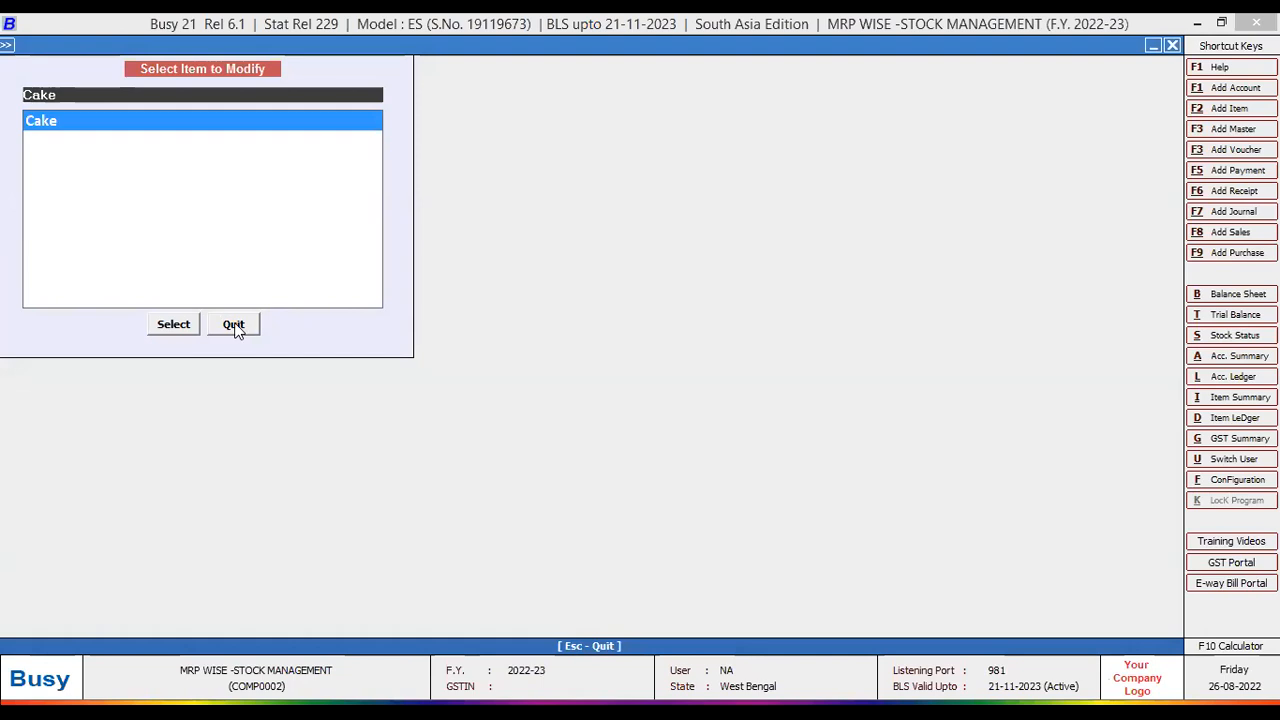
click(236, 327)
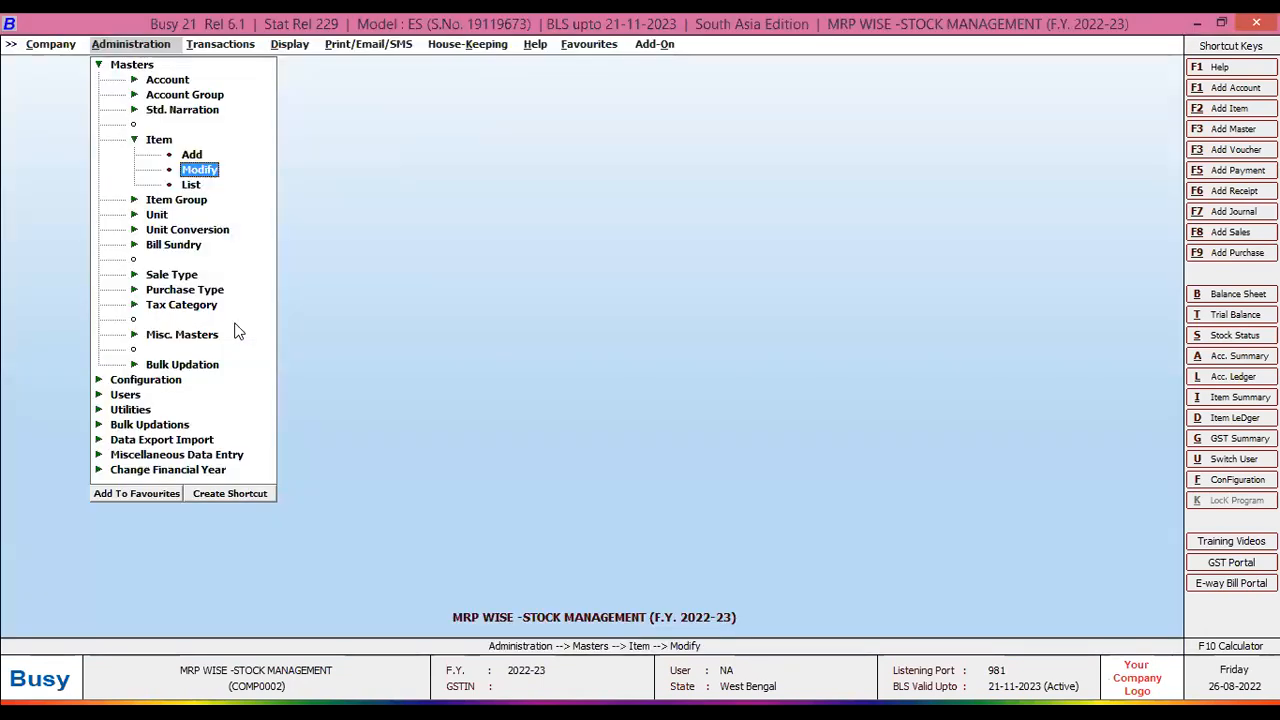
- Add a new purchase voucher dated 01-04-2022 with voucher number Pur/01
click(221, 46)
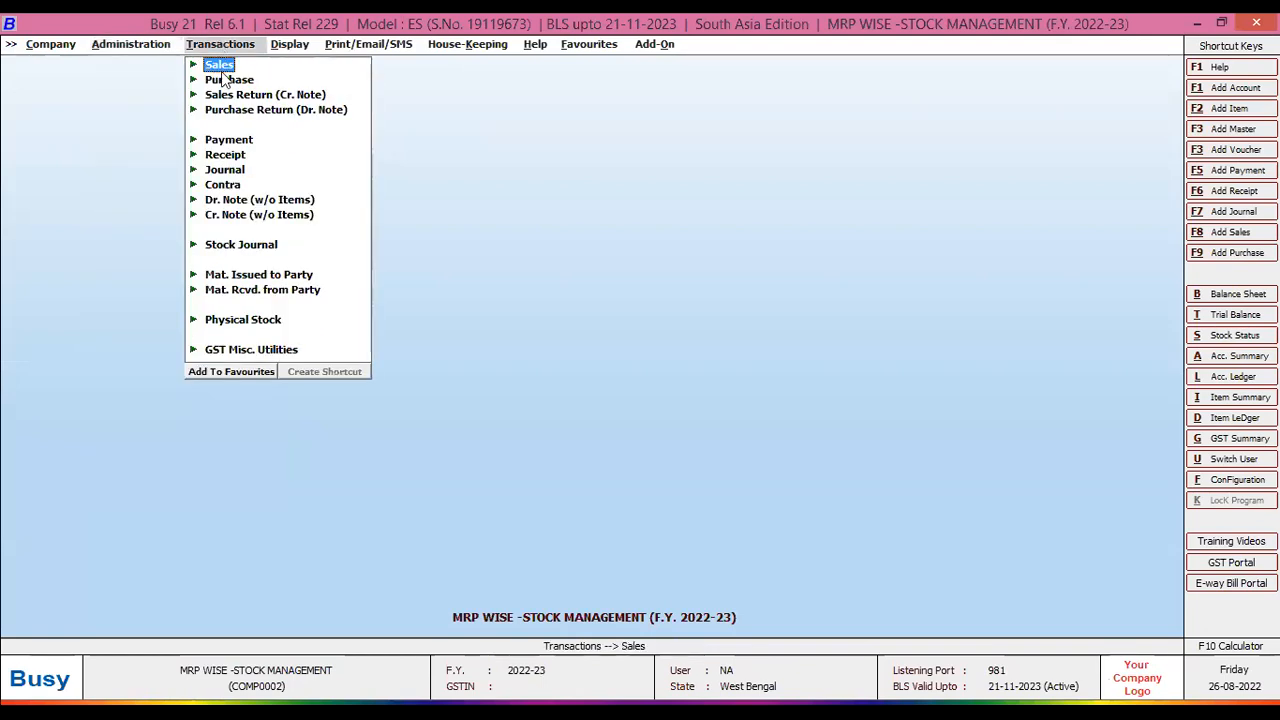
click(228, 81)
double_click(250, 94)
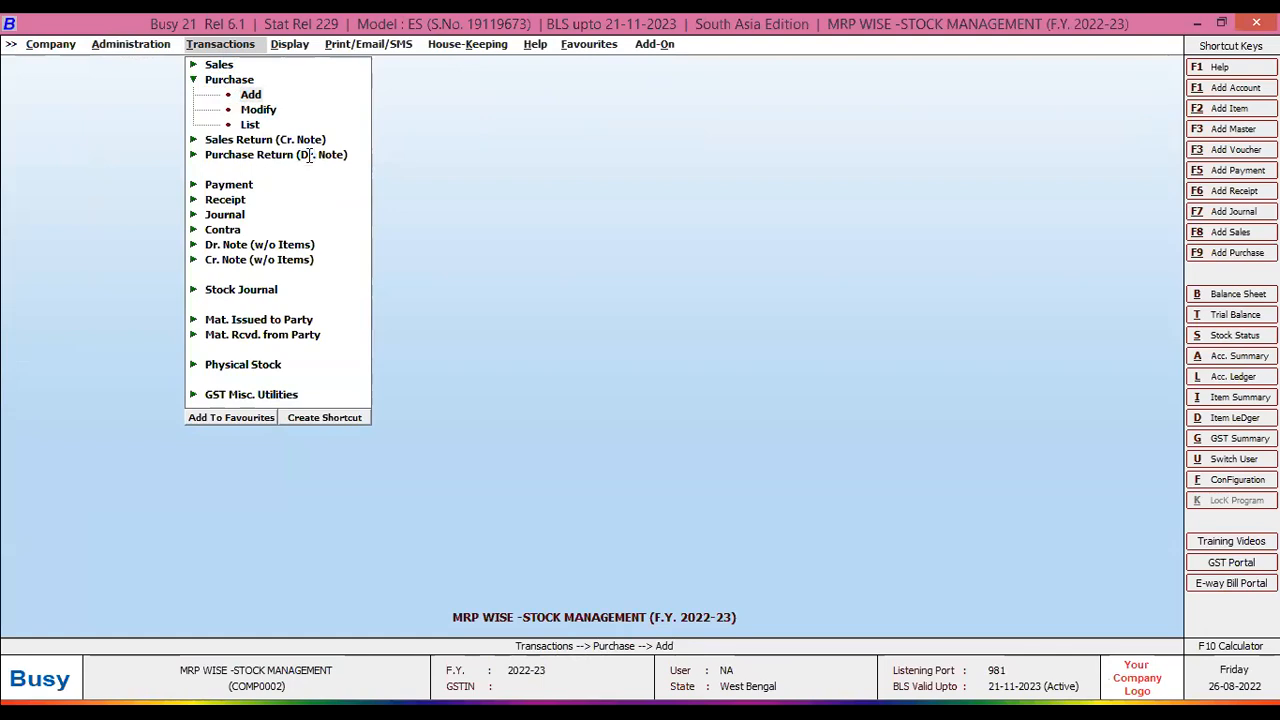
key(Return)
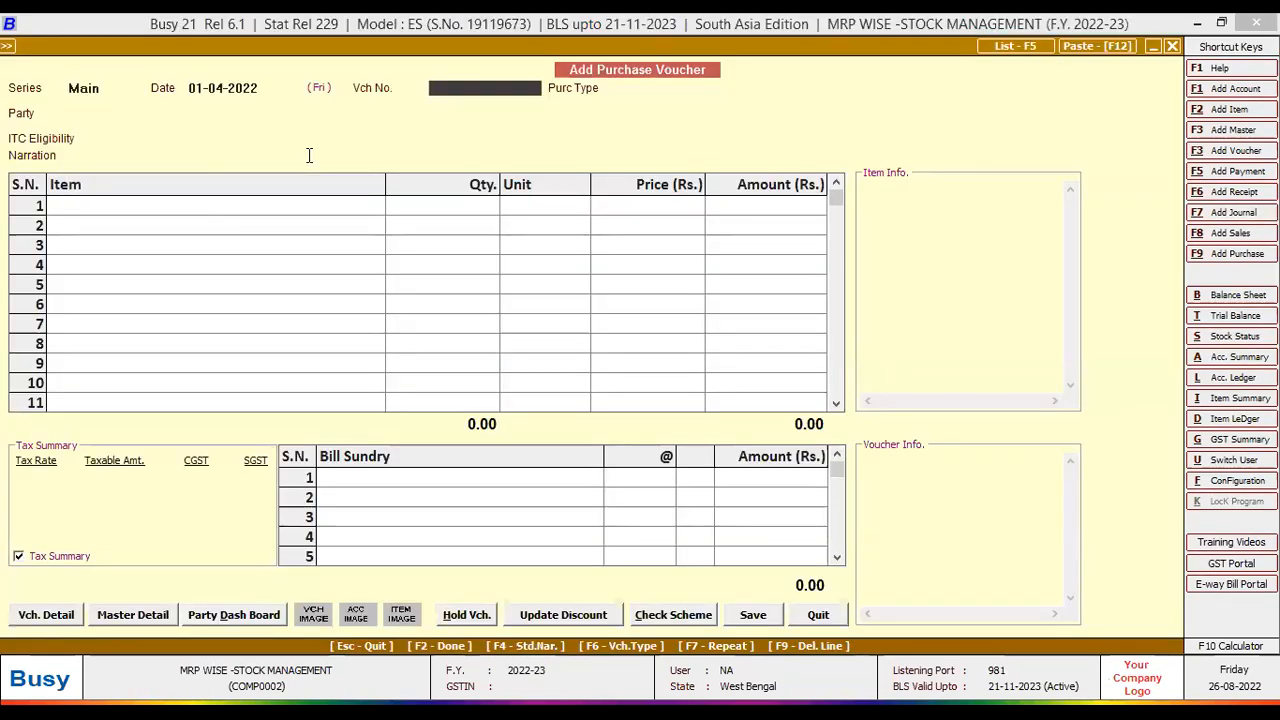
text(pur/01)
key(Return)
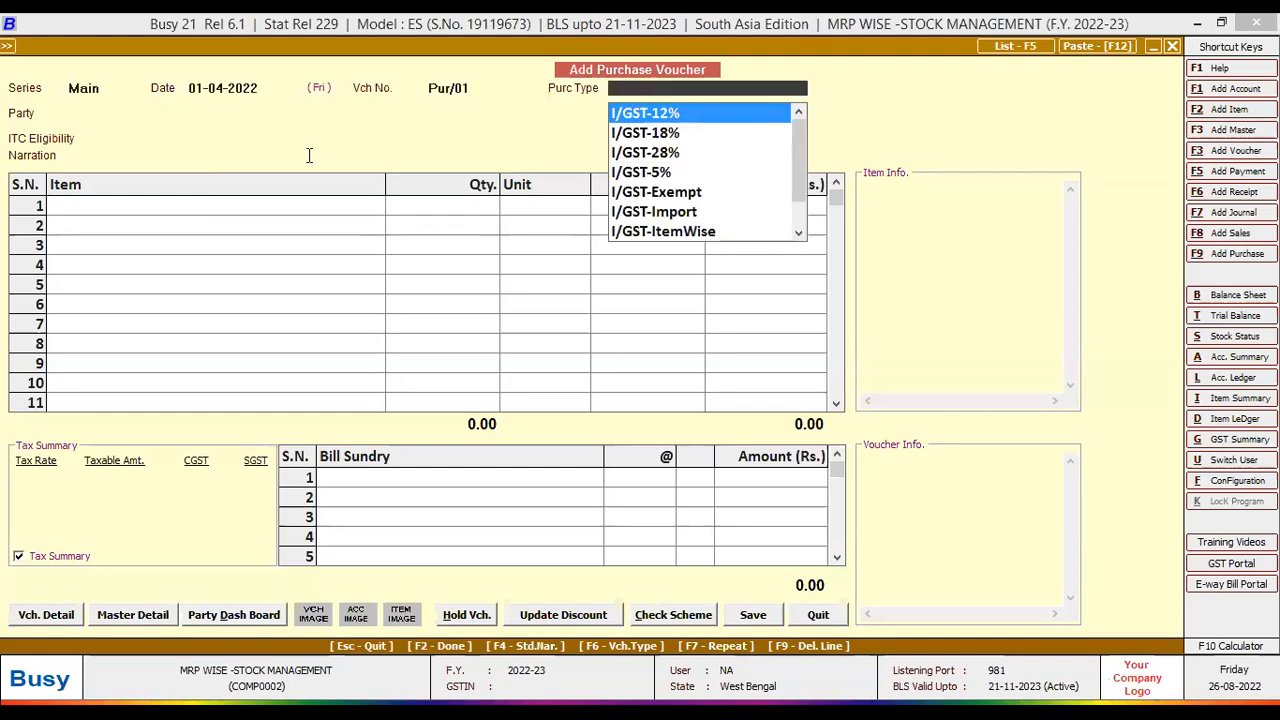
- Choose purchase type L/GST-ItemWise and party Busy Infotech Pvt. Ltd., accepting the warning
text(l)
key(Down)
key(Down)
key(Down)
key(Down)
key(Down)
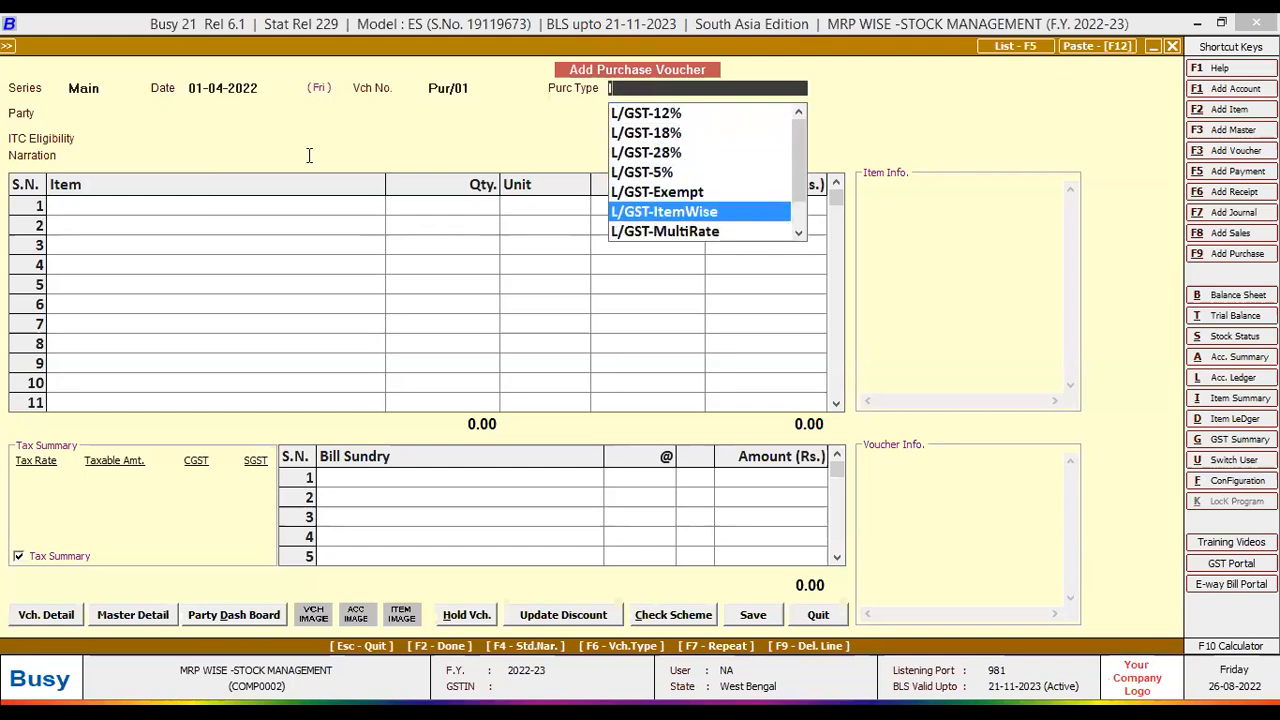
key(Return)
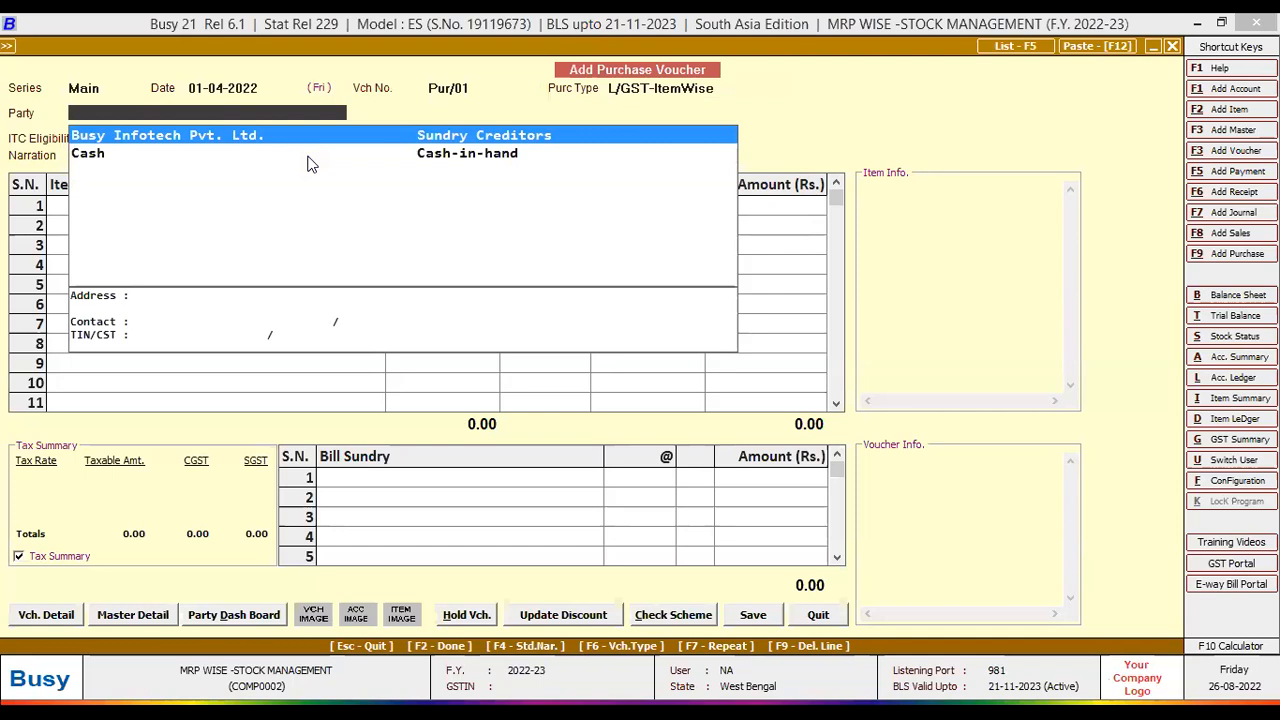
key(Return)
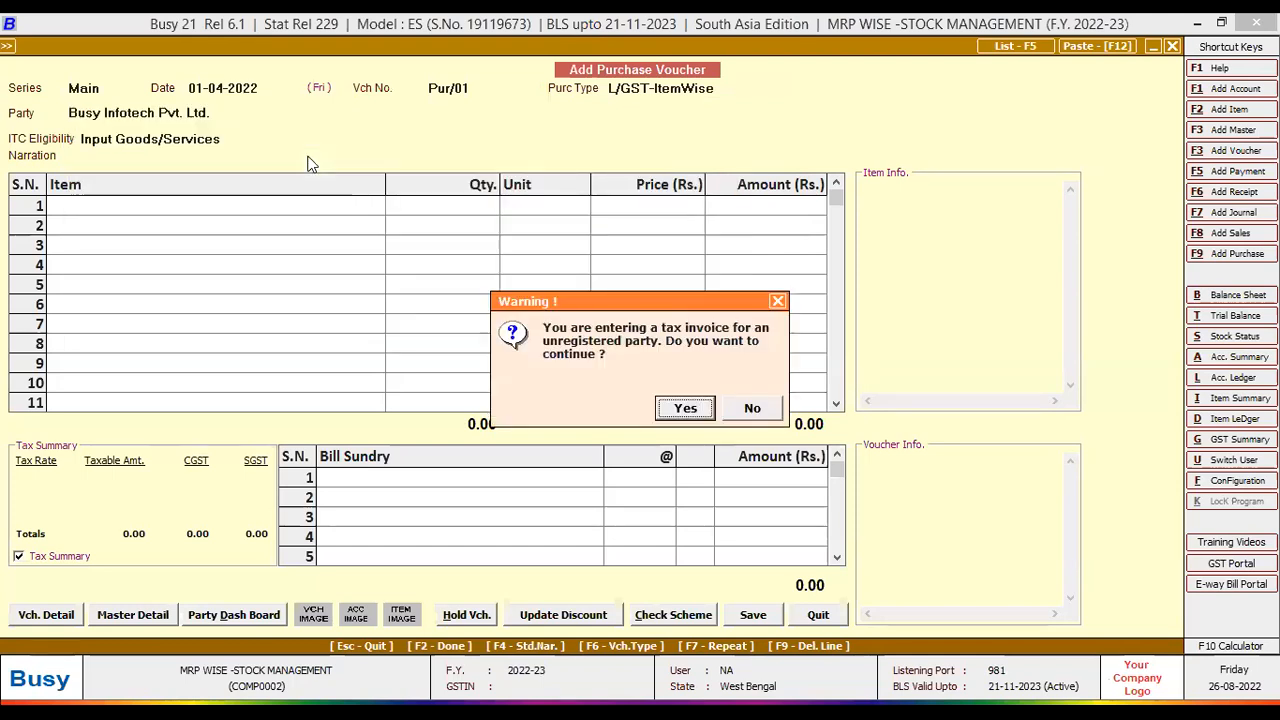
key(Return)
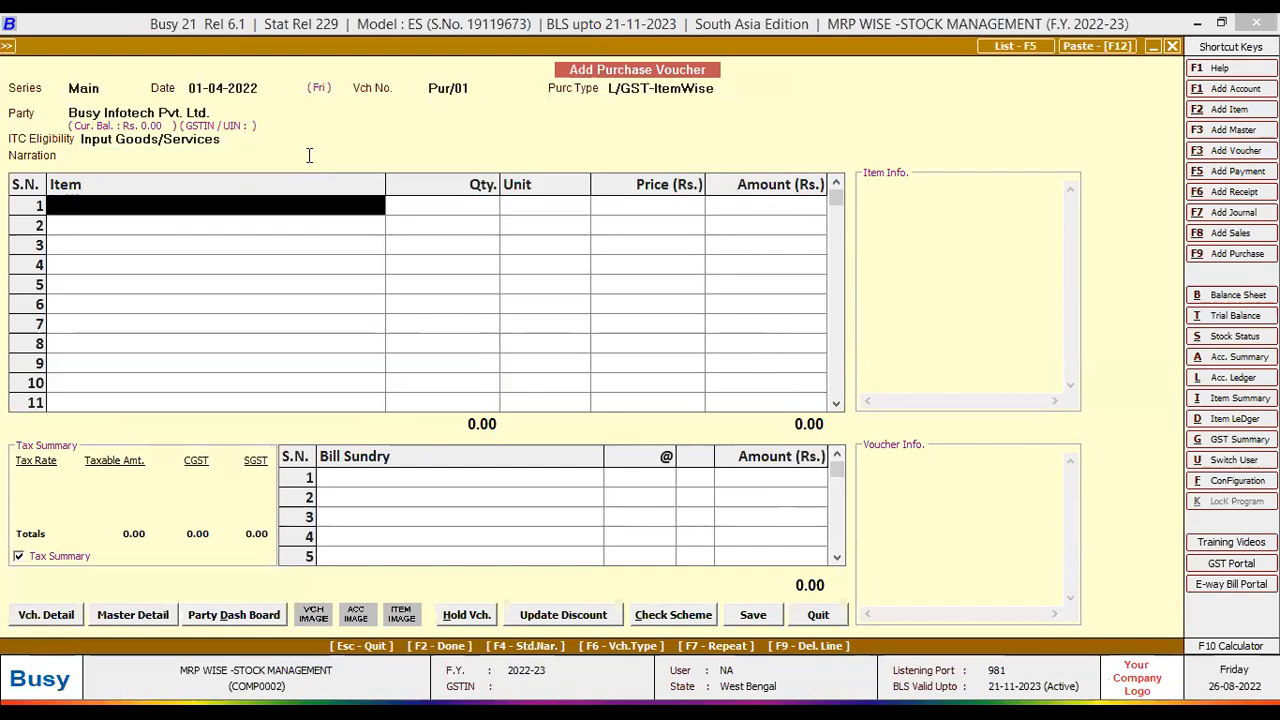
- Turn on Enable Multi-Godown Inventory in Inventory features, save it, and return to the voucher
click(17, 54)
click(17, 54)
click(70, 398)
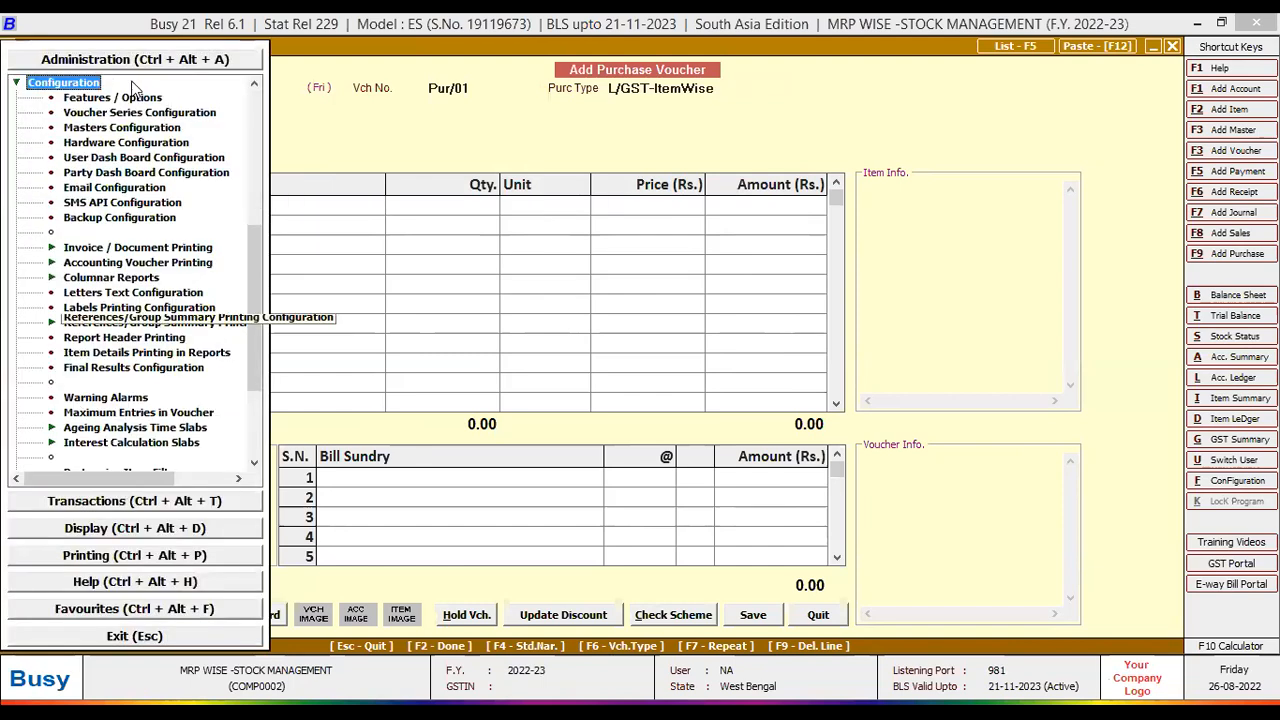
key(Return)
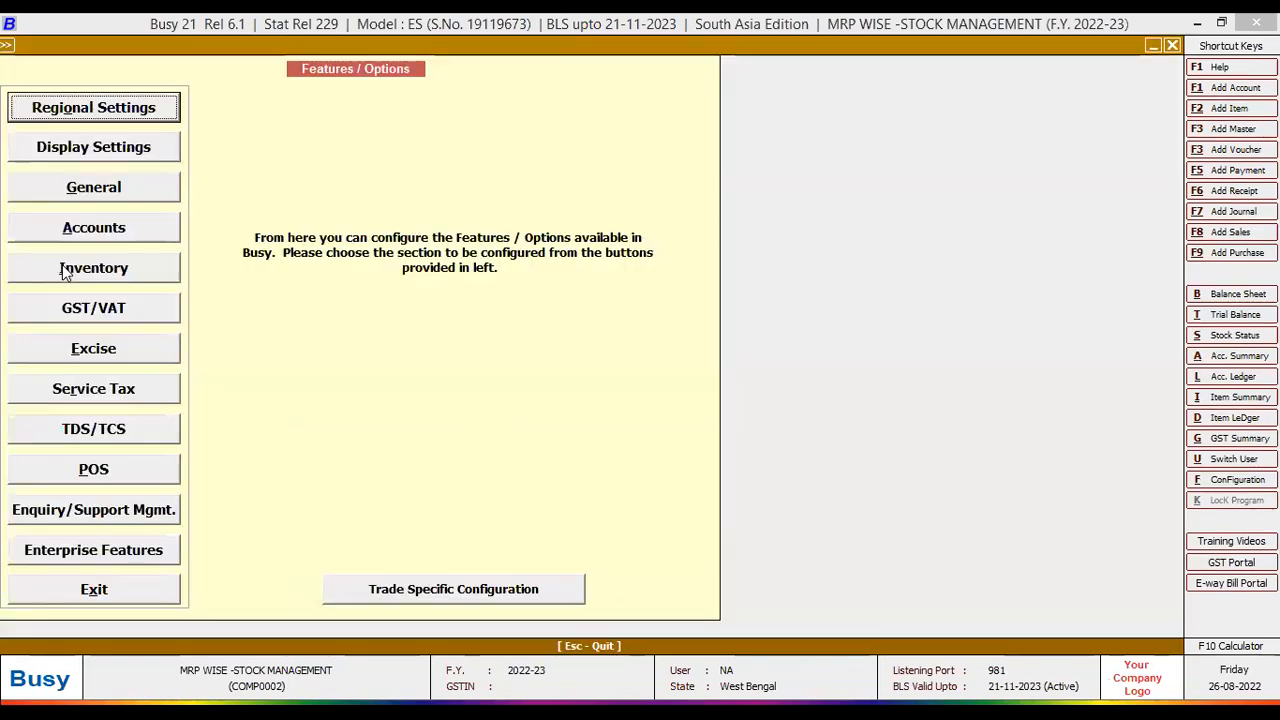
click(66, 272)
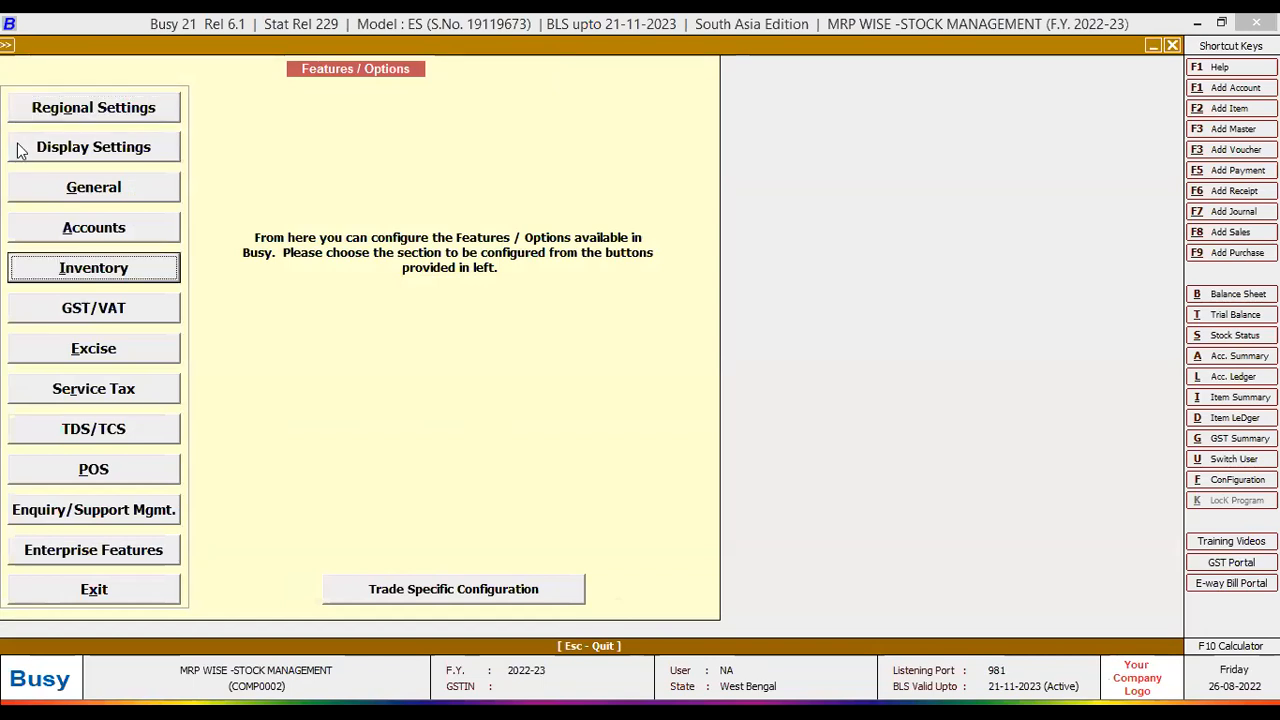
click(24, 182)
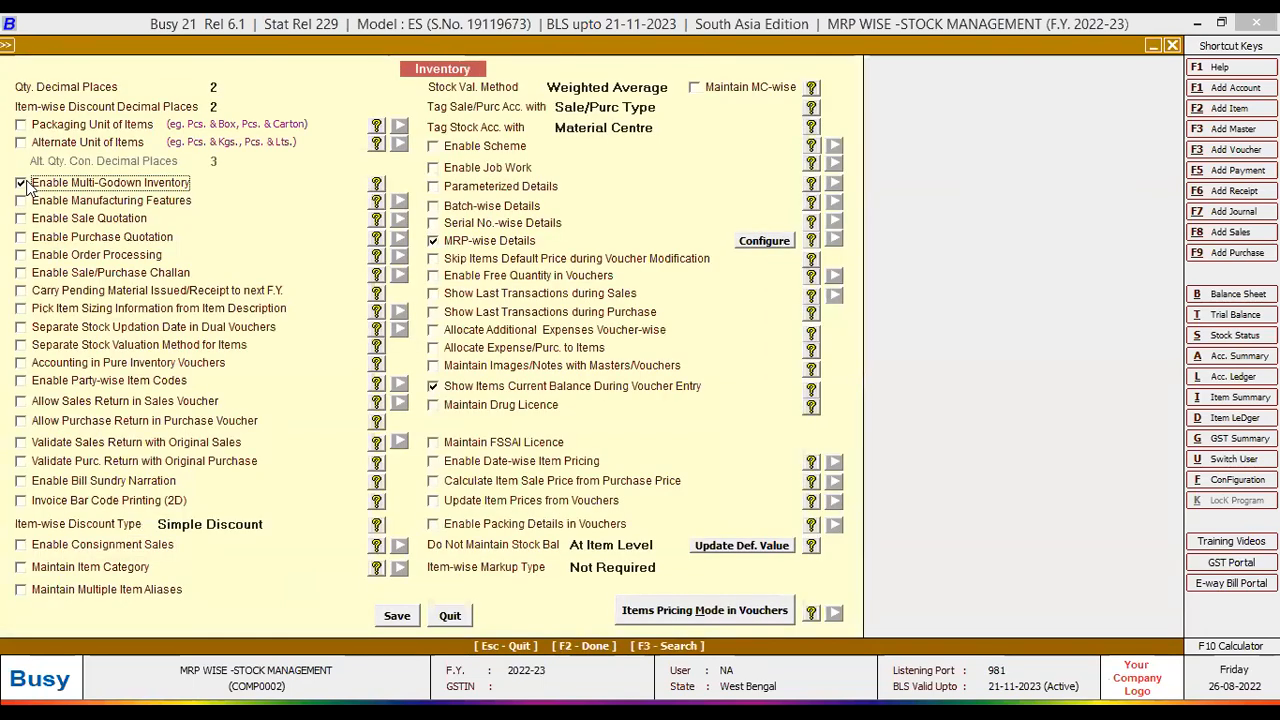
click(664, 612)
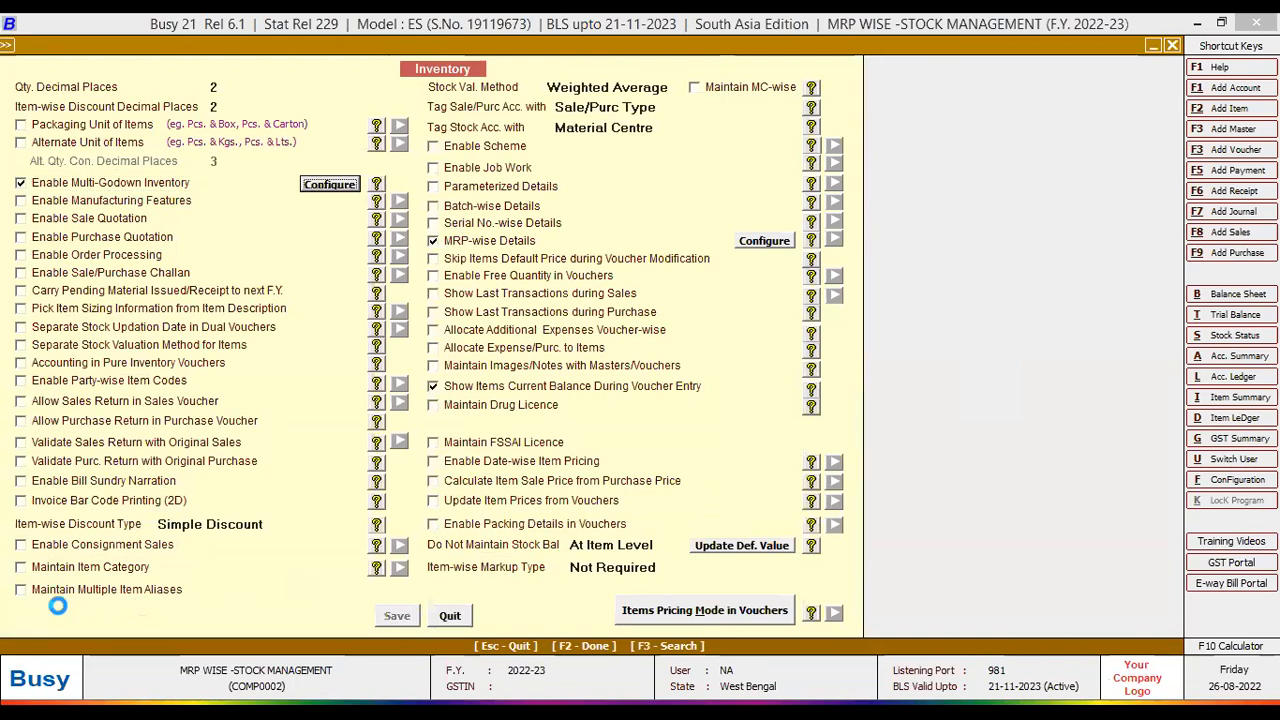
key(Escape)
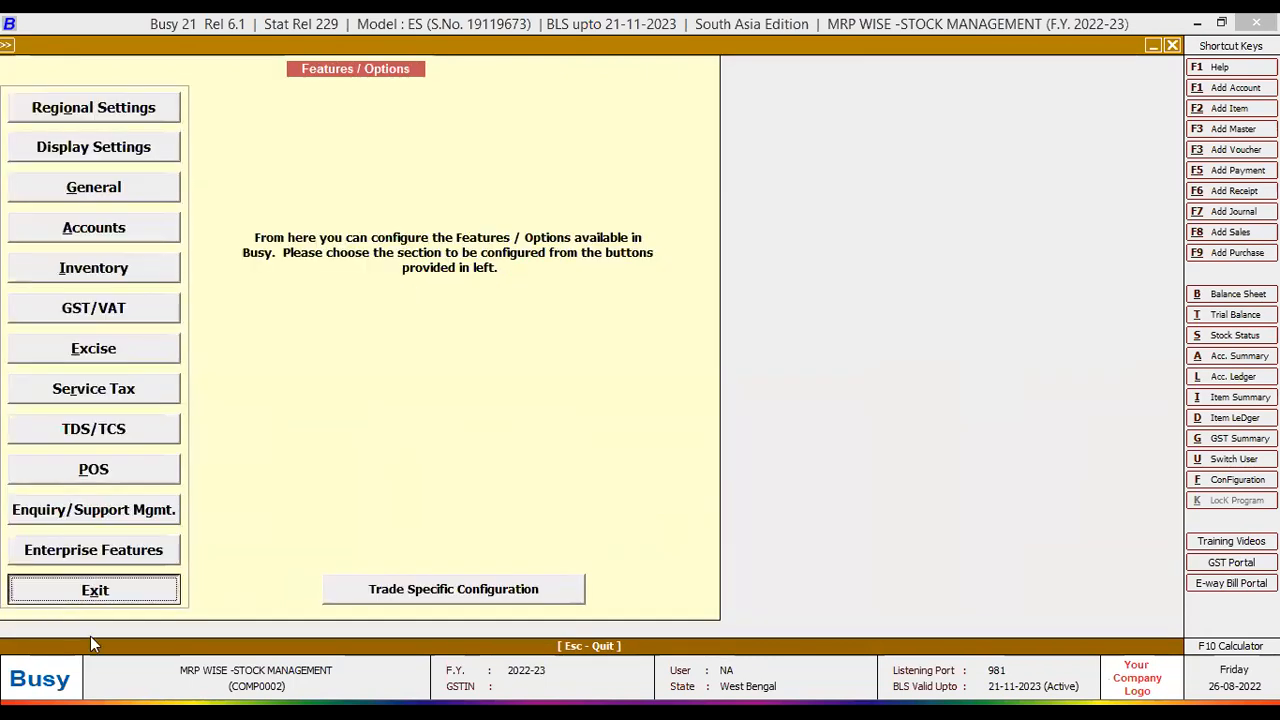
click(90, 636)
click(817, 616)
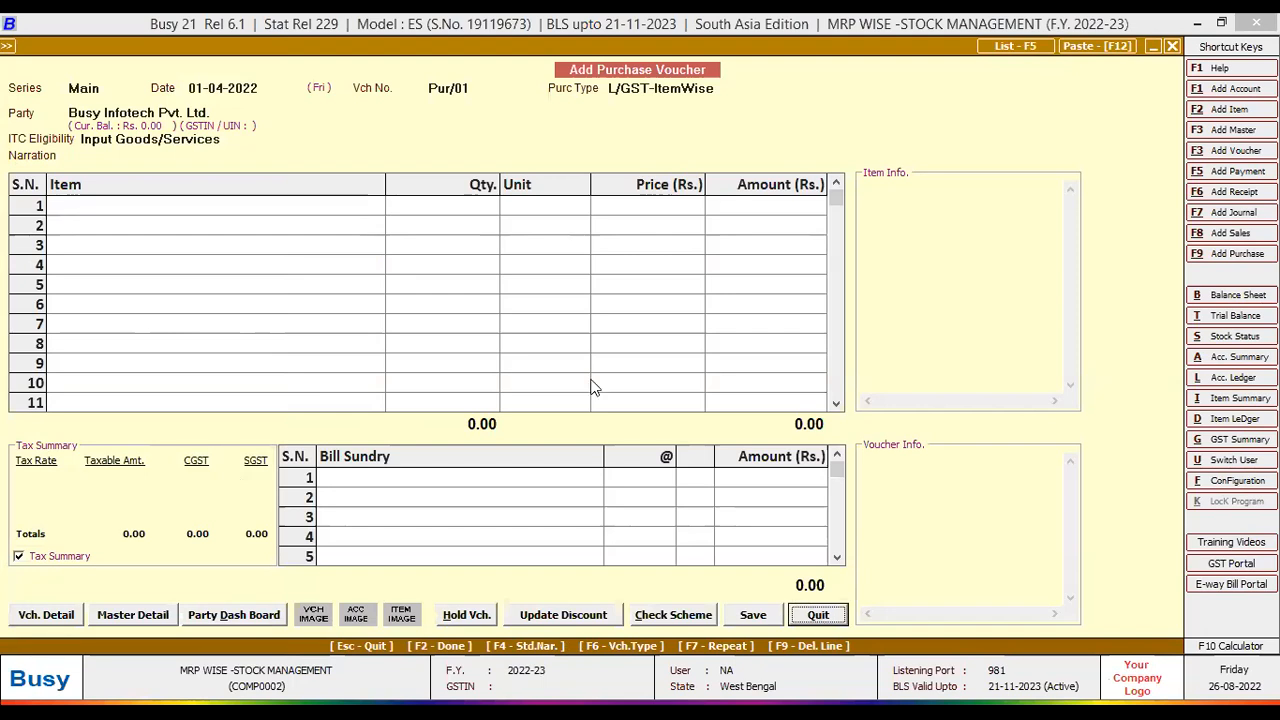
- Start a fresh purchase Pur/01: L/GST-ItemWise, Busy Infotech Pvt. Ltd., Main Store, Input Goods/Services ITC
key(Right)
key(Right)
key(Down)
key(Return)
key(Return)
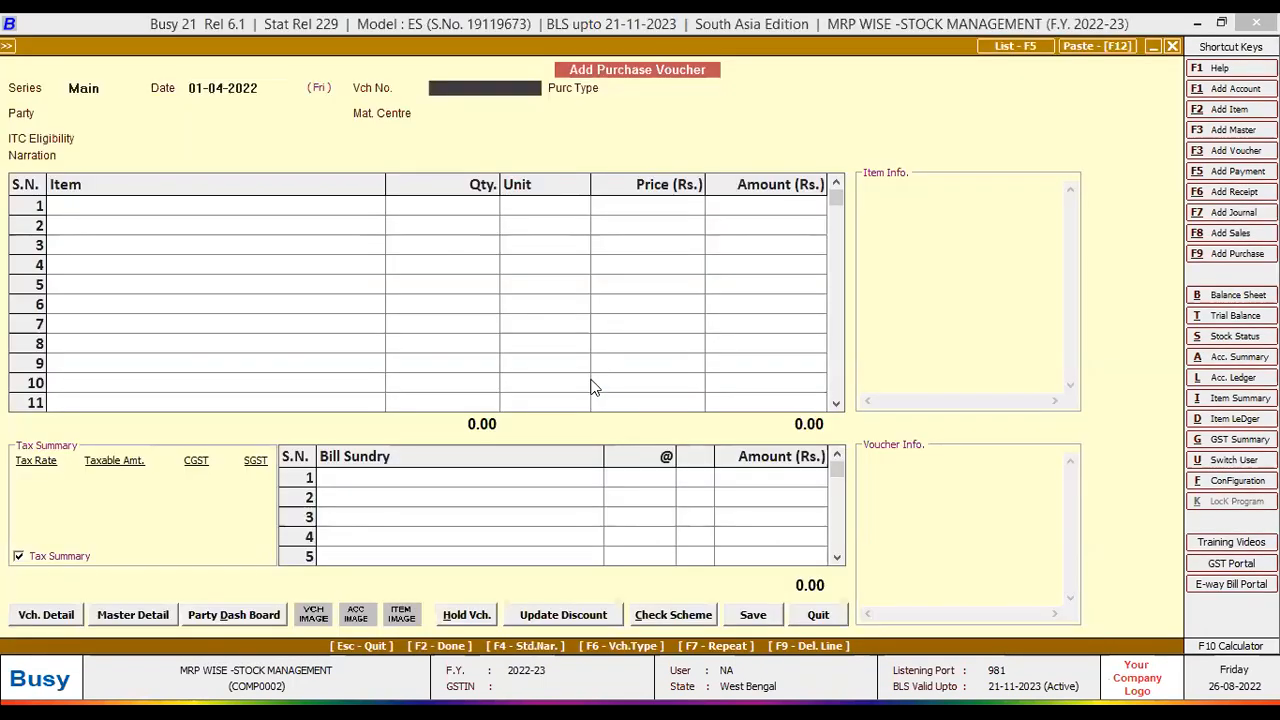
text(pur/01)
key(Return)
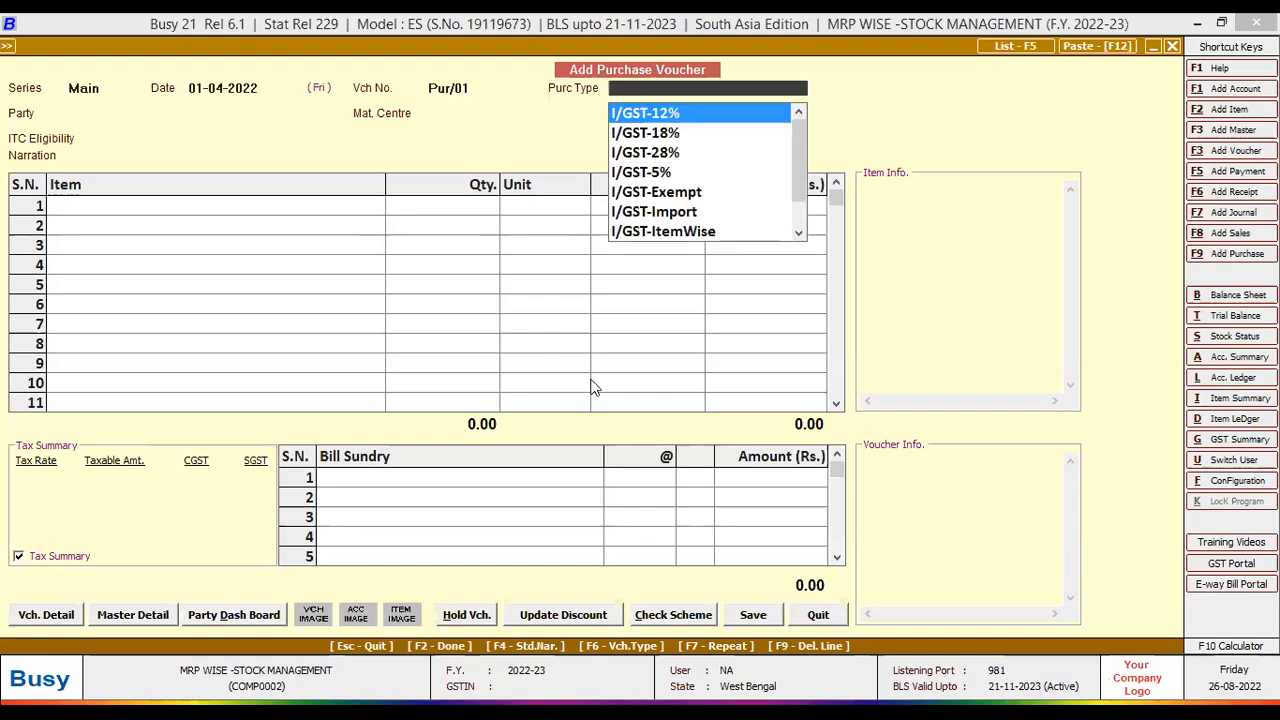
key(l)
key(Down)
key(Down)
key(Down)
key(Down)
key(Down)
key(Return)
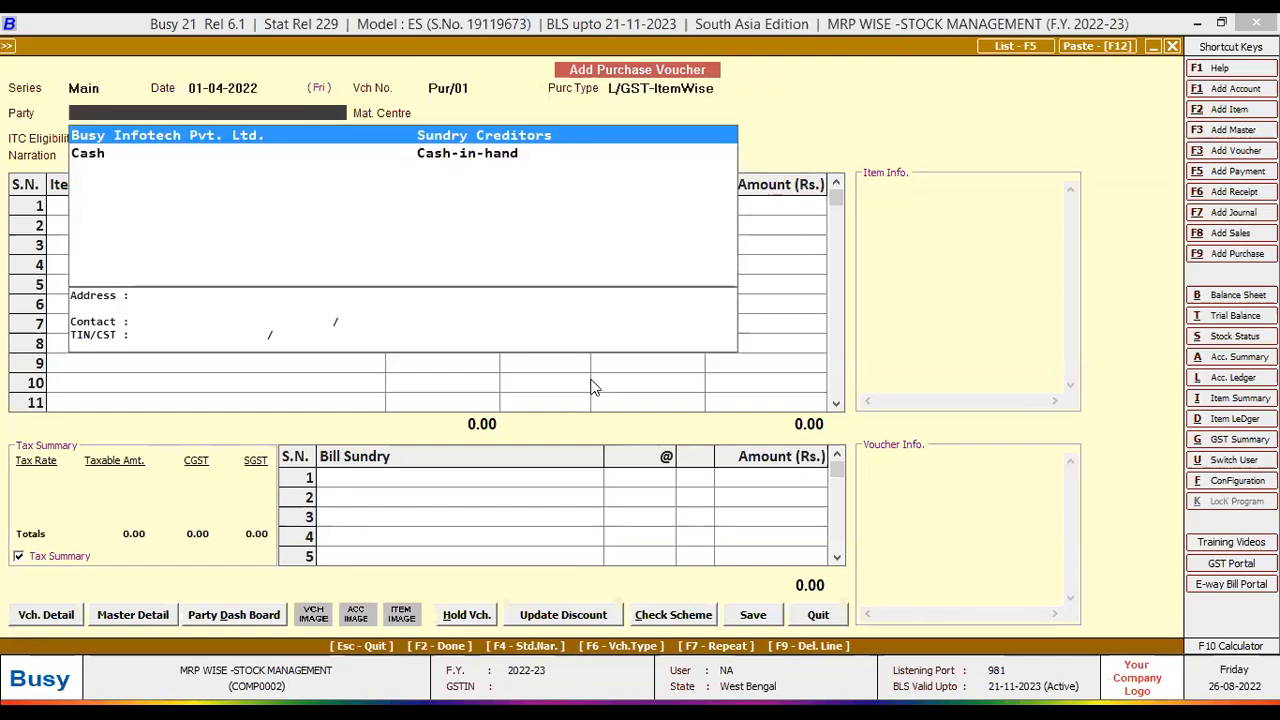
key(Return)
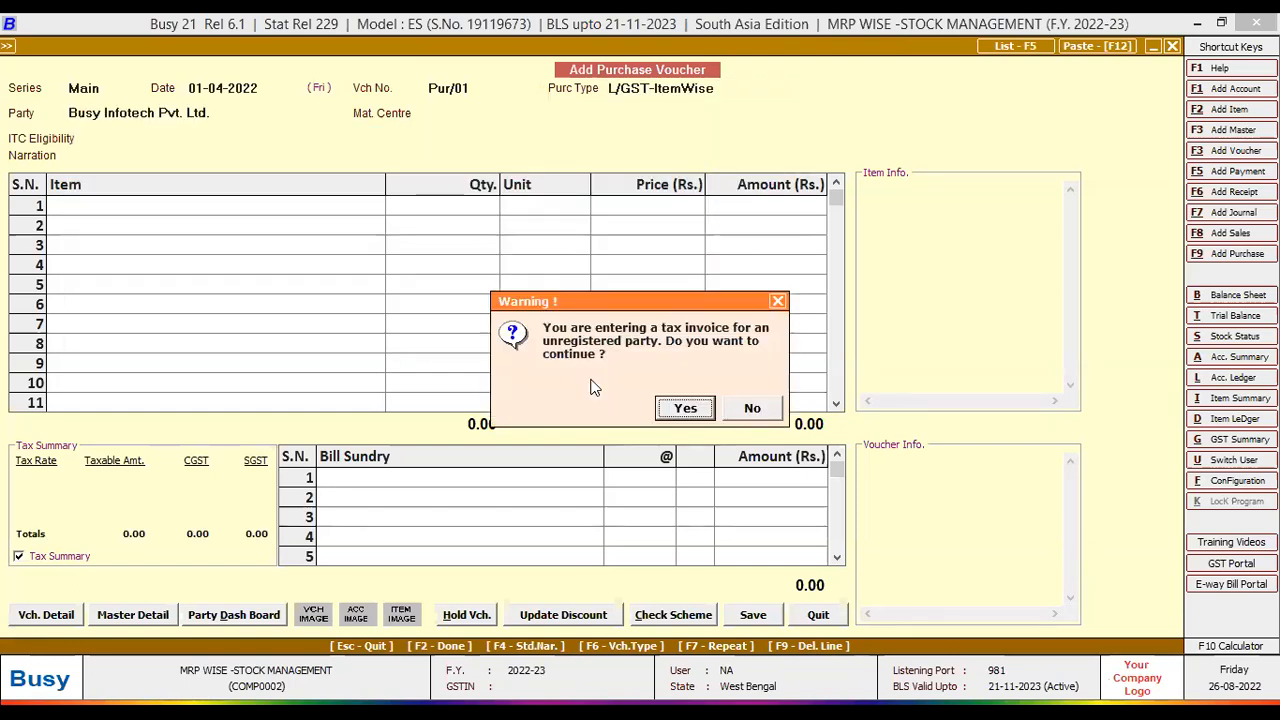
key(Return)
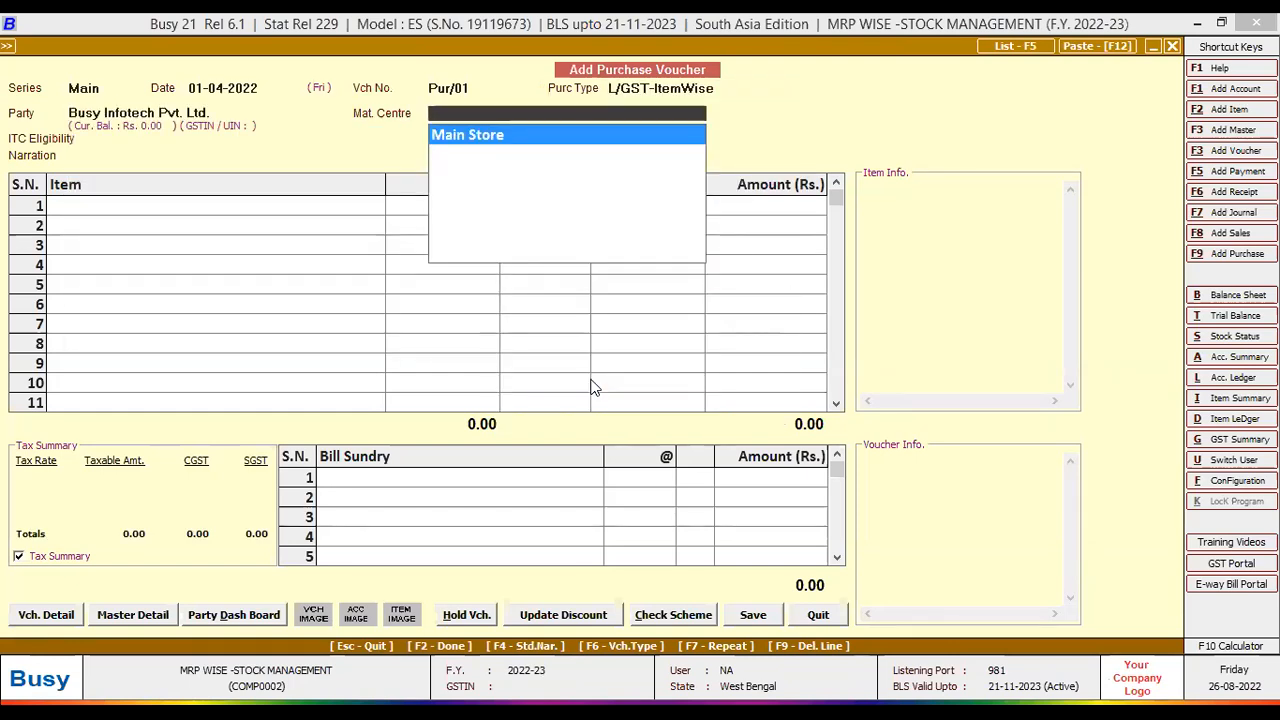
key(Return)
key(Return)
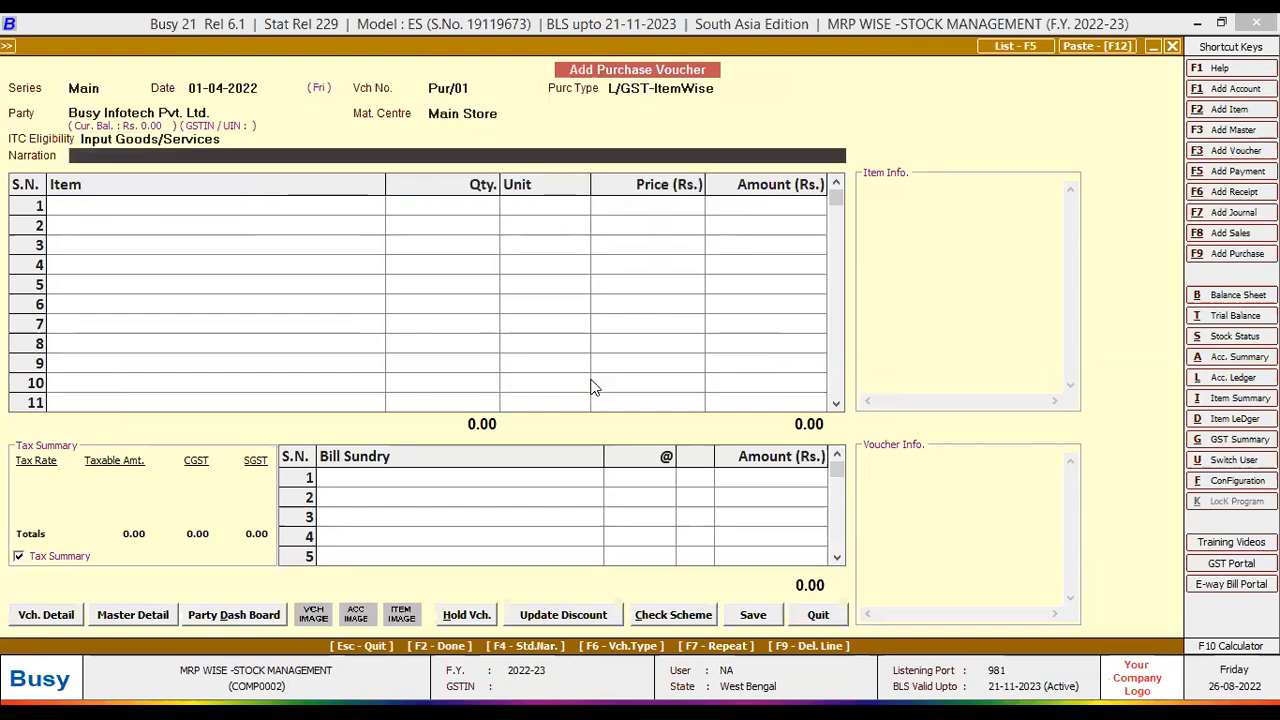
key(Return)
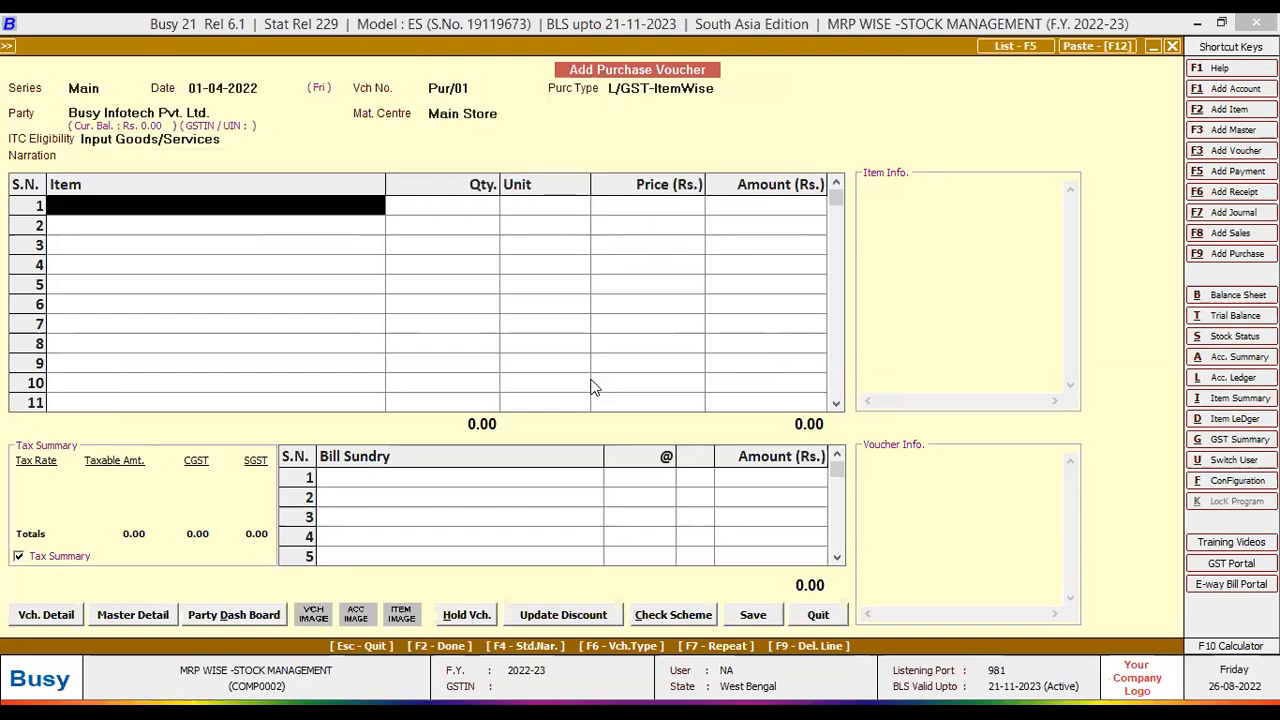
- Add 10 Cakes at price 37 with MRP 55 and sale price 48
key(Return)
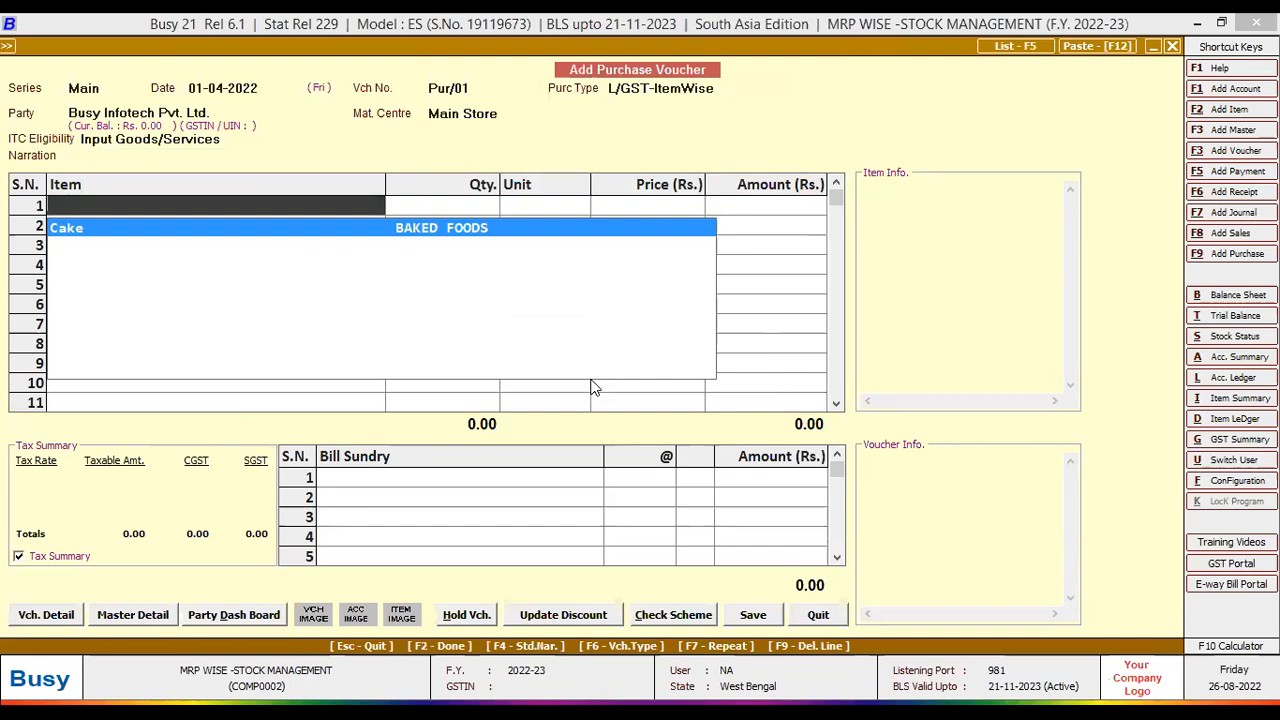
key(Return)
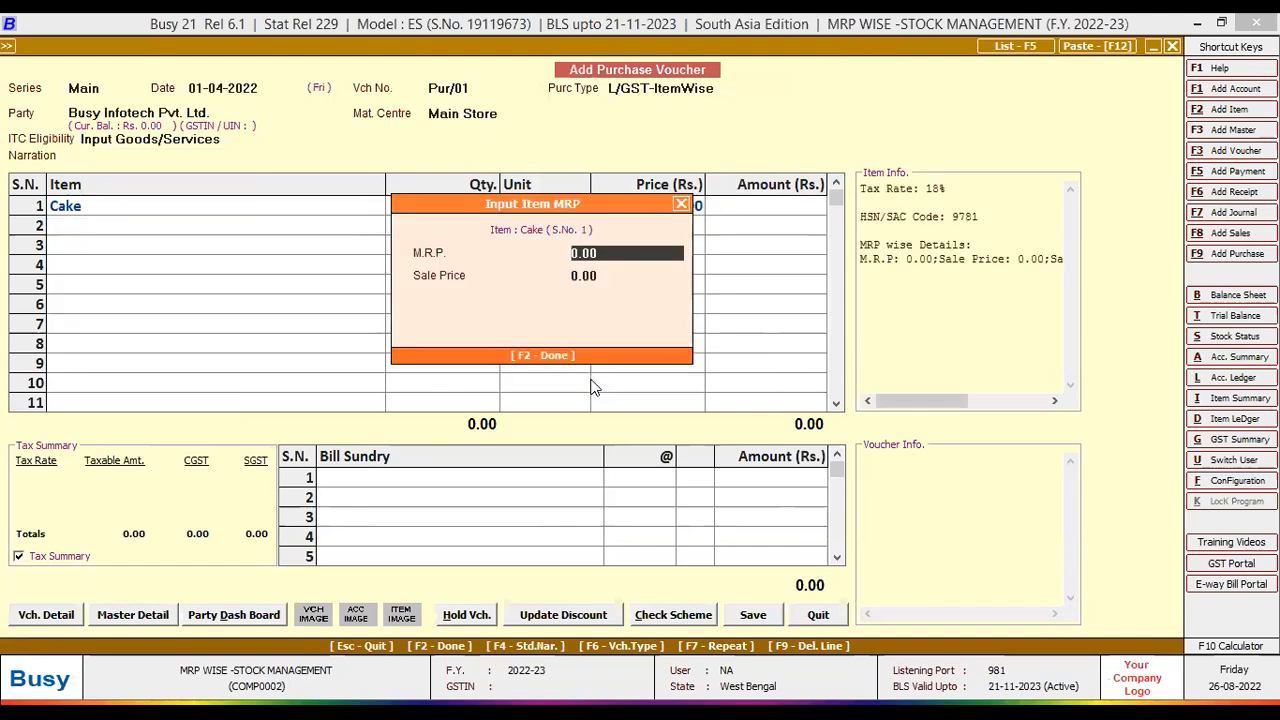
text(55)
key(Return)
text(48)
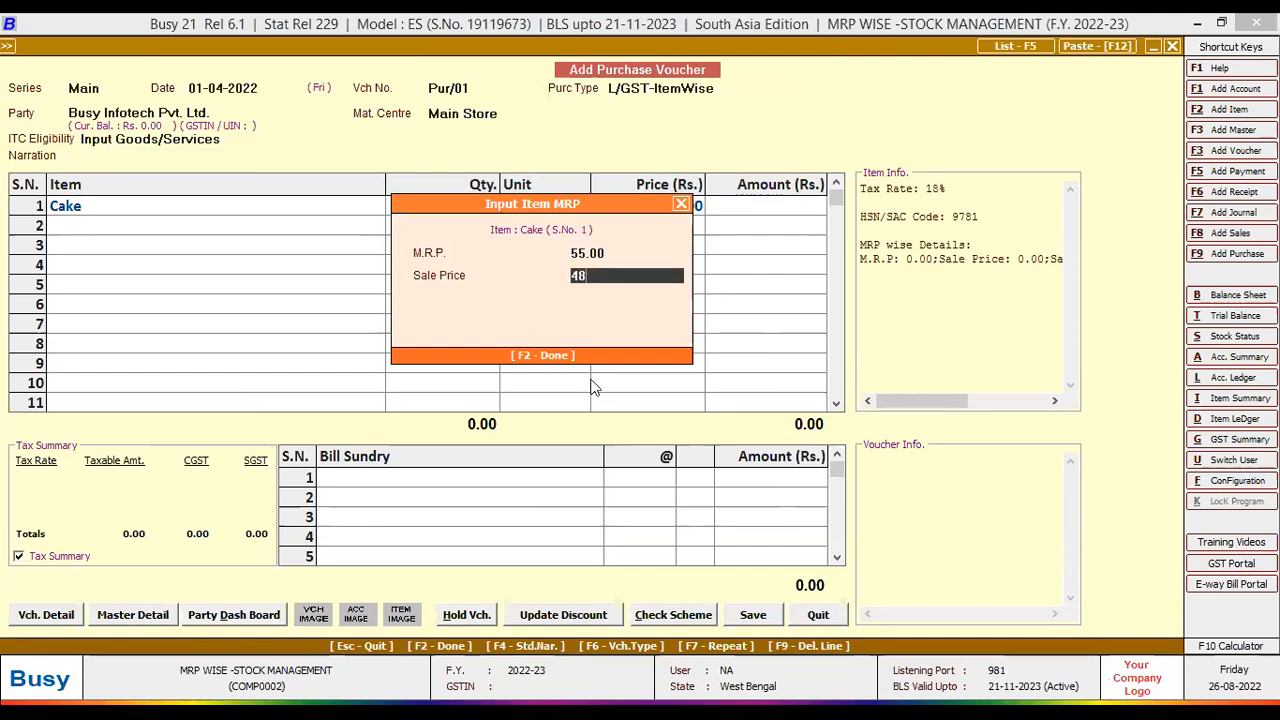
key(Return)
text(10)
key(Return)
key(Return)
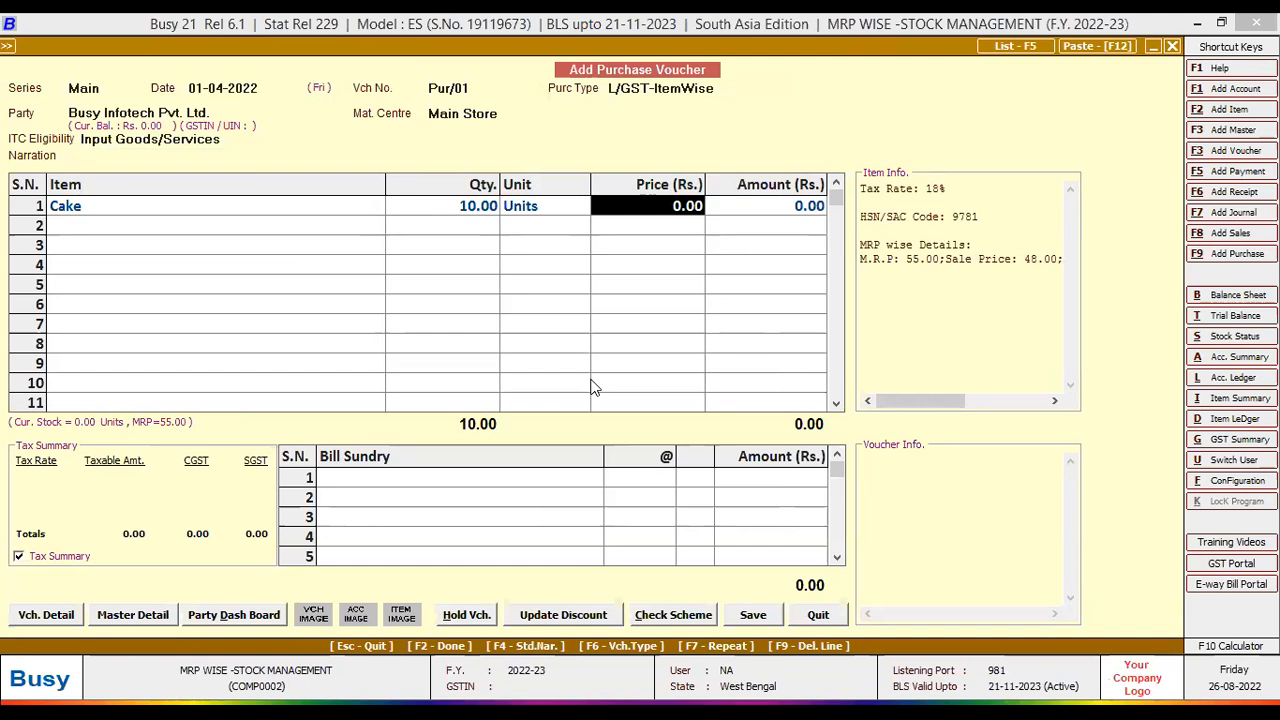
text(37)
key(Return)
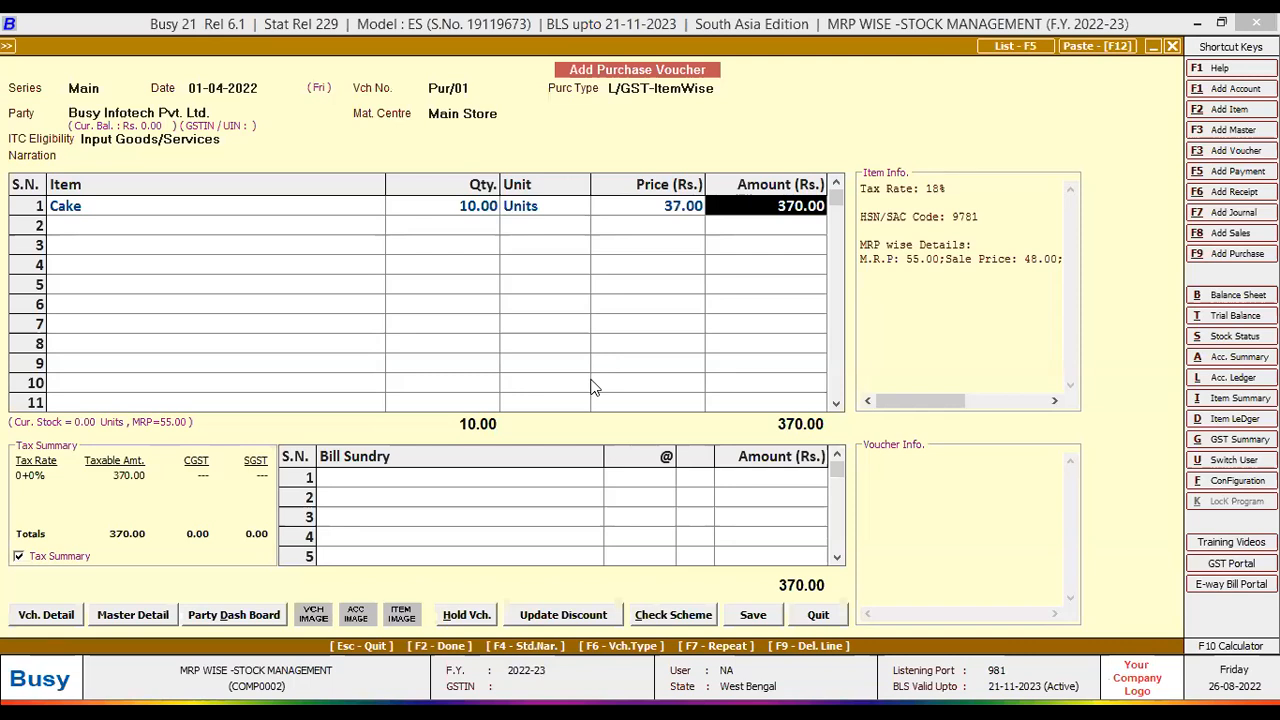
key(Return)
- Save Pur/01, accepting the unregistered-party warning and the GST bill details
click(756, 616)
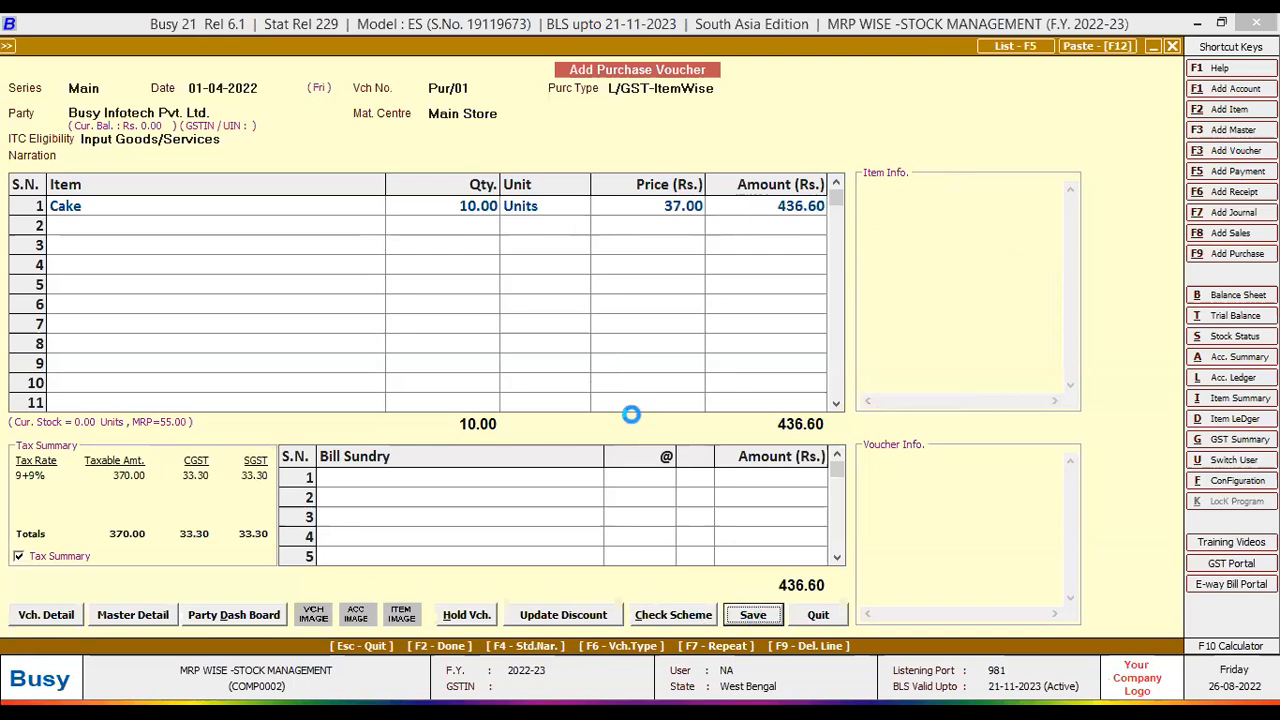
click(686, 410)
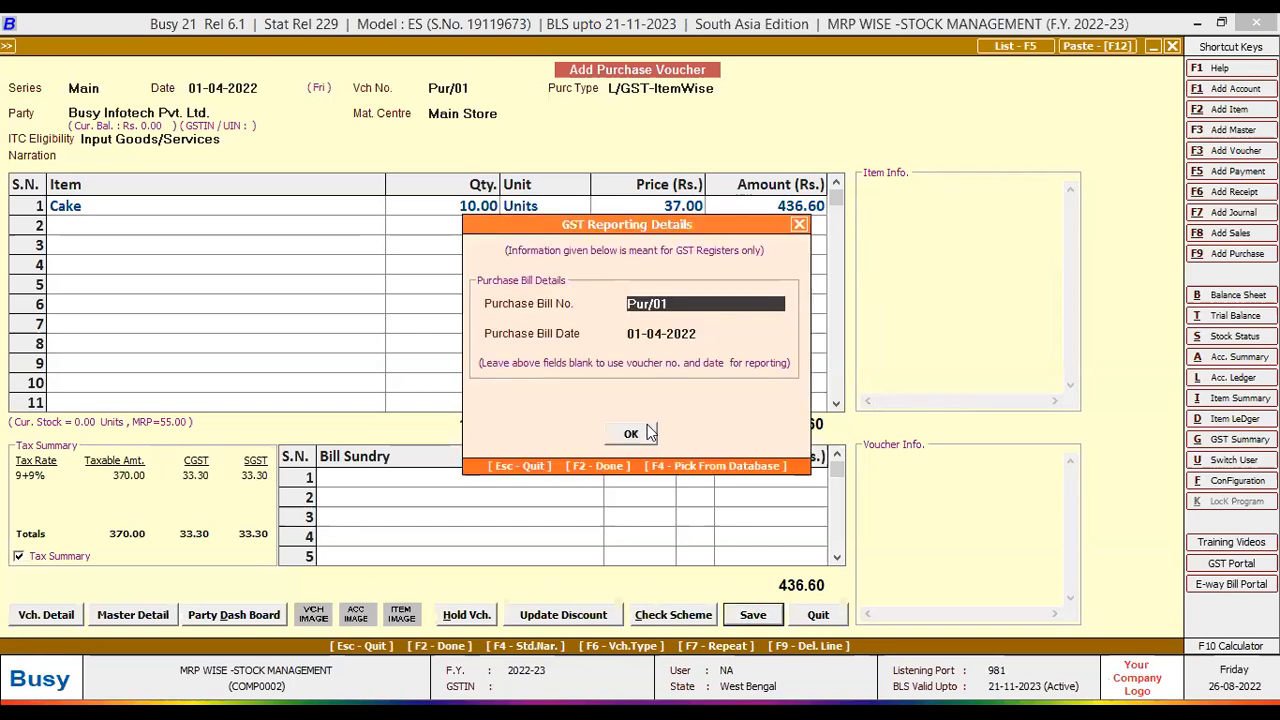
click(631, 433)
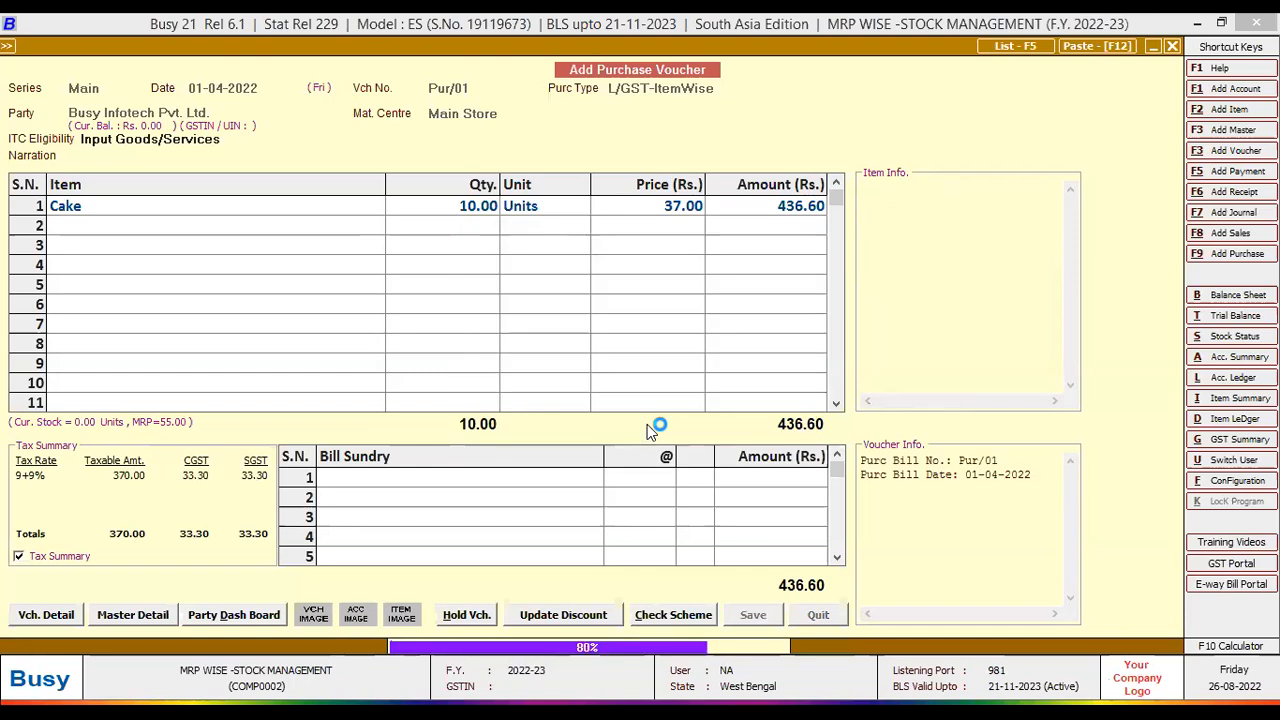
- Start purchase Pur/02 dated 10-04-2022 from party Busy Infotech Pvt. Ltd
key(Return)
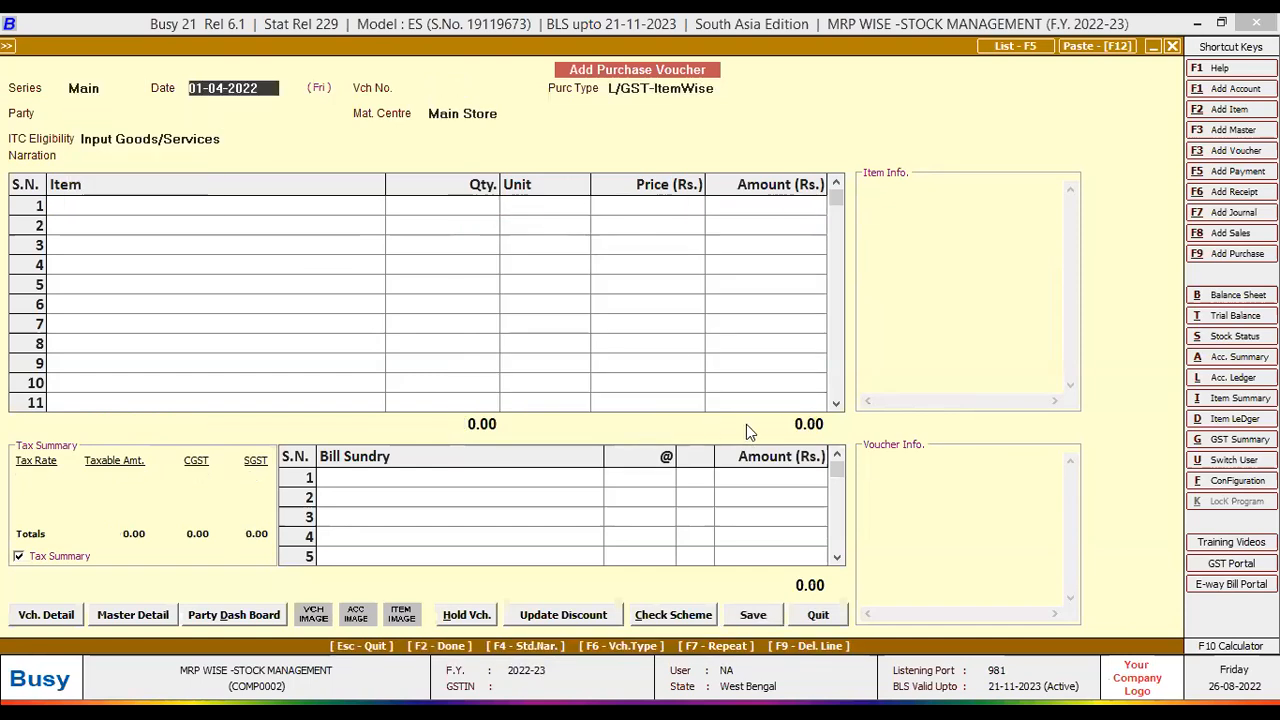
text(10.04.)
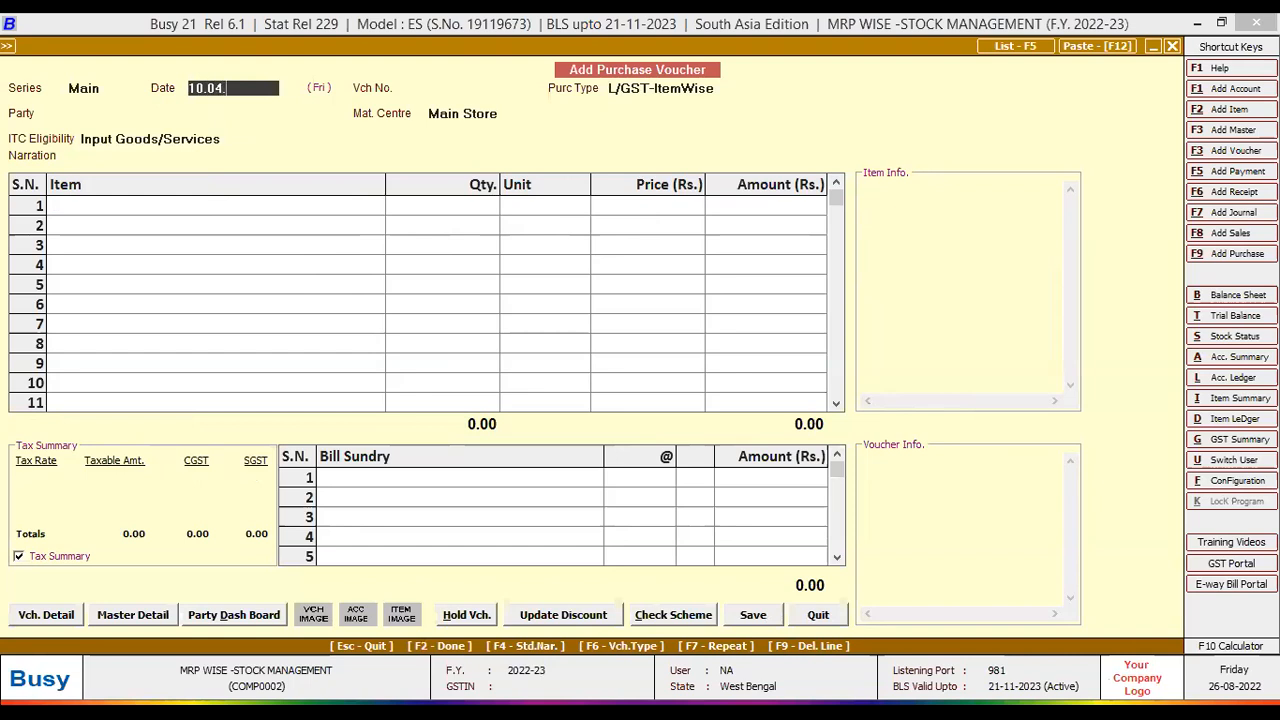
text(2022)
key(Return)
text(pur/02)
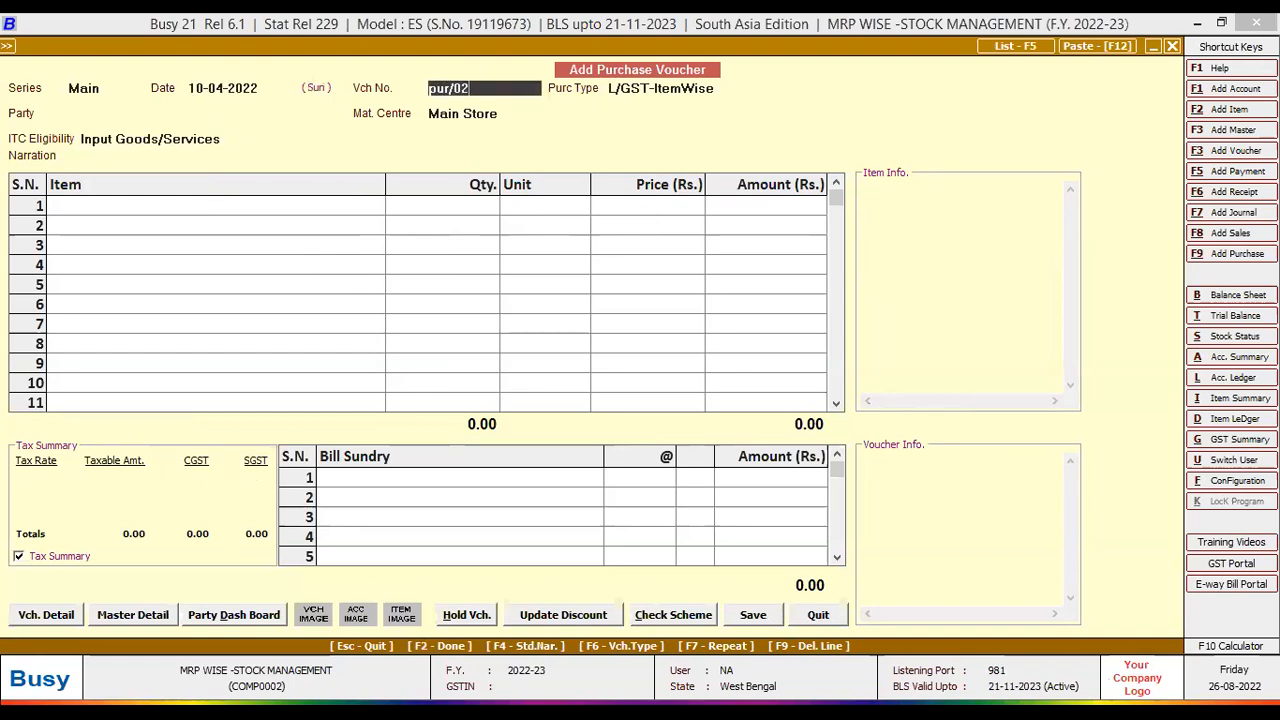
key(Return)
key(Return)
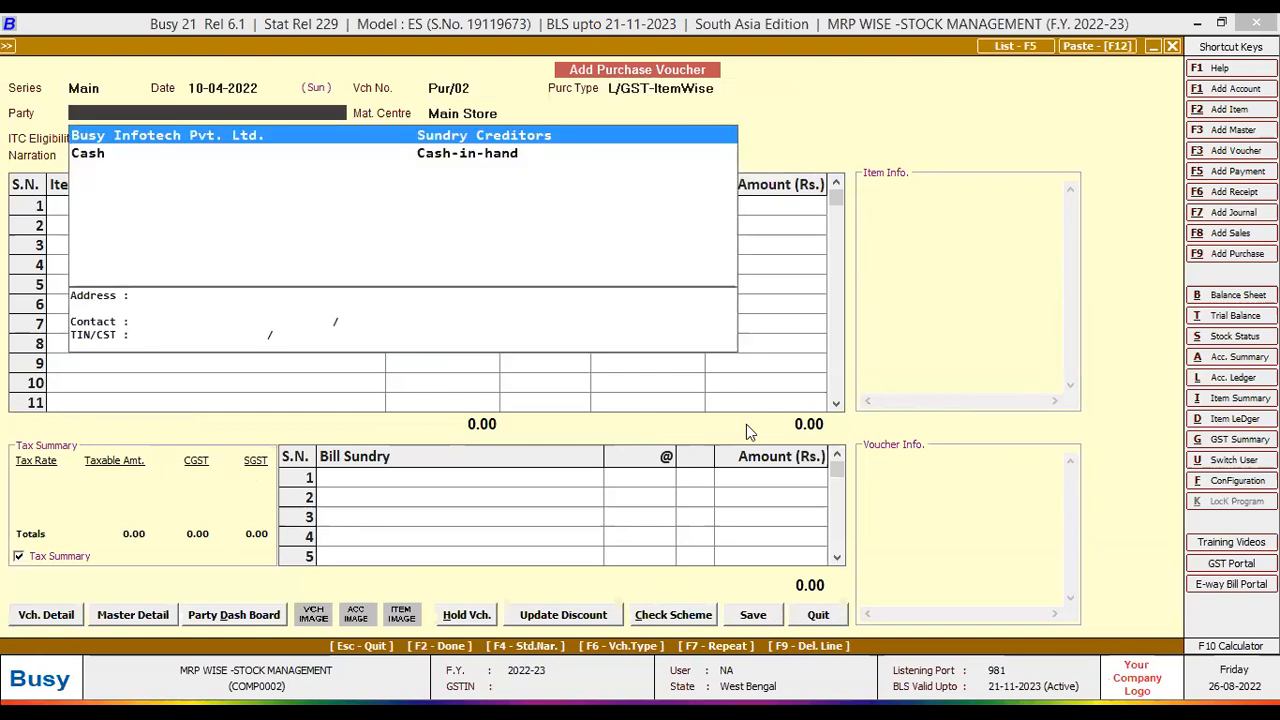
key(Return)
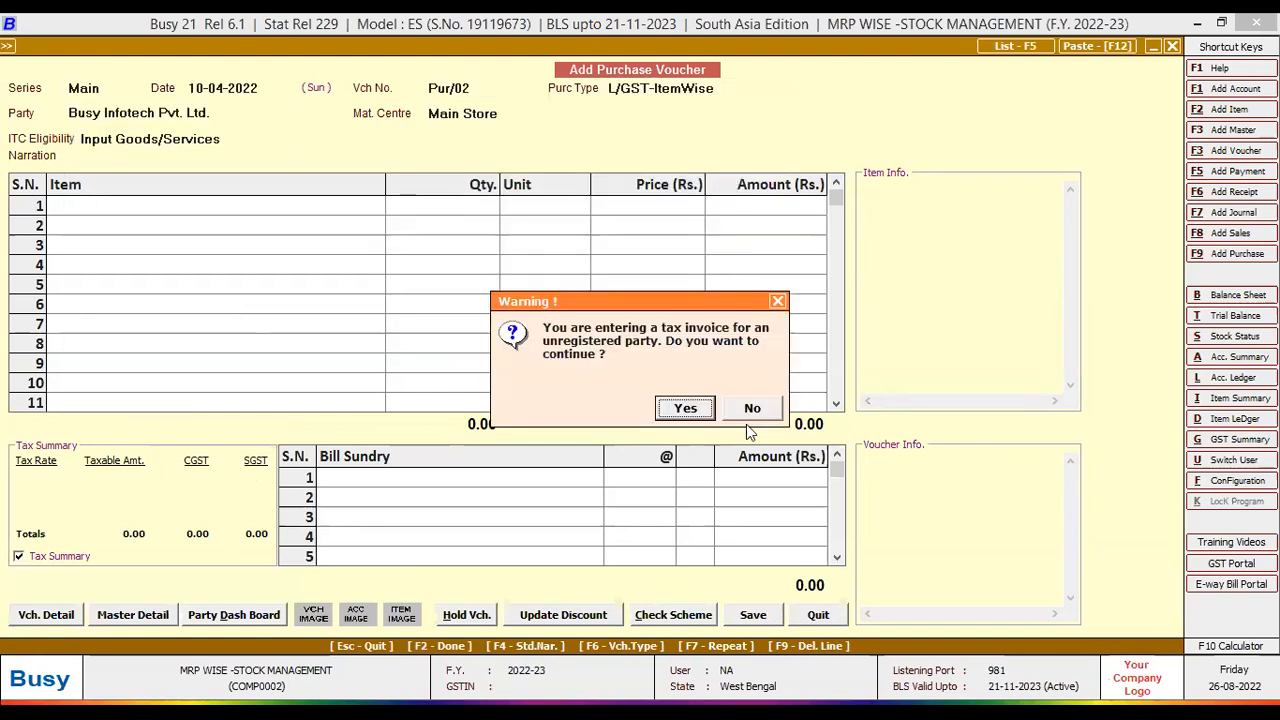
key(Return)
key(Return)
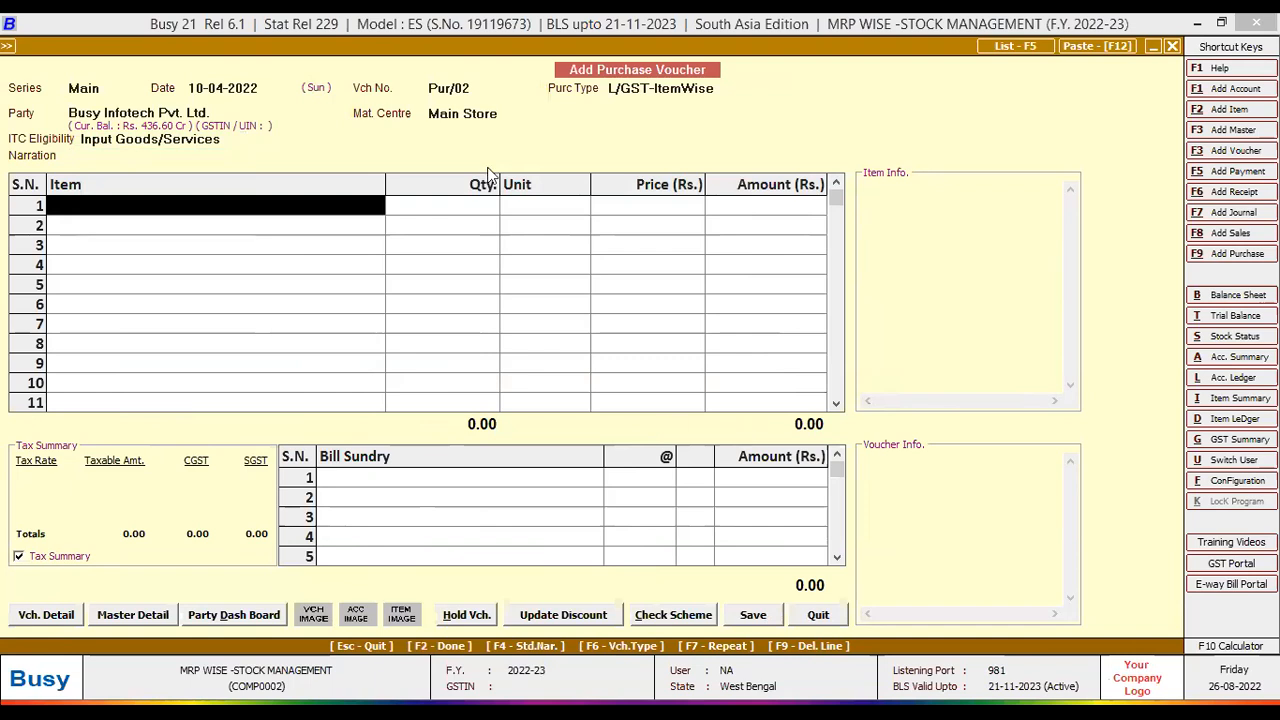
click(228, 115)
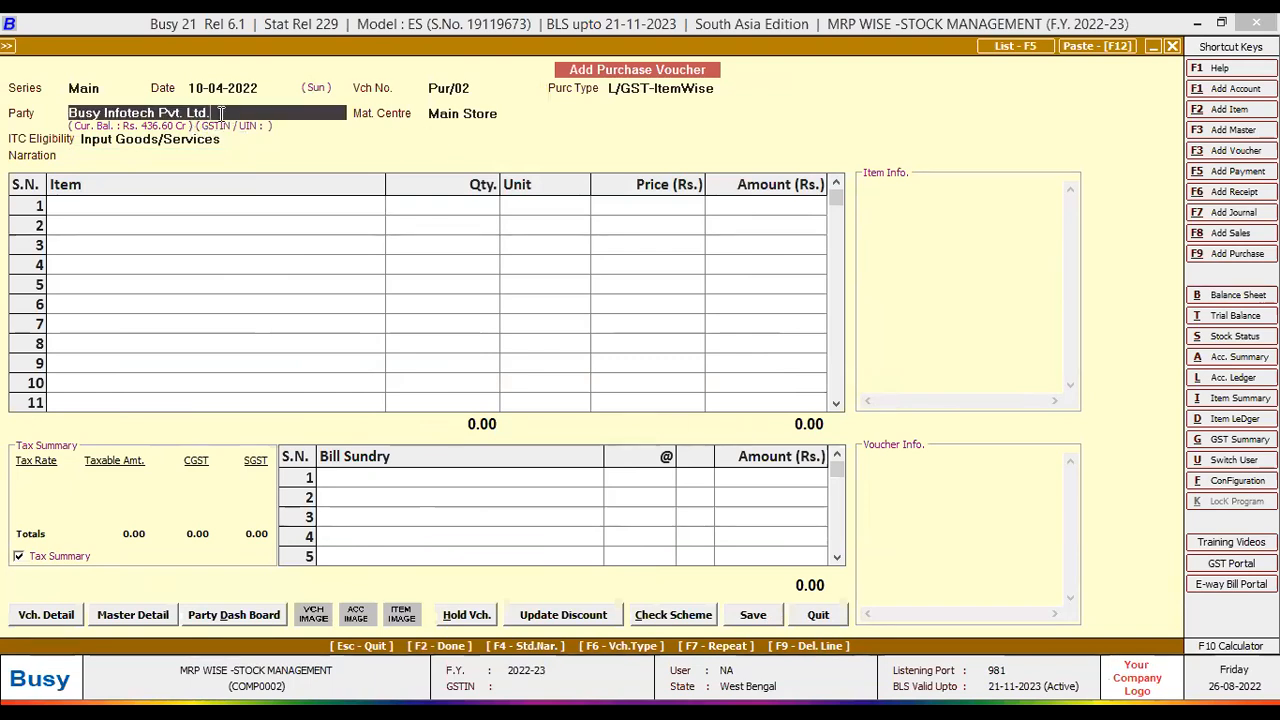
key(Return)
key(Return)
key(Return)
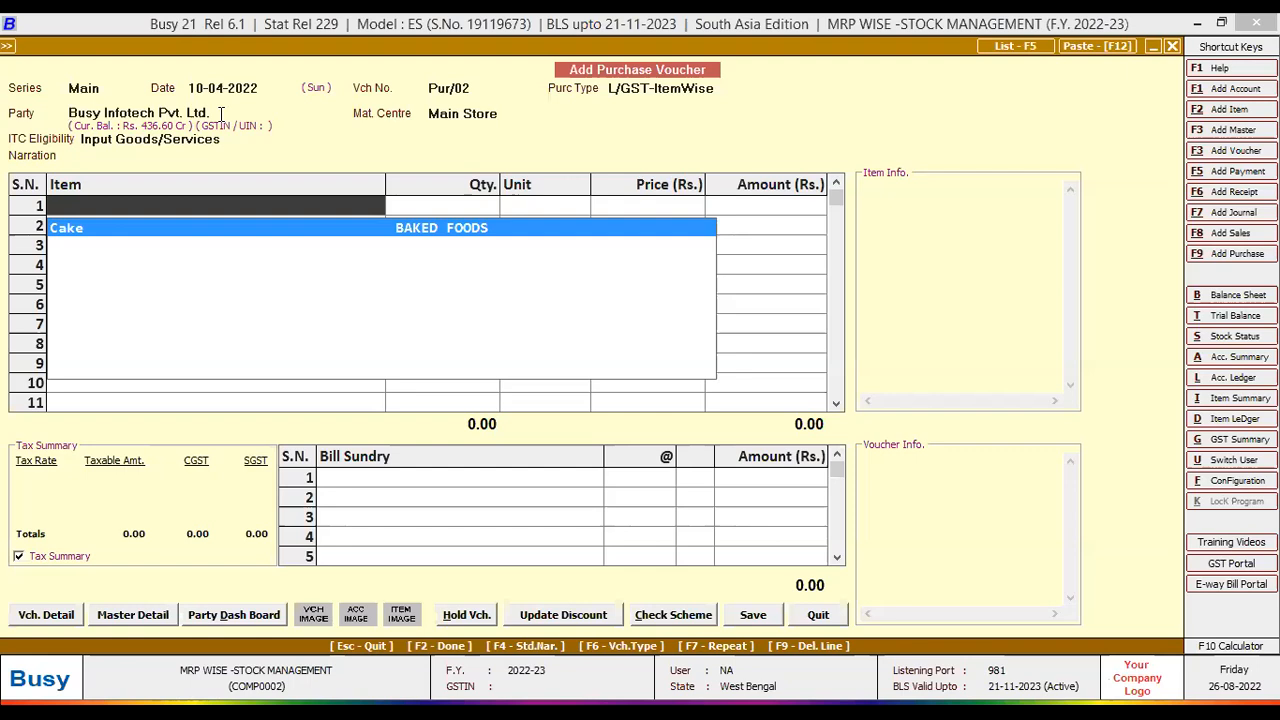
- Add 5 Cakes at 39 with MRP 57 and sale price 45, then save the voucher
key(Return)
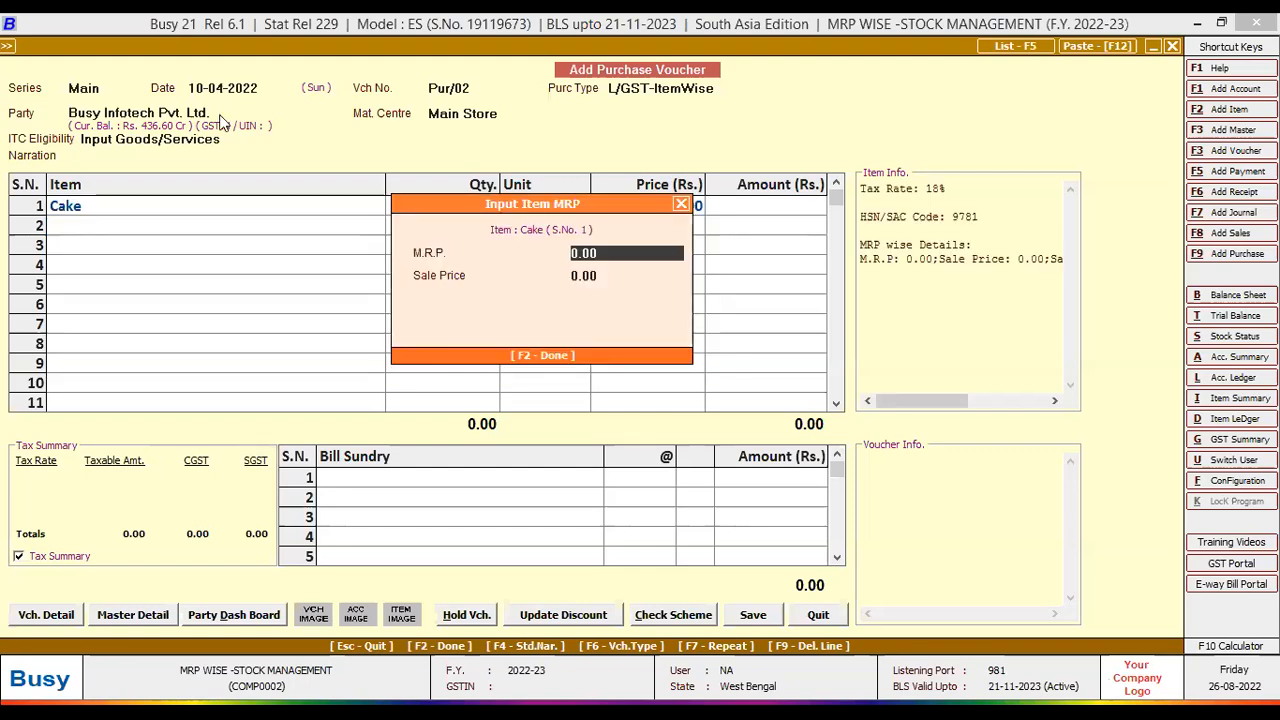
text(57)
key(Return)
text(45)
key(Return)
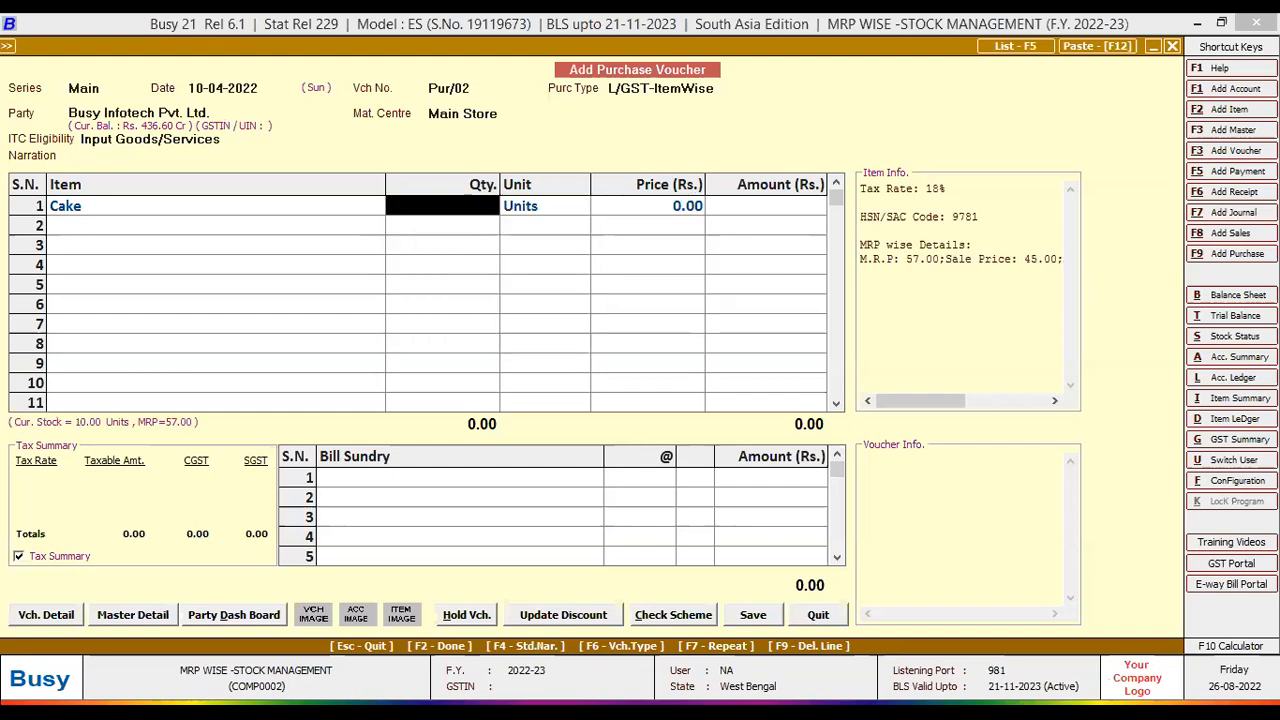
text(5)
key(Return)
key(Return)
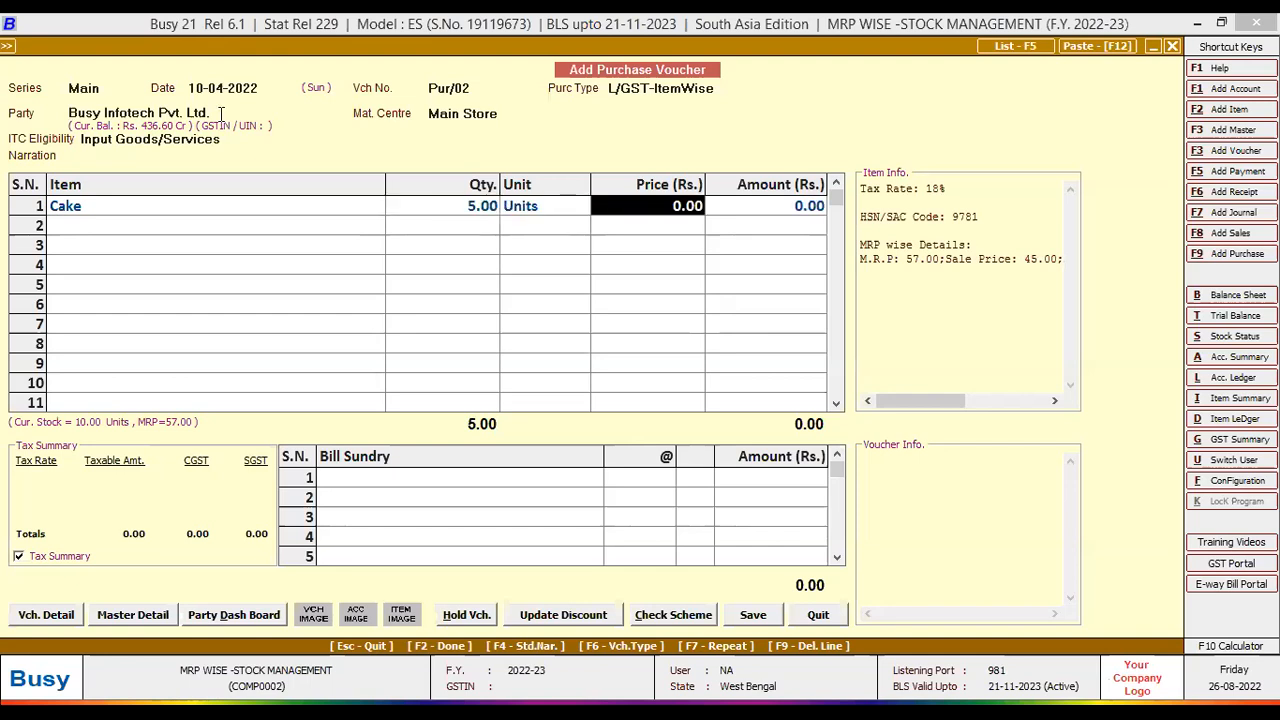
text(39)
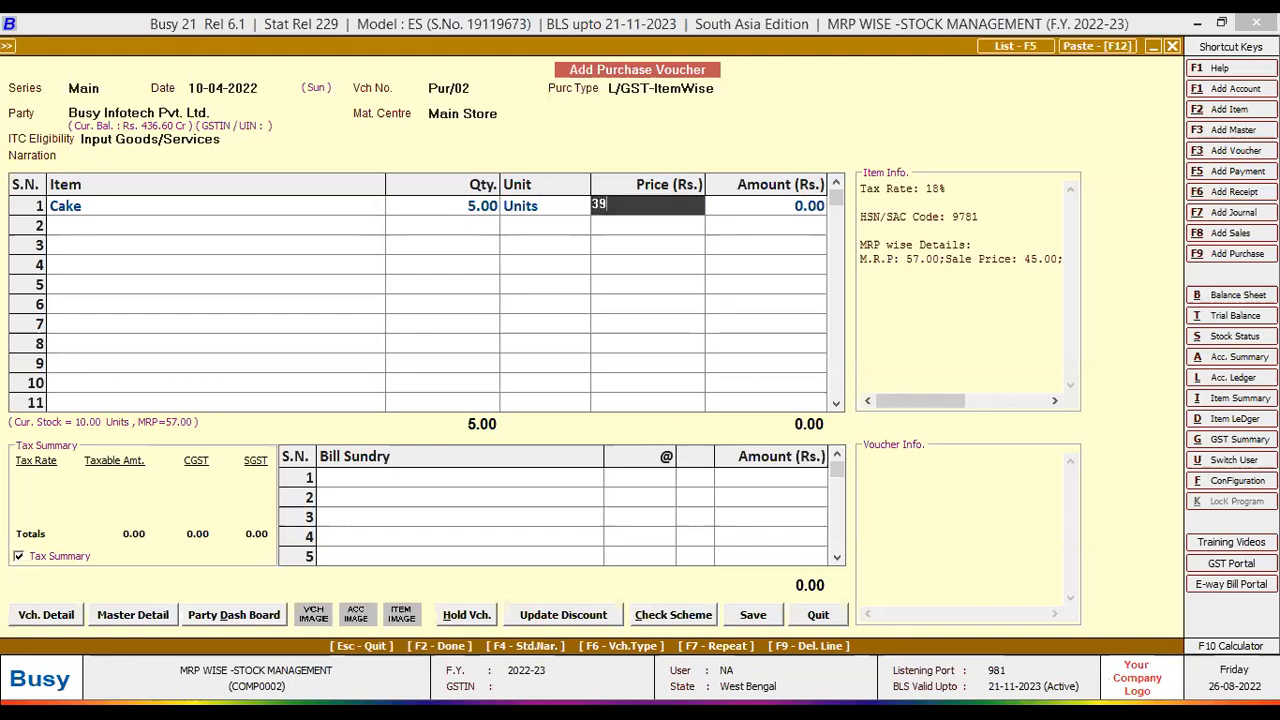
key(Return)
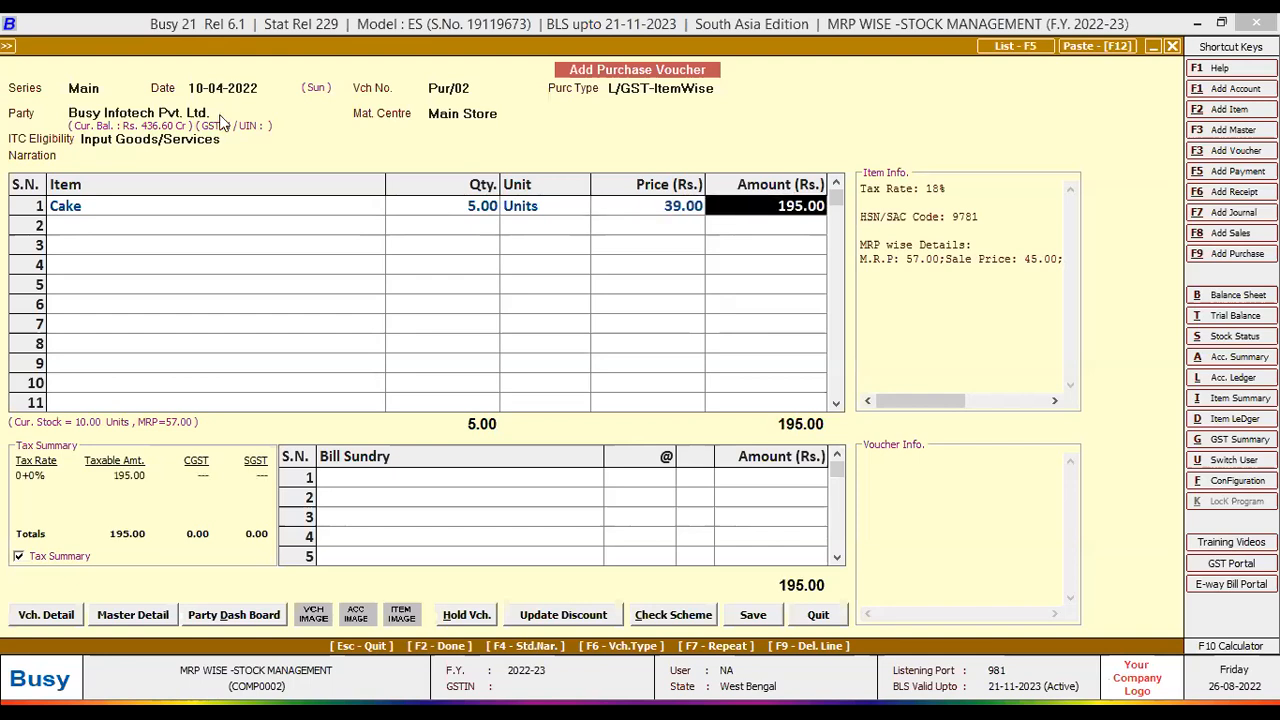
key(Return)
key(Return)
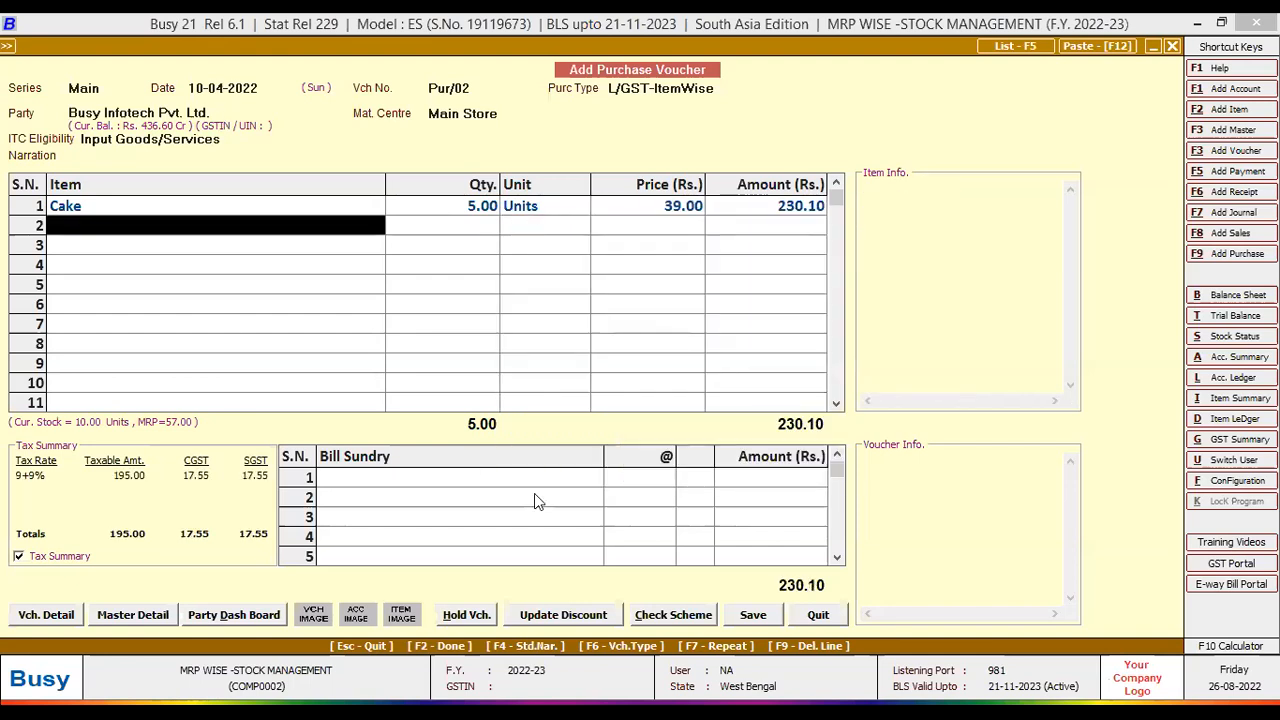
click(757, 615)
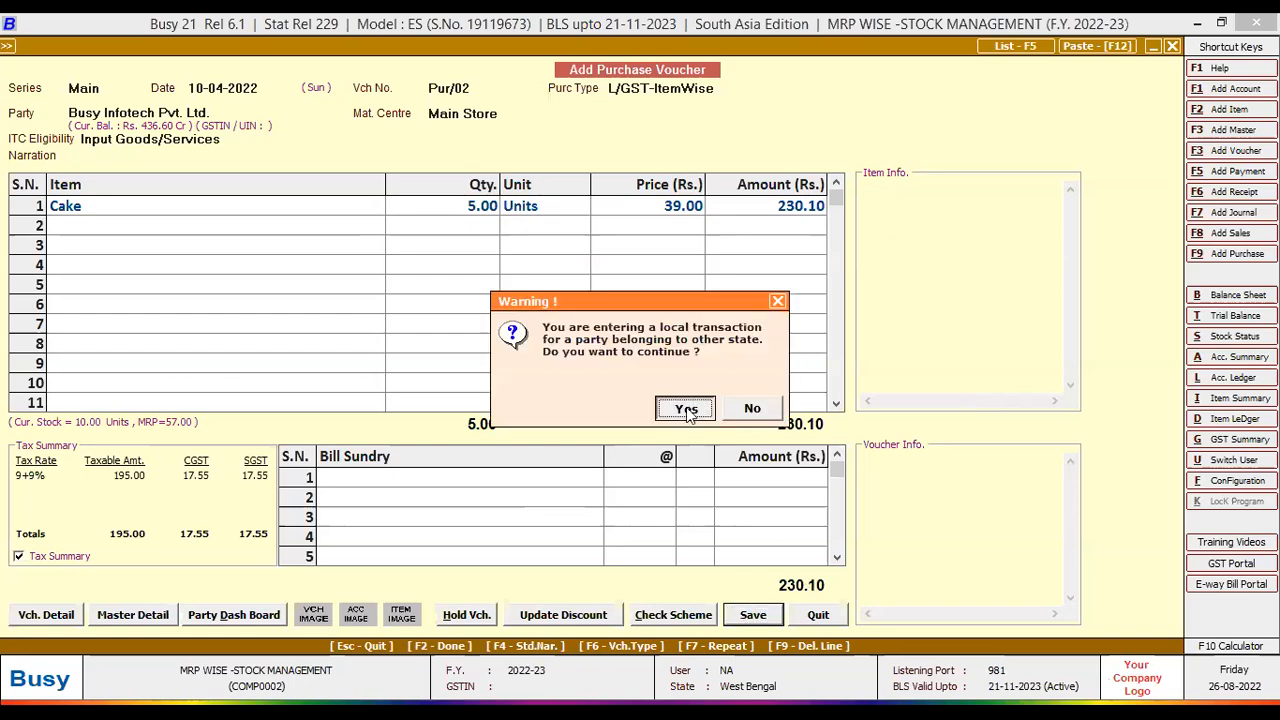
click(688, 412)
- Finish saving Pur/02 by accepting the GST bill details and close the blank purchase form
click(637, 429)
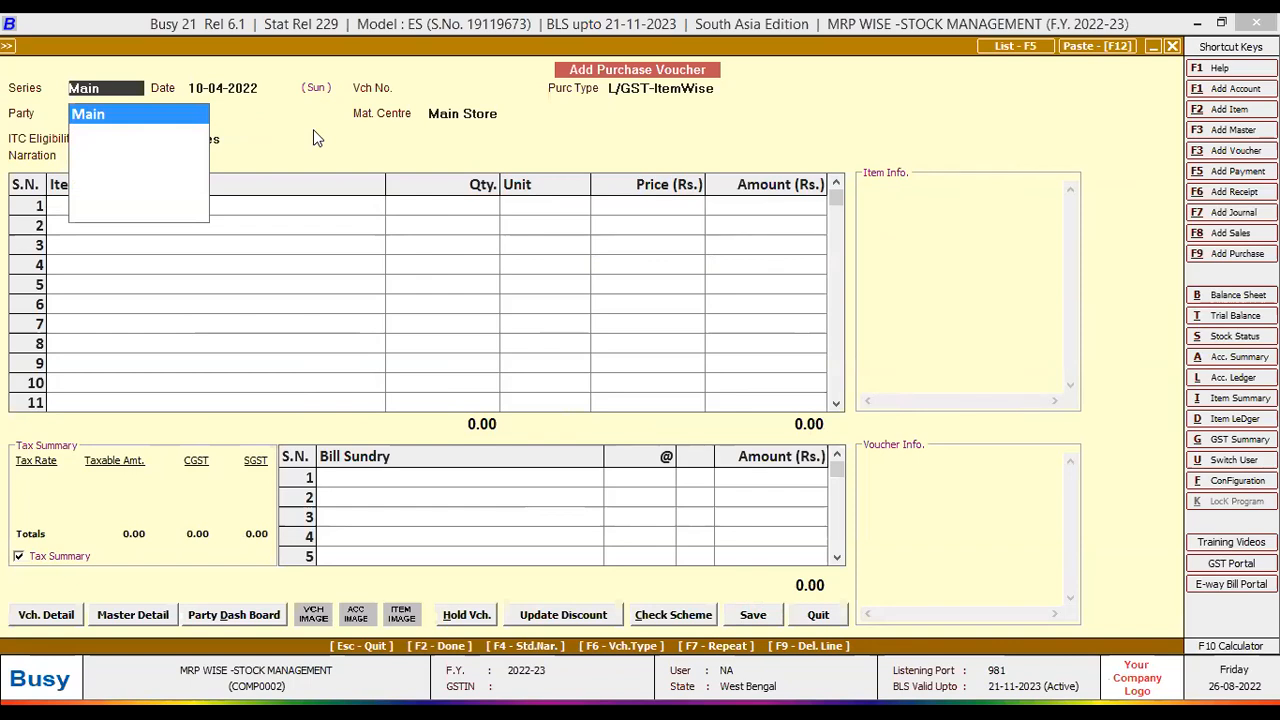
key(Return)
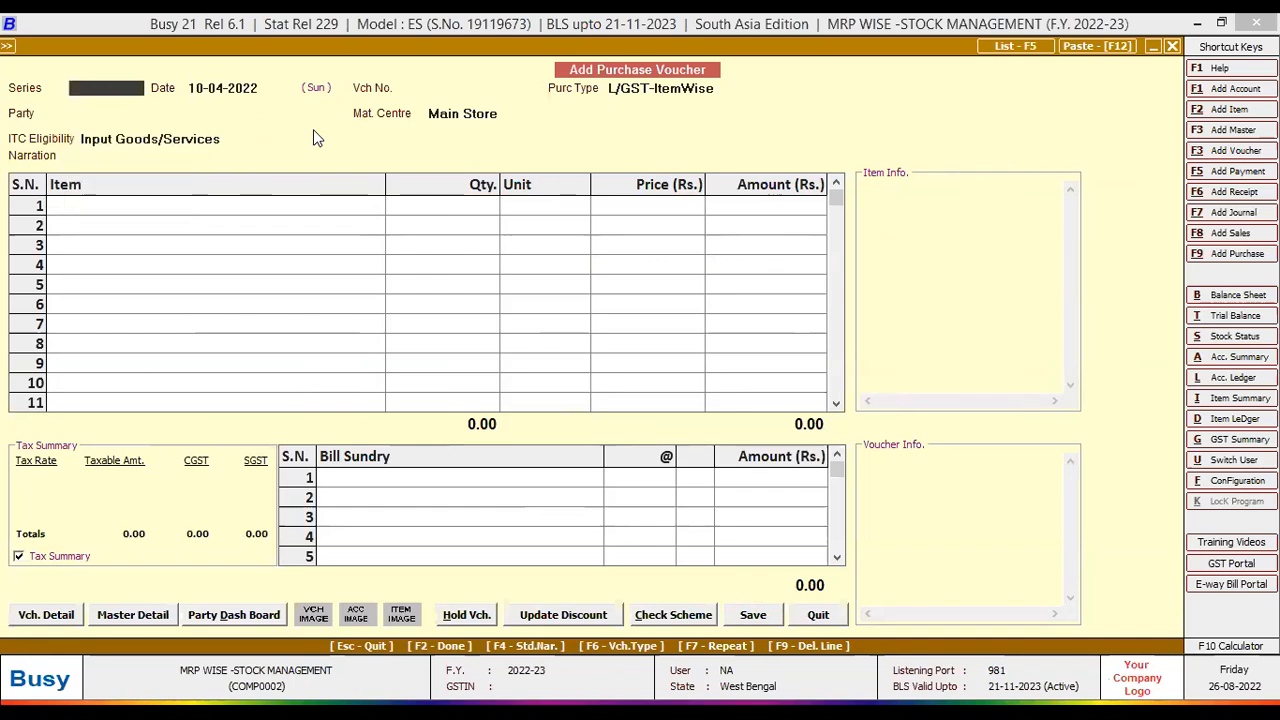
key(Escape)
key(Escape)
- Open a new sales voucher with sale type L/GST-ItemWise, party Cash, and Main Store
key(Up)
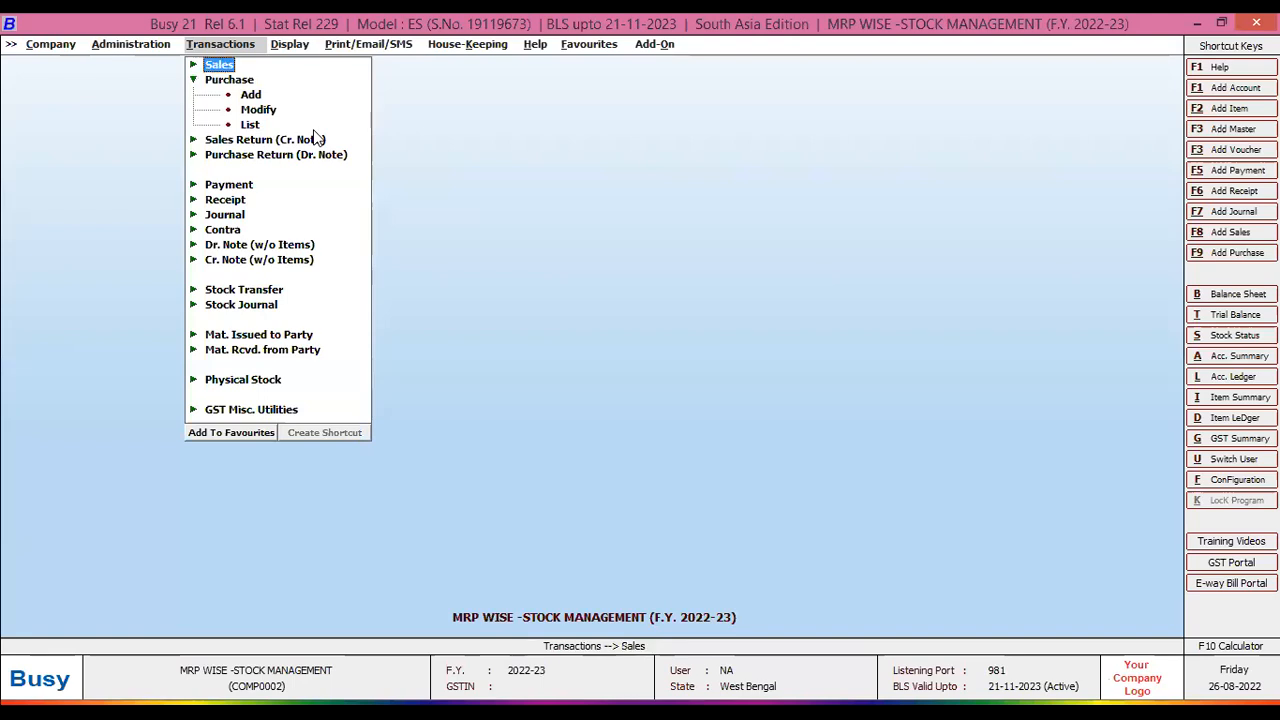
key(Return)
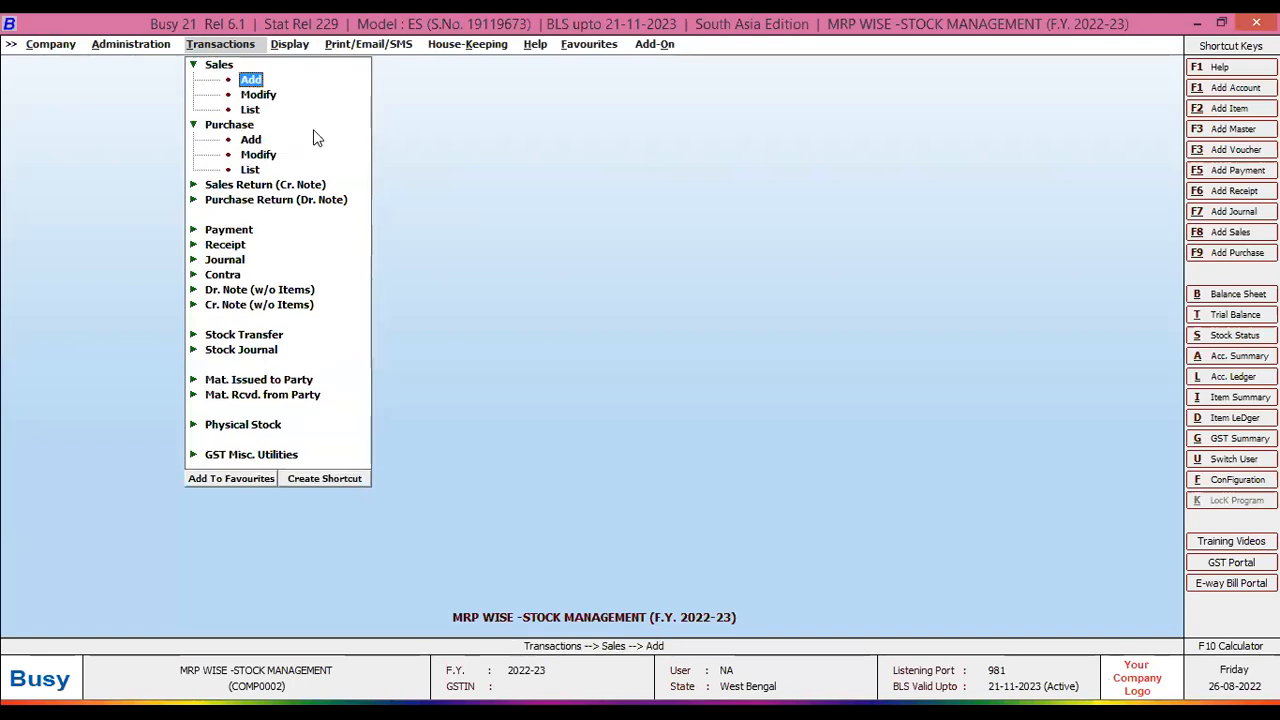
key(Return)
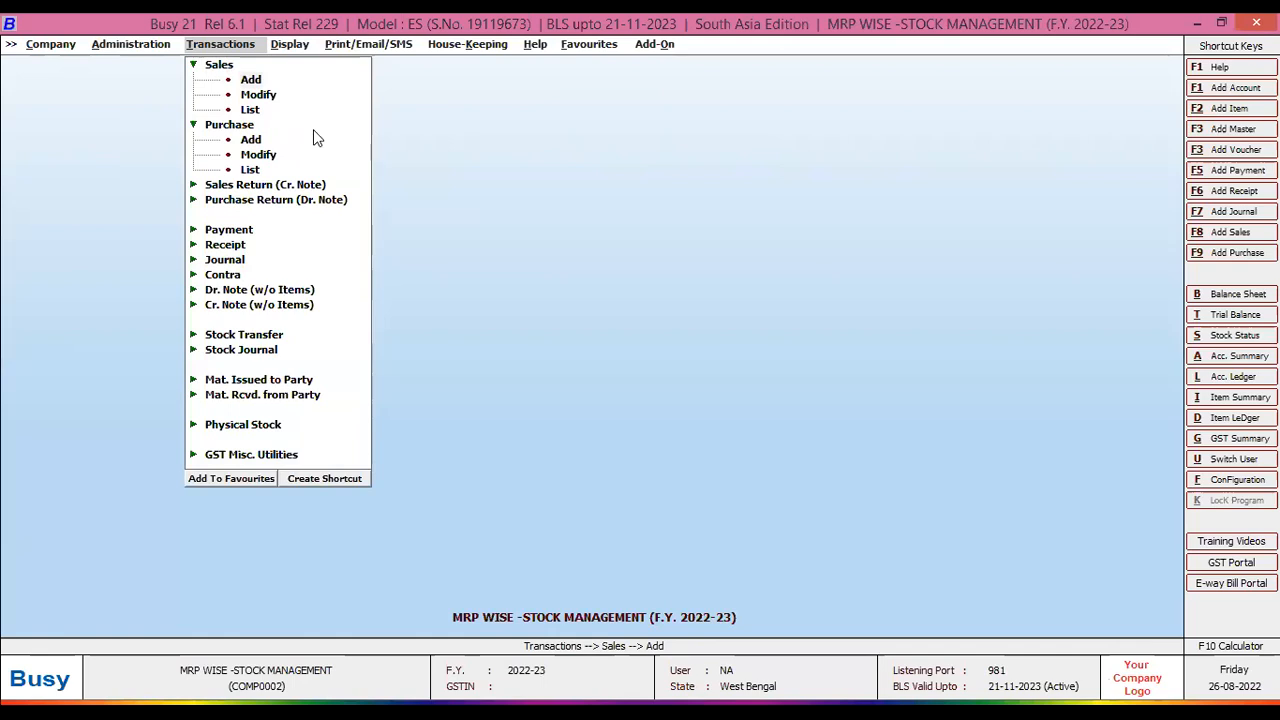
key(Return)
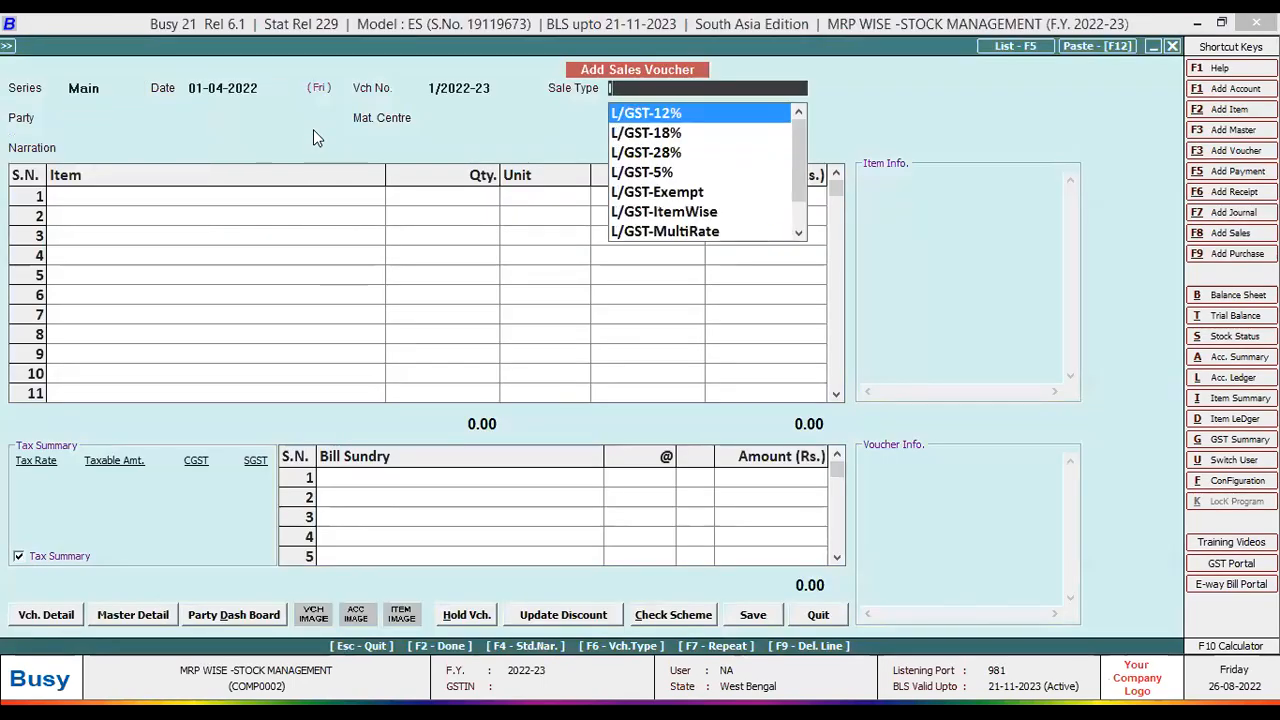
key(Down)
key(Down)
key(Down)
key(Down)
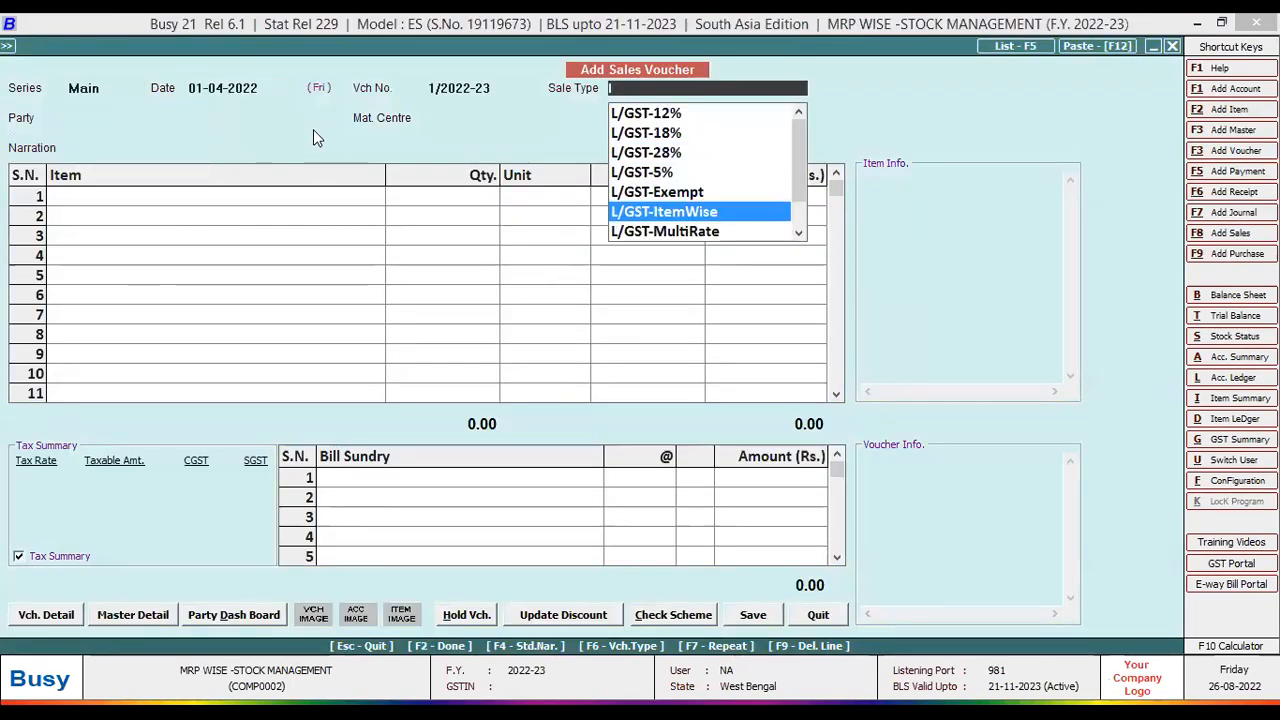
key(Return)
key(Down)
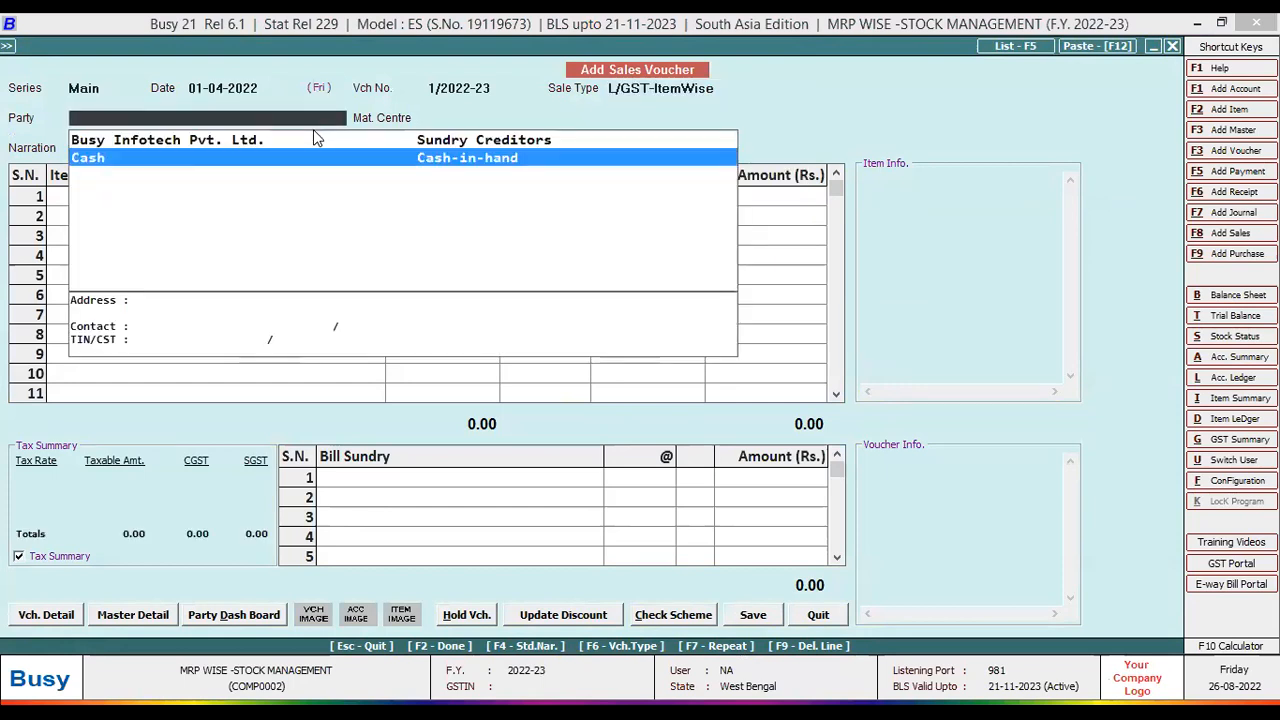
key(Return)
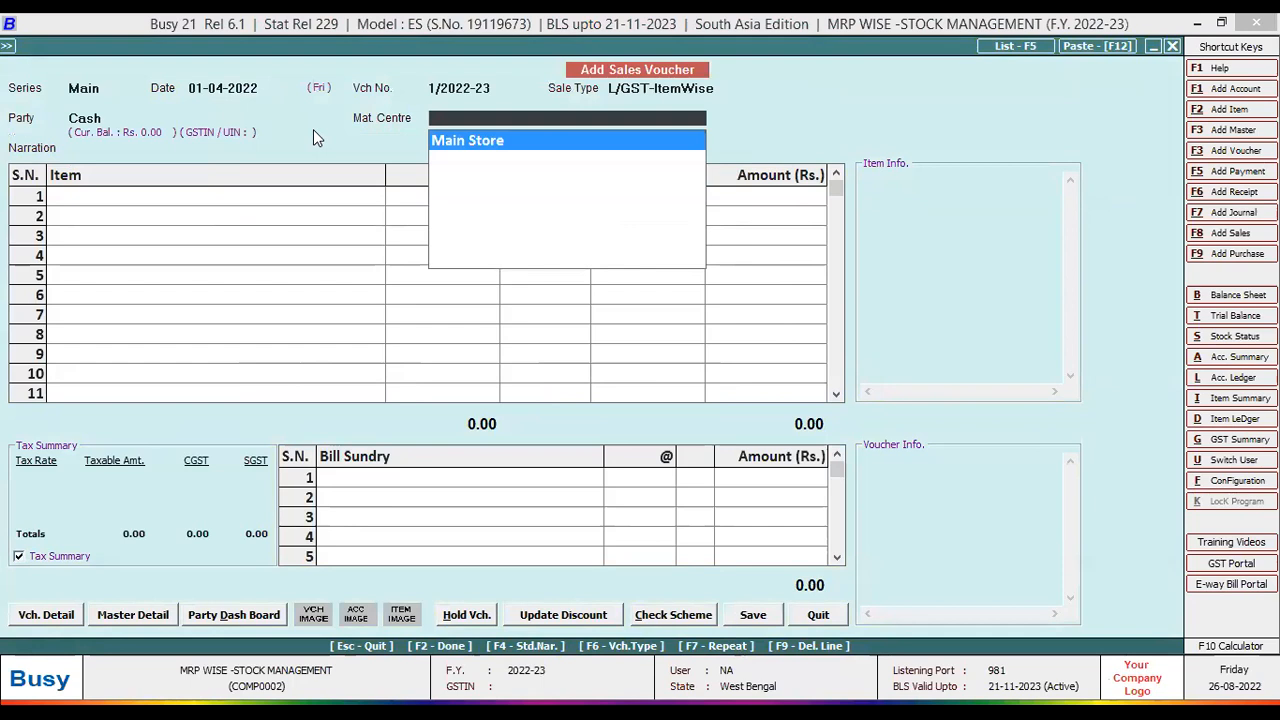
key(Return)
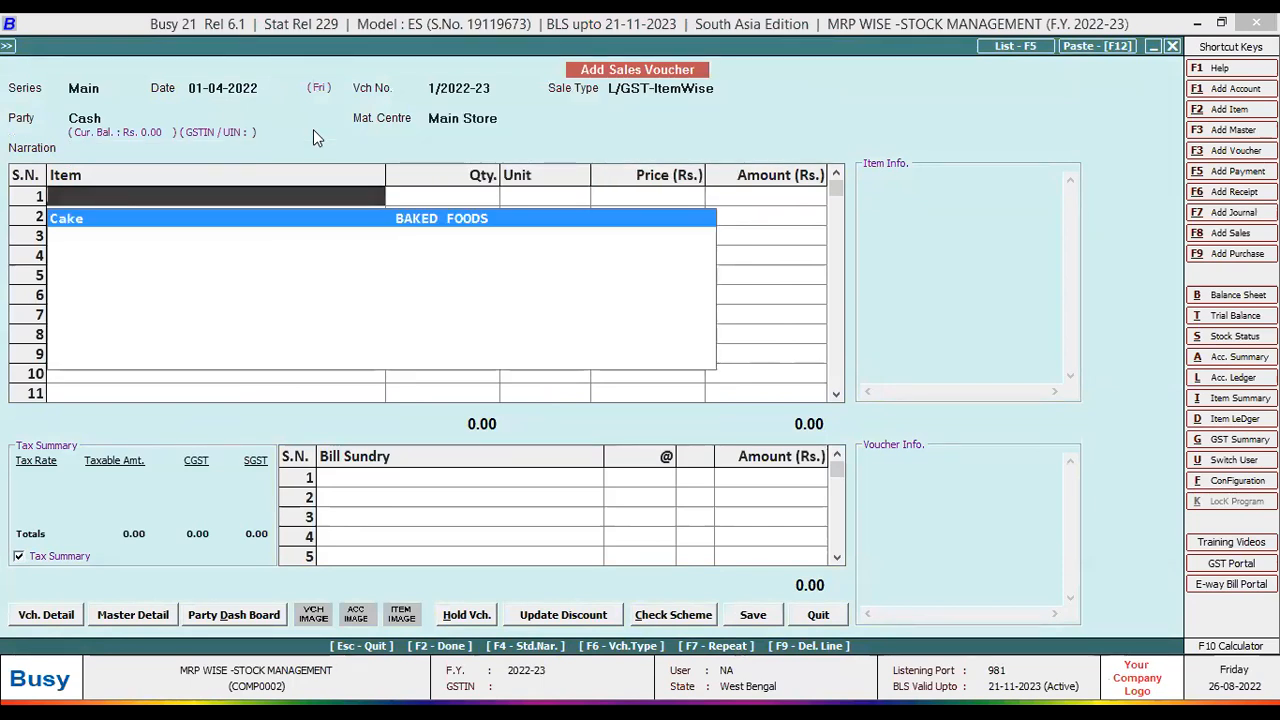
- Enter Cake with quantity 5 at 48.00 in the first item row
key(Return)
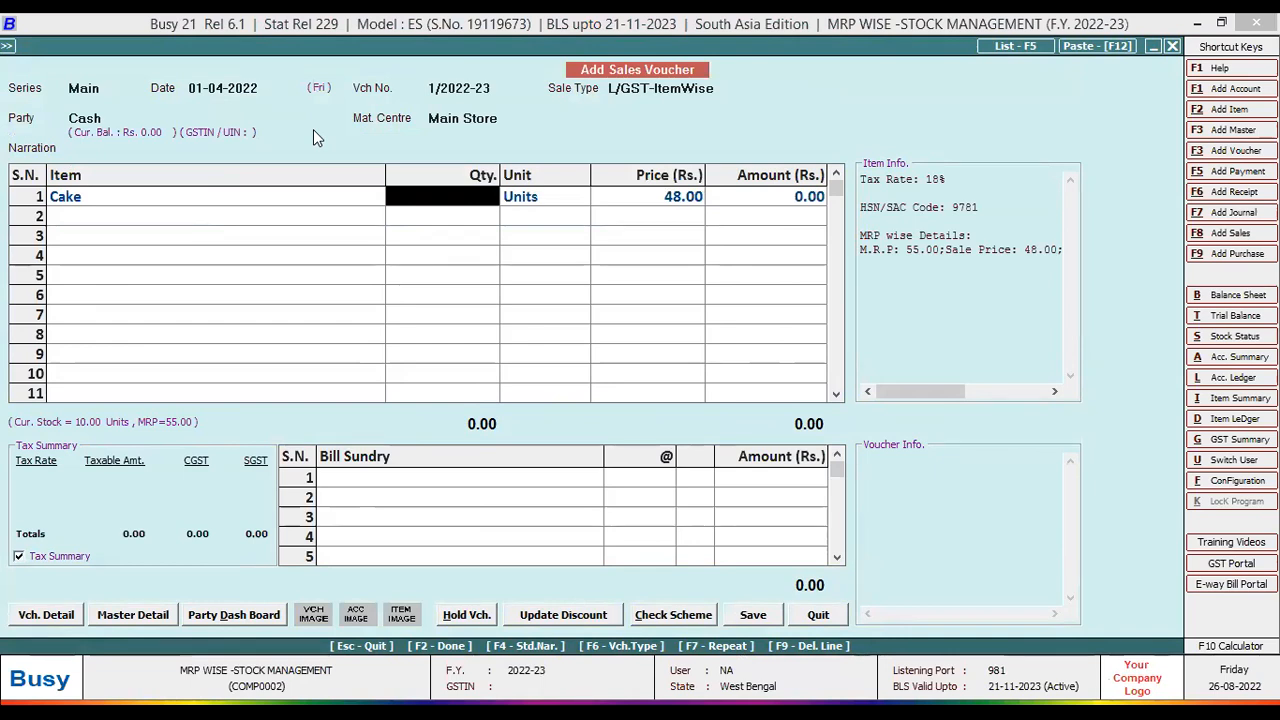
text(5)
key(Return)
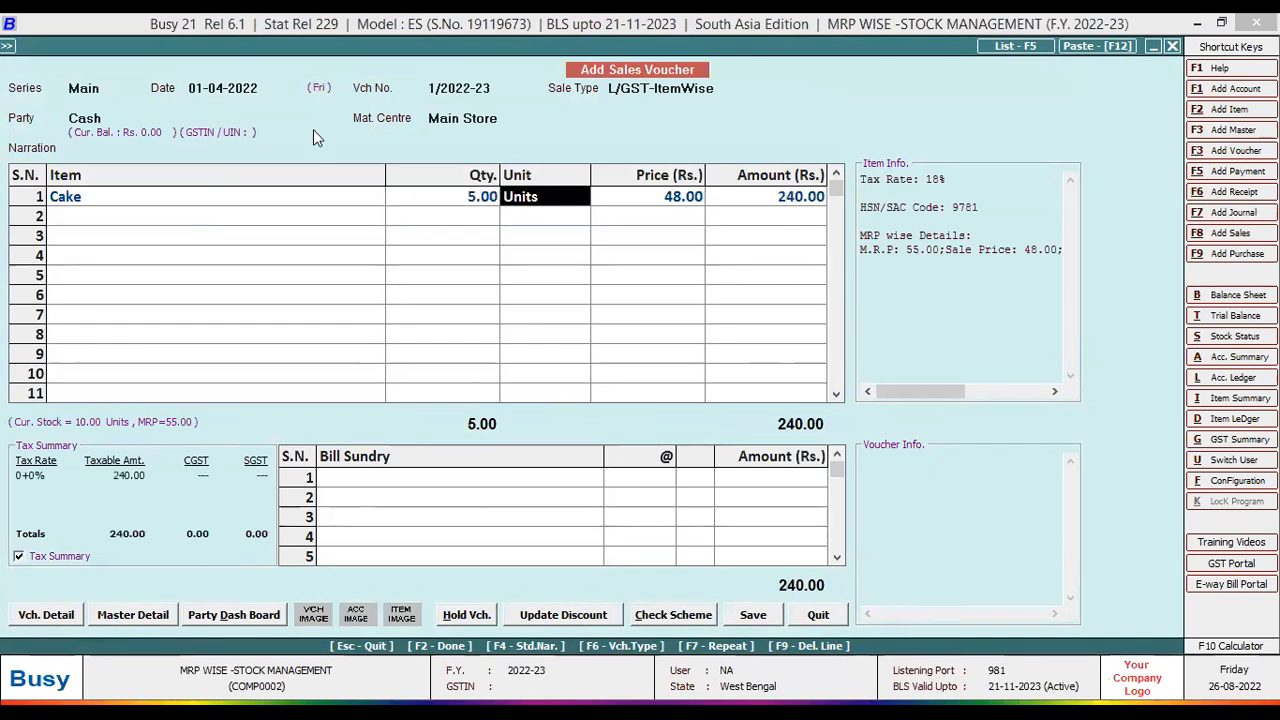
key(Return)
key(Left)
key(Left)
key(Left)
key(Return)
key(Left)
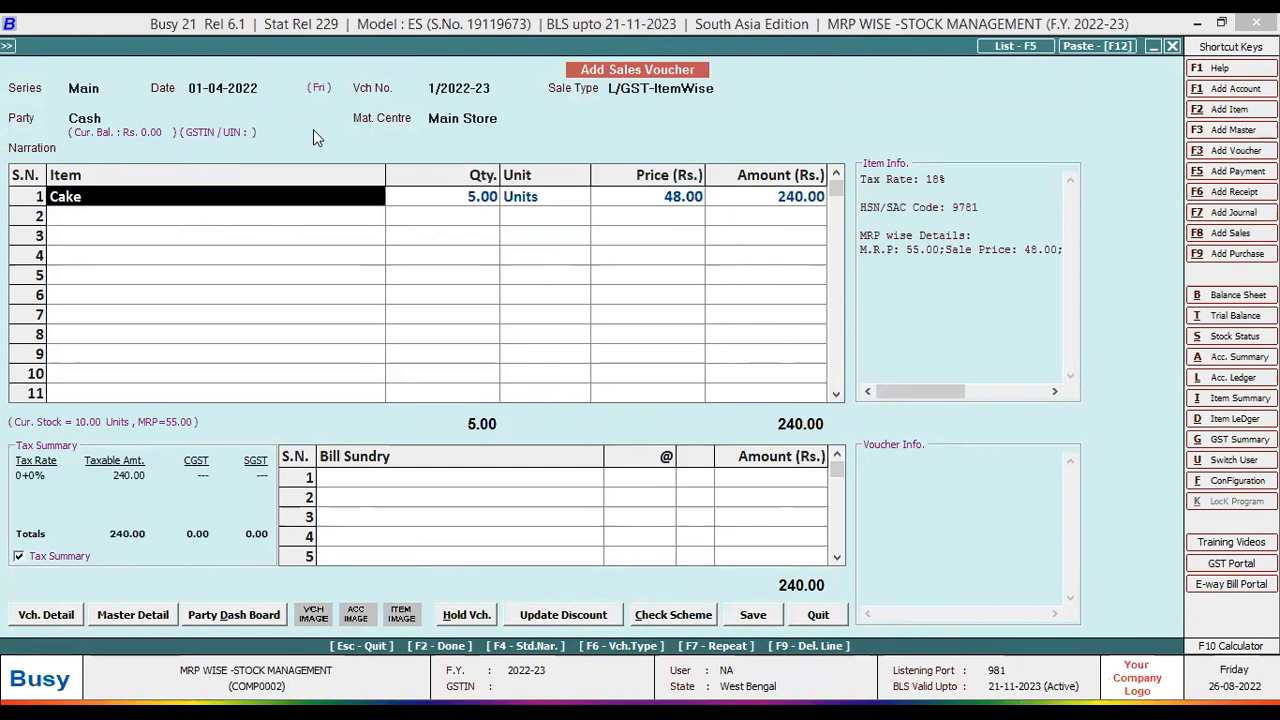
key(Return)
key(Return)
key(Return)
key(Left)
key(Left)
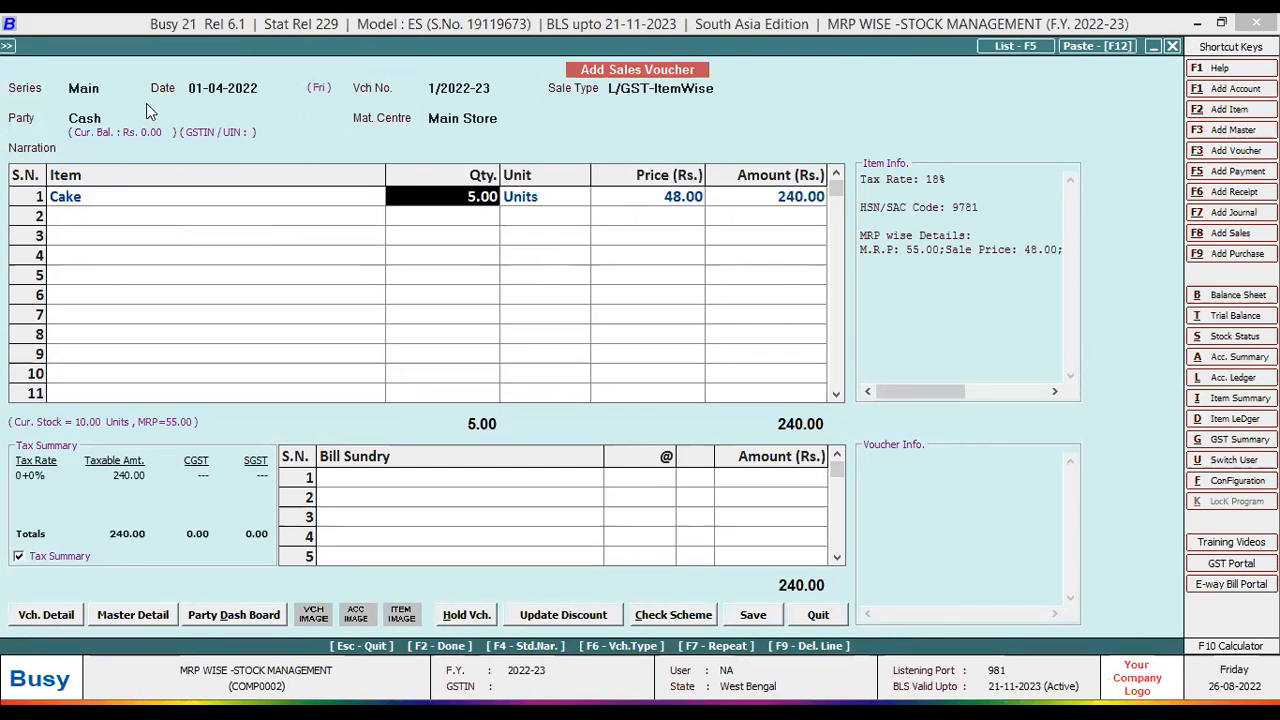
- Change the voucher date to 30-04-2022 and return to the Cake row
click(200, 88)
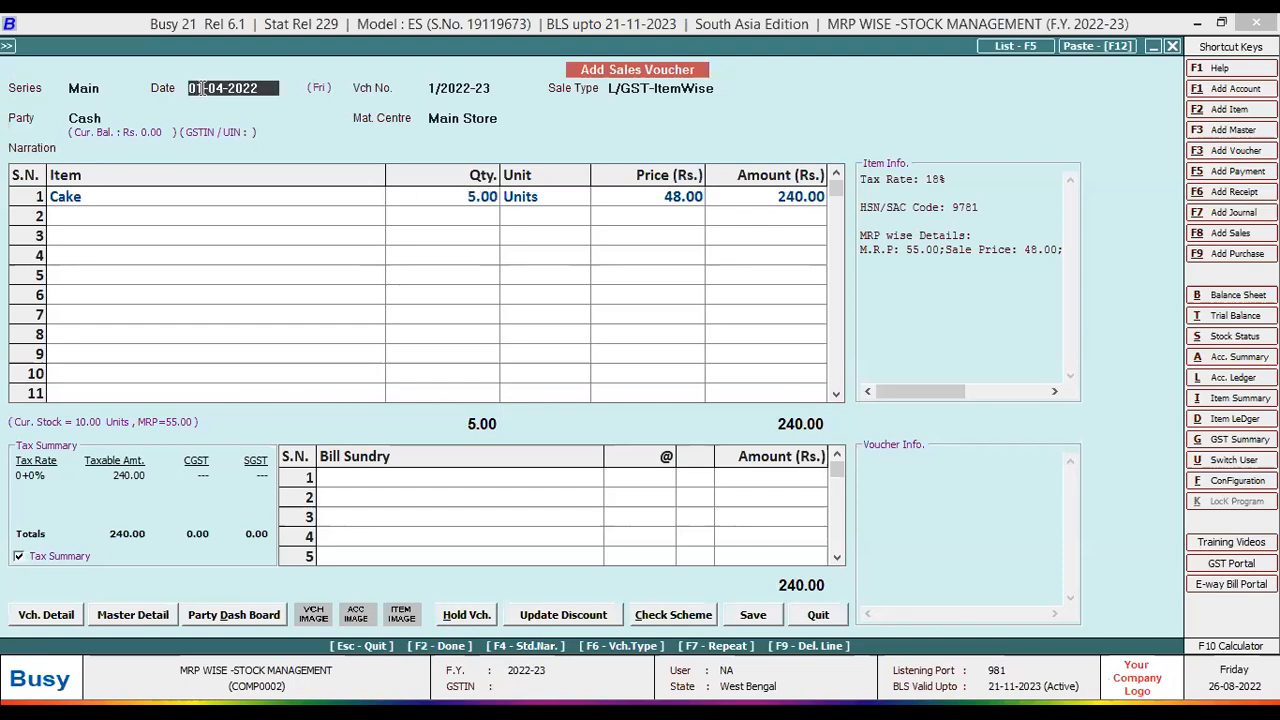
key(BackSpace)
key(BackSpace)
text(30)
key(Return)
key(Return)
key(Return)
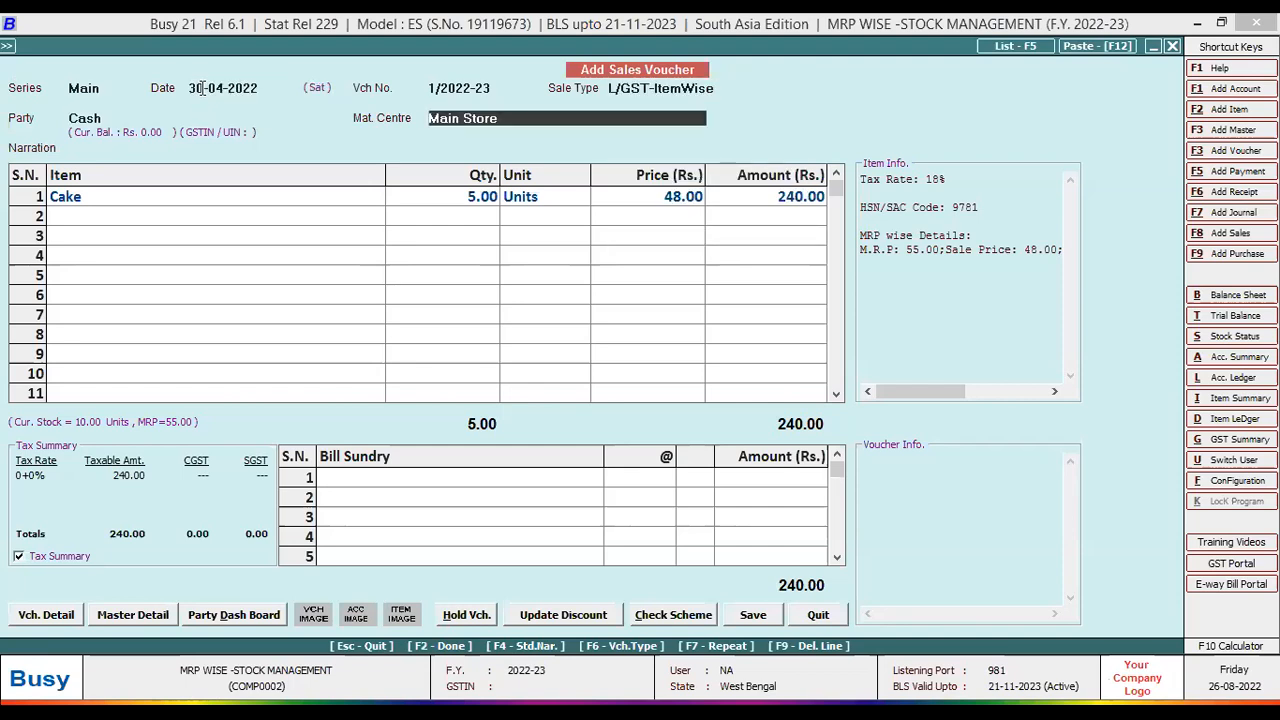
key(Return)
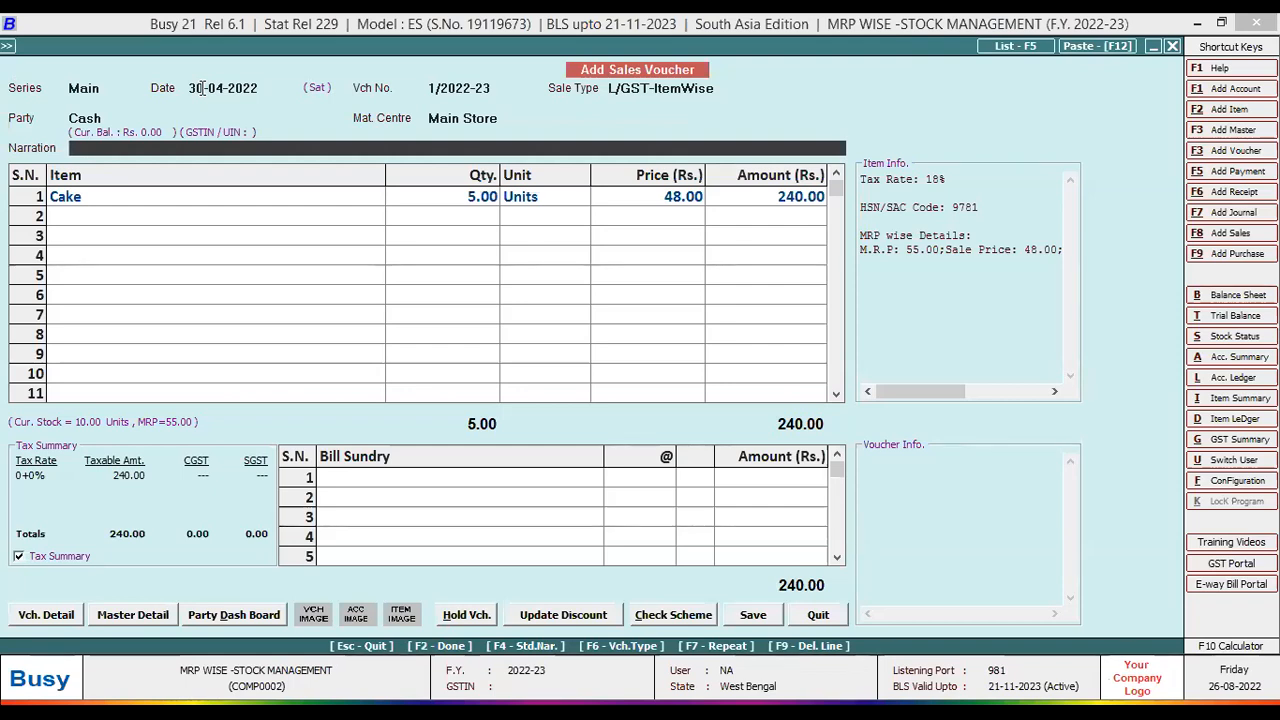
key(Return)
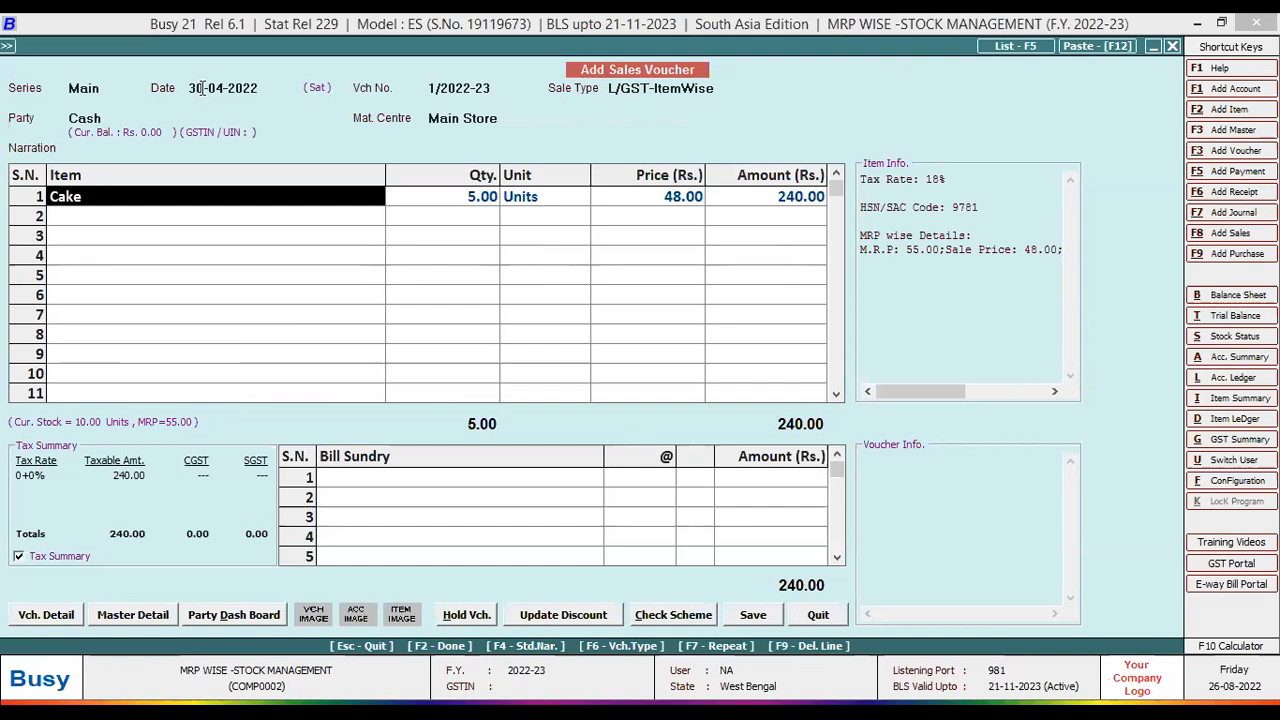
- Bring up the Cake's Pick Item MRP list and widen its columns
key(Return)
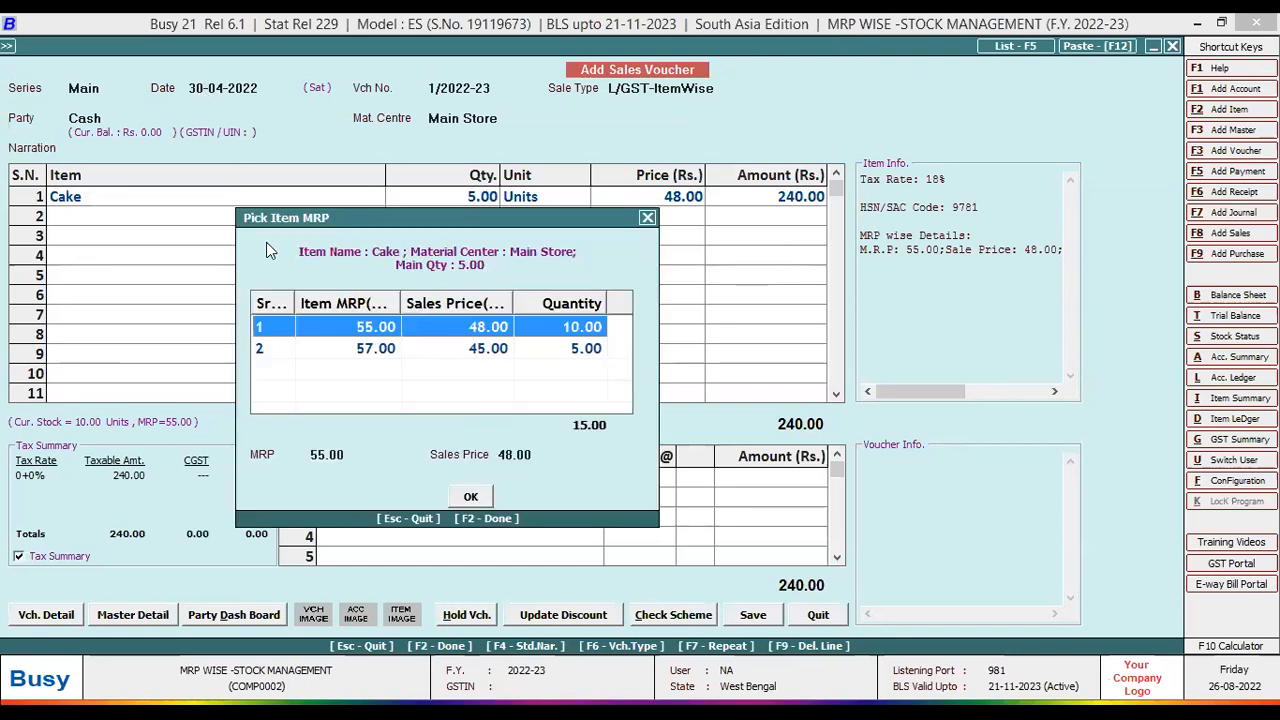
drag(296, 304, 314, 305)
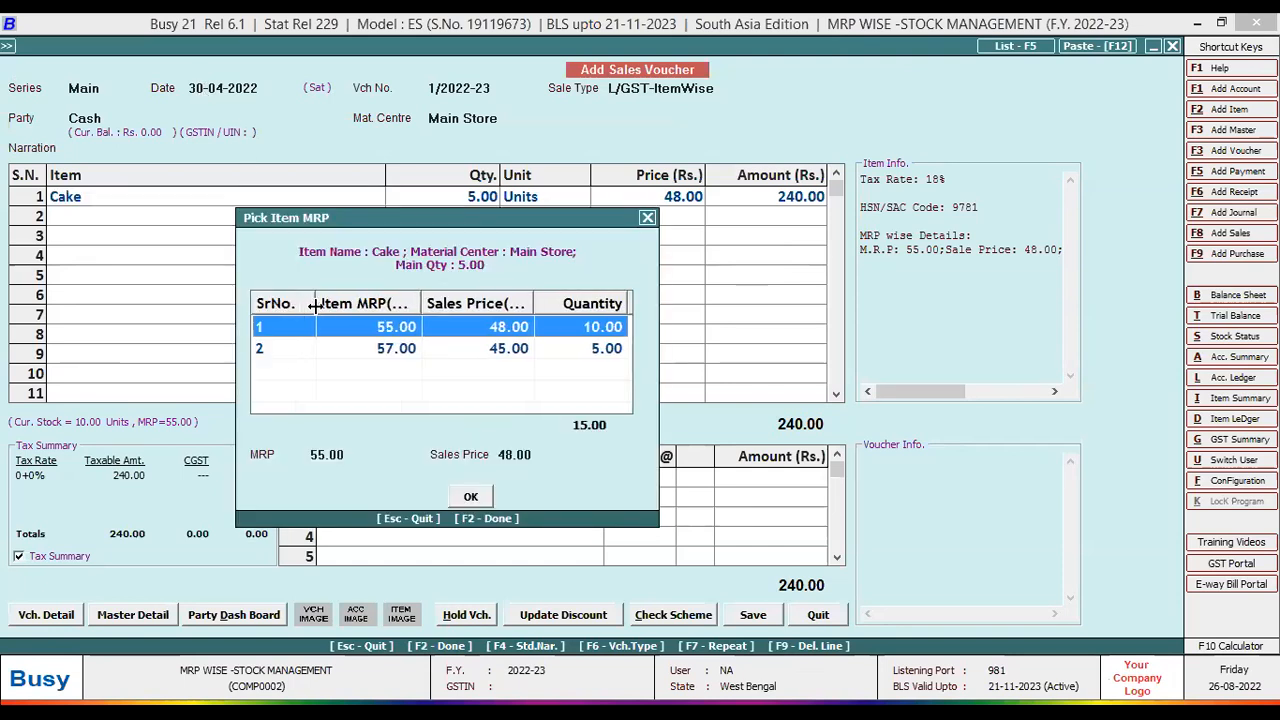
drag(421, 303, 446, 303)
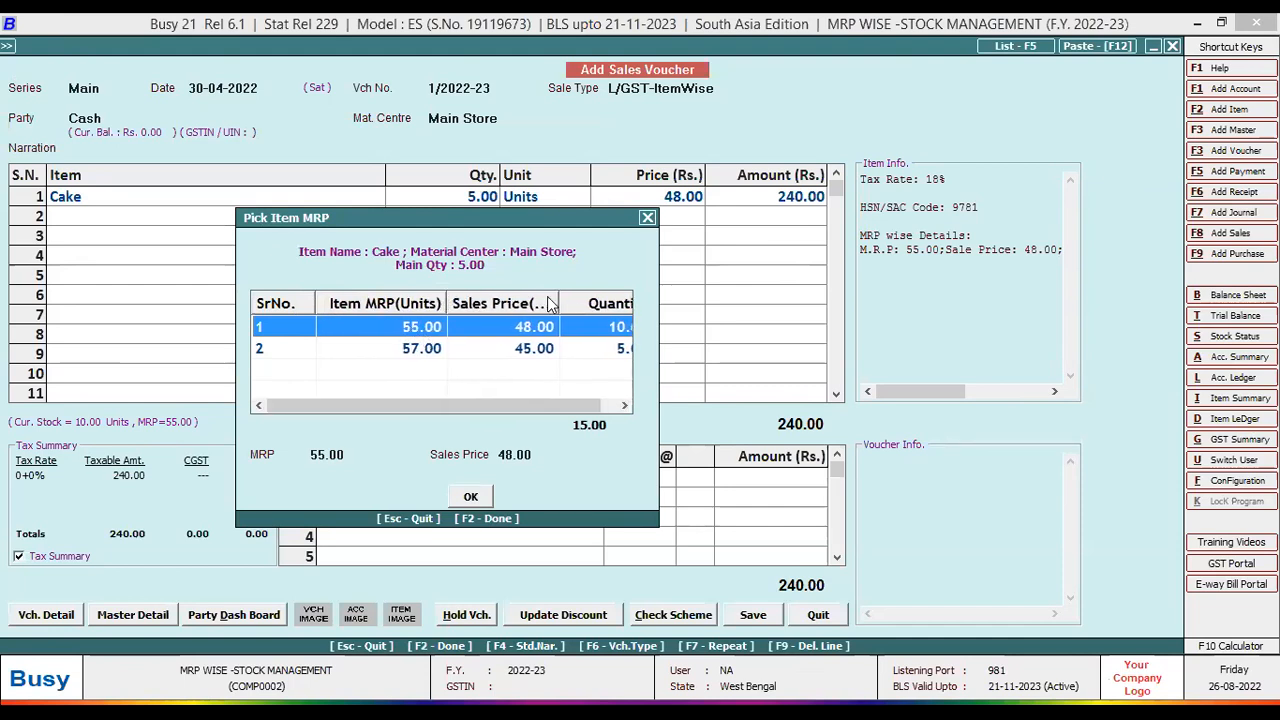
drag(558, 303, 568, 300)
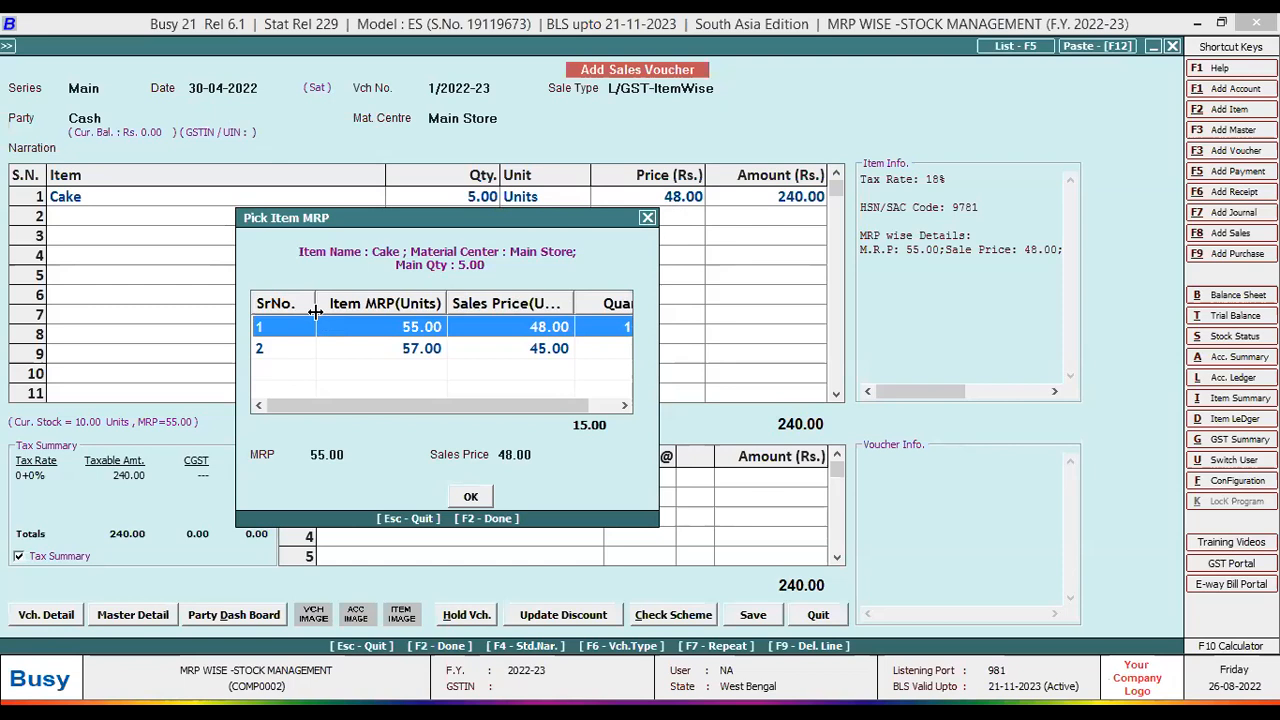
- Select the MRP 57.00 stock row, pricing Cake at 45.00 for 225.00
click(272, 347)
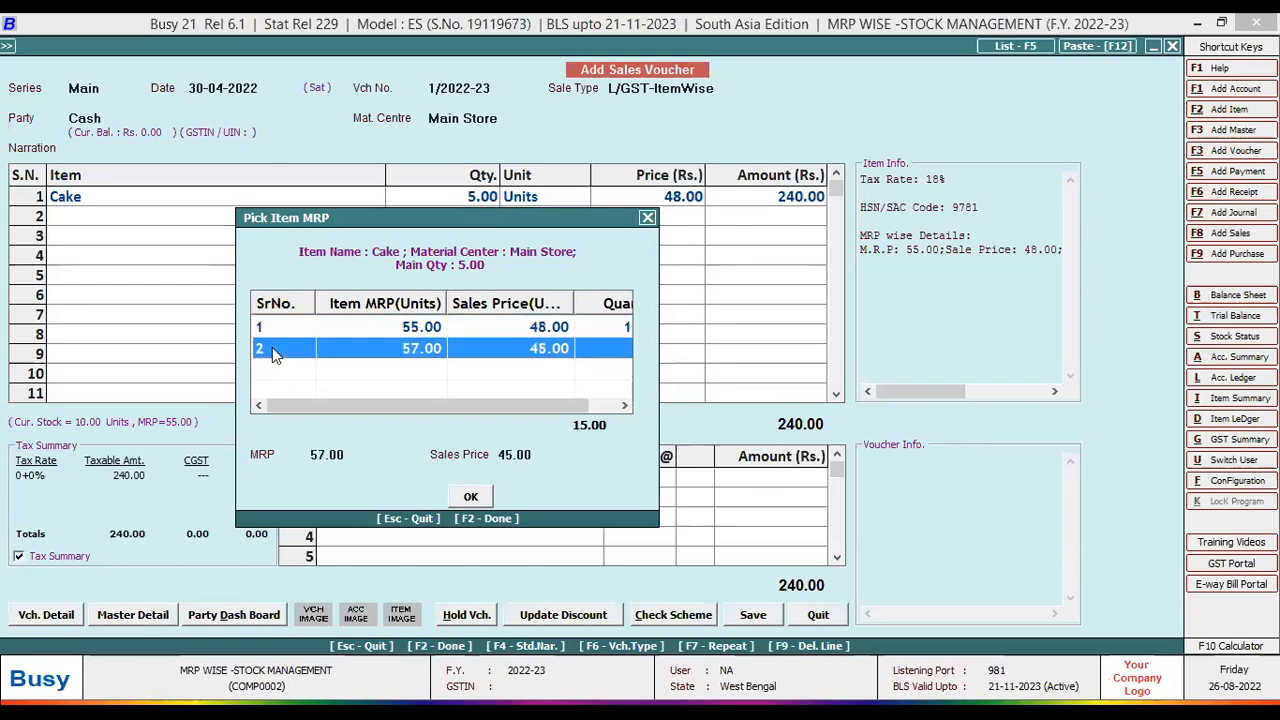
click(413, 335)
click(410, 347)
click(412, 332)
click(410, 348)
click(407, 330)
click(408, 348)
click(407, 328)
click(408, 348)
click(407, 330)
click(407, 352)
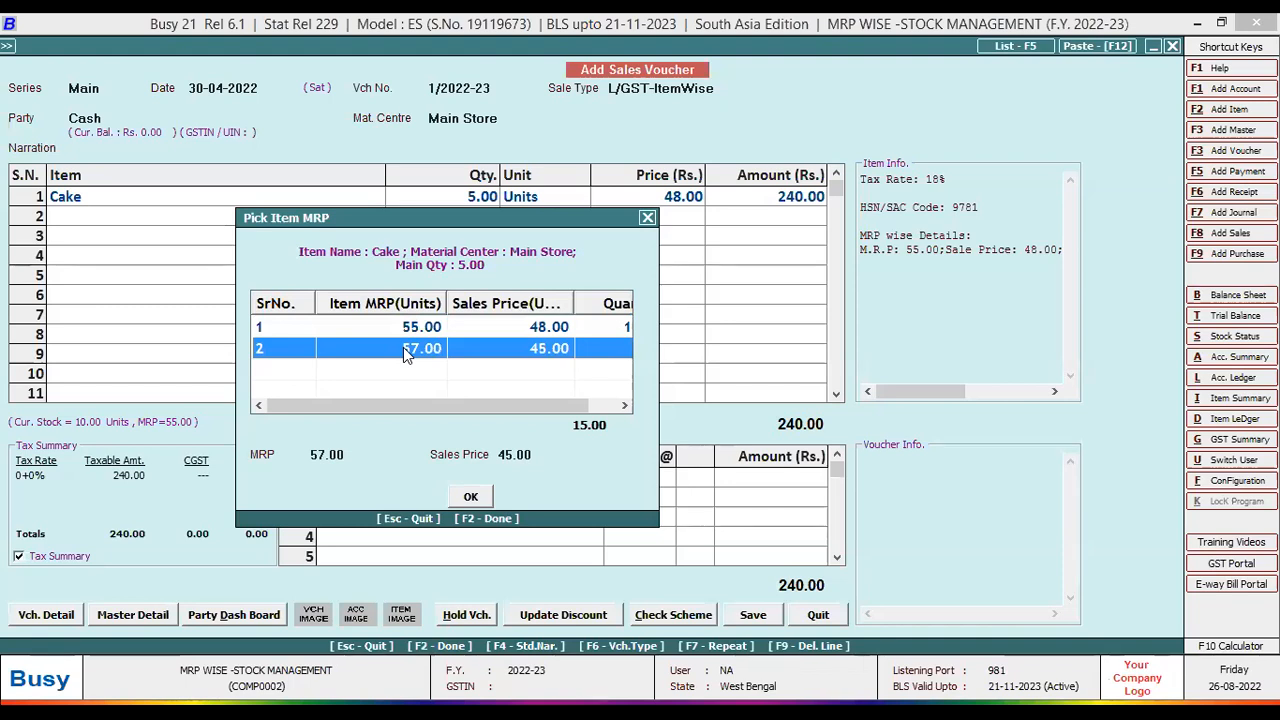
key(Return)
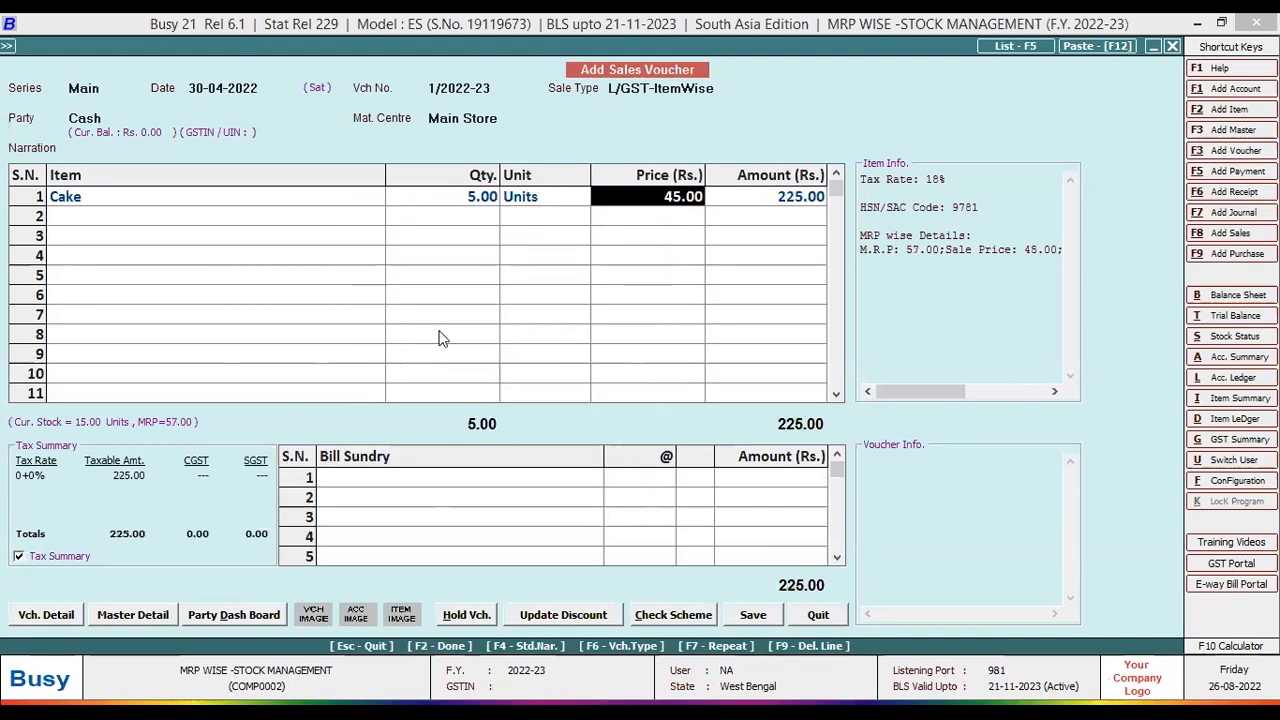
- Reconfirm the MRP 57.00 stock for the Cake row in Pick Item MRP
click(353, 197)
key(Return)
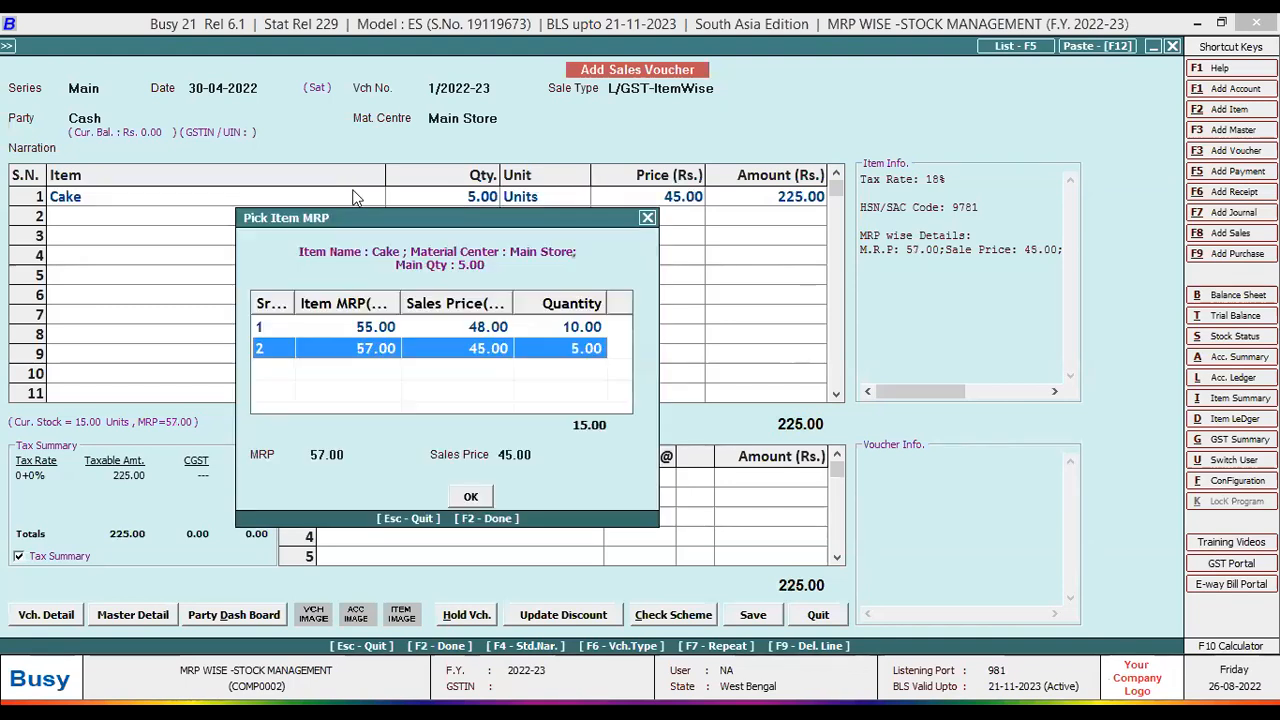
key(Return)
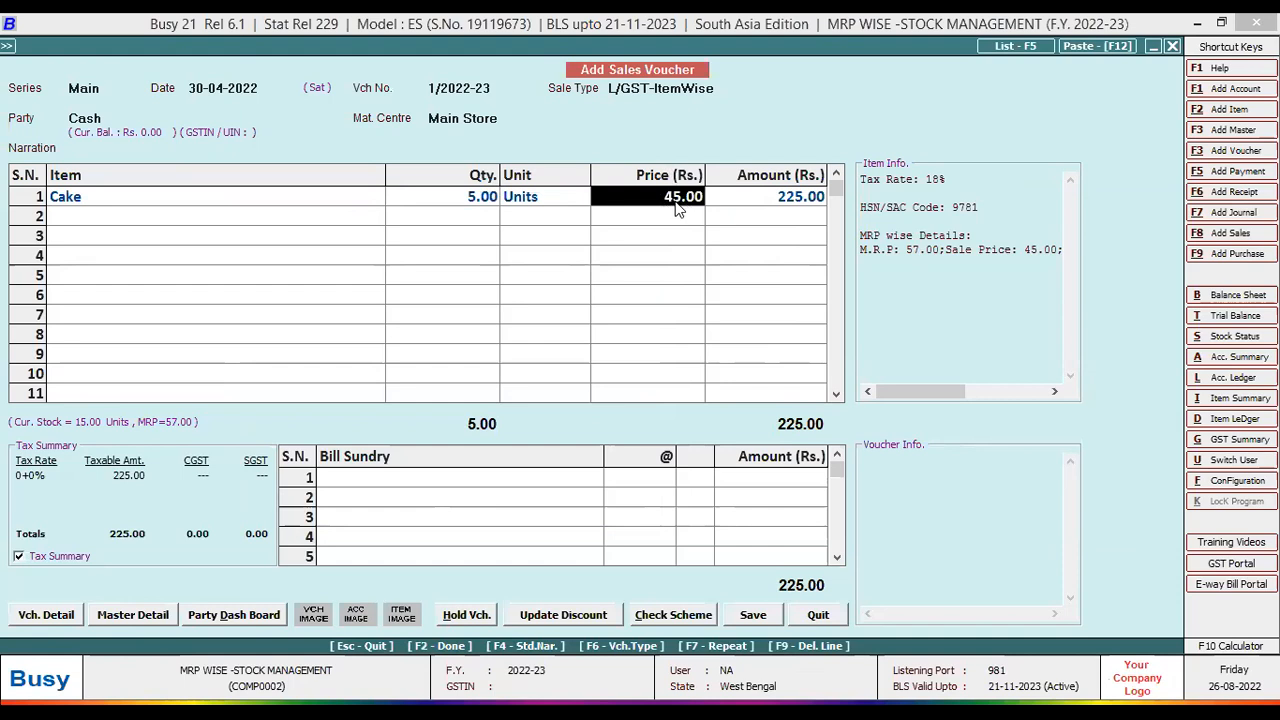
click(343, 190)
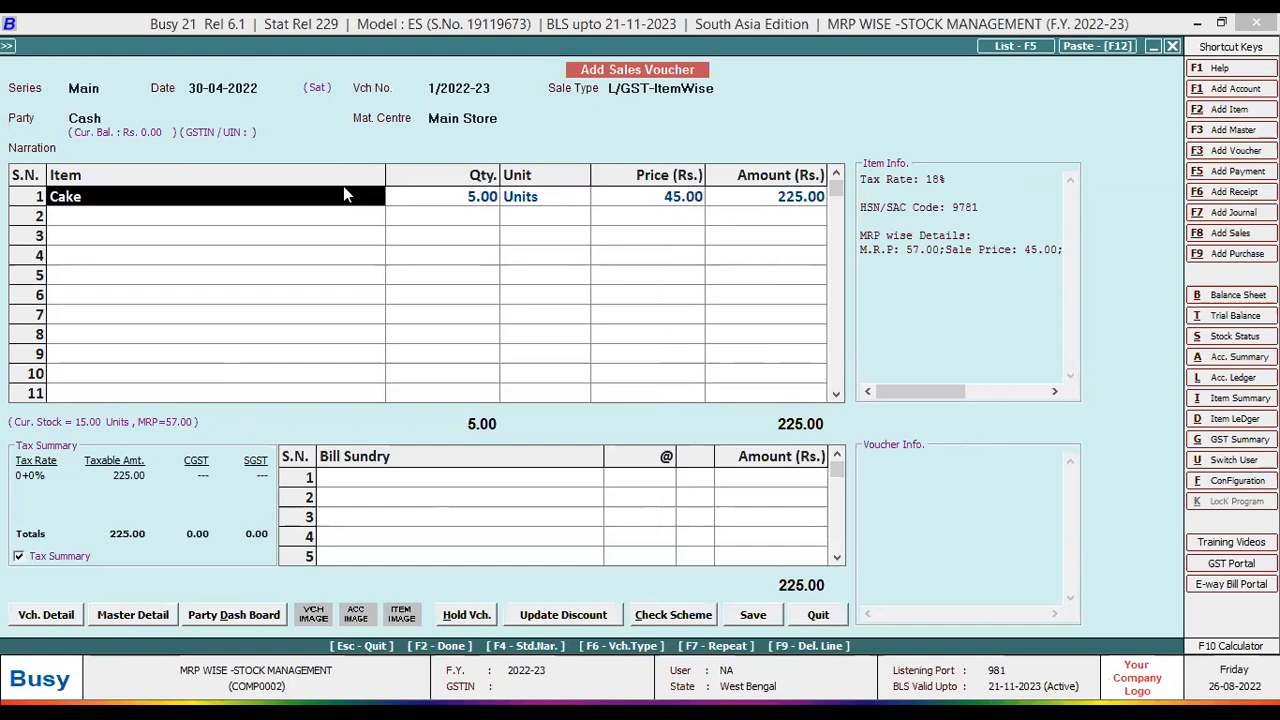
key(Return)
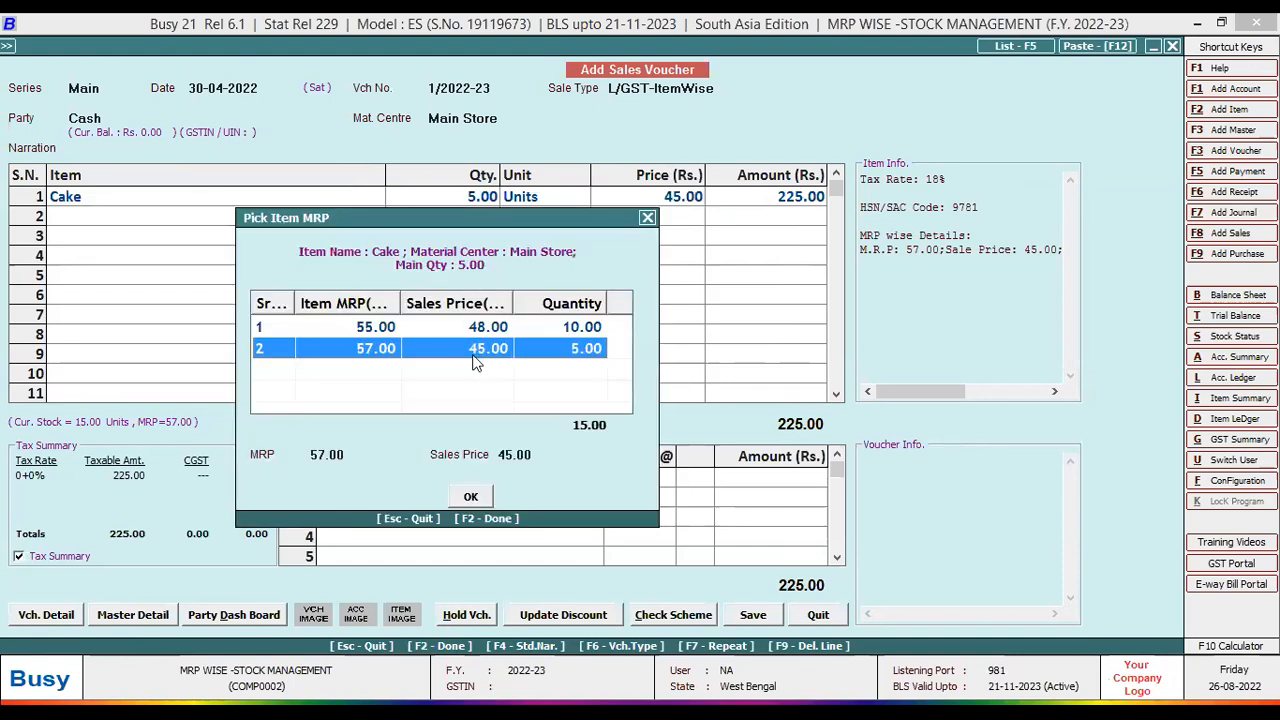
click(470, 497)
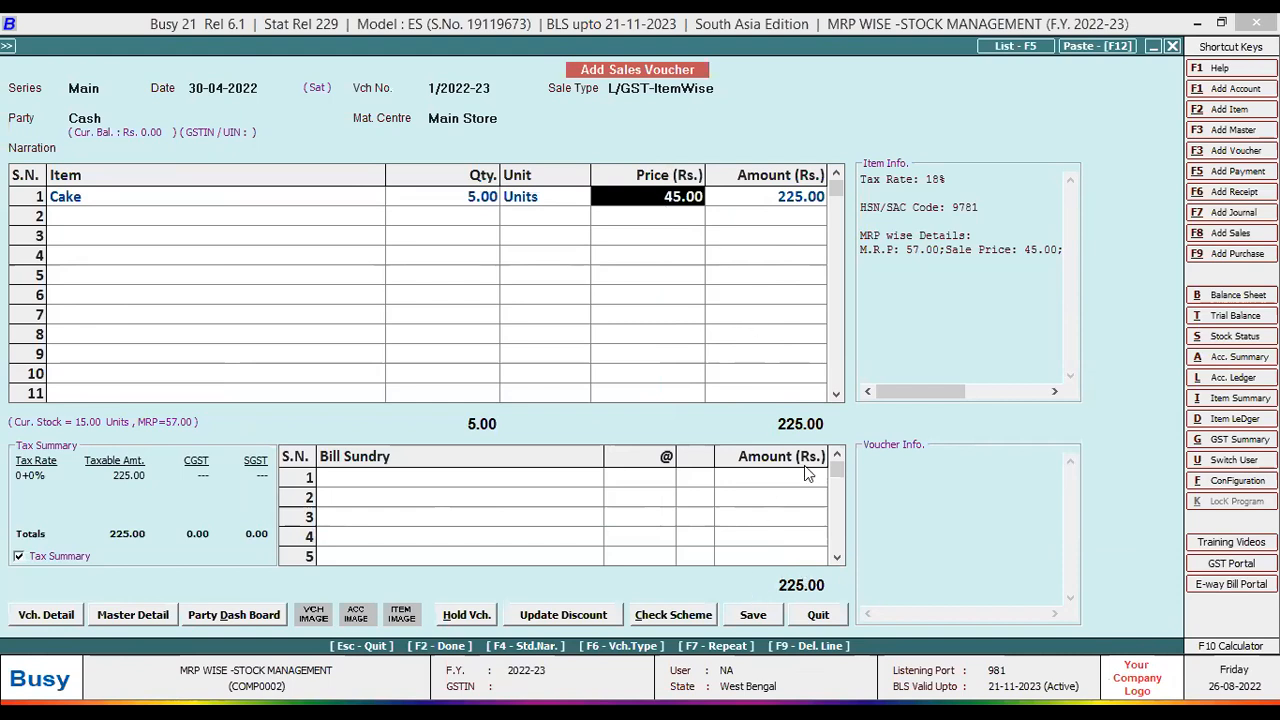
key(Return)
- Save the sales voucher at 265.50 and exit Invoice Printing without printing
click(769, 620)
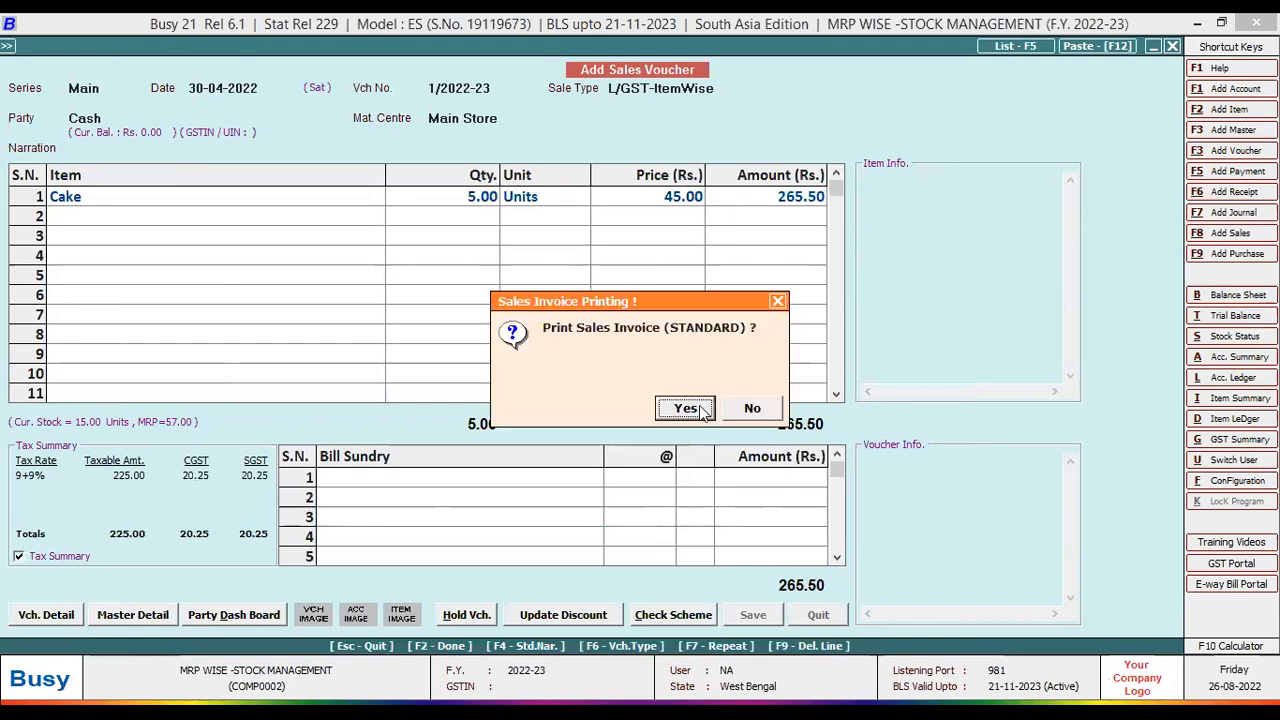
click(690, 408)
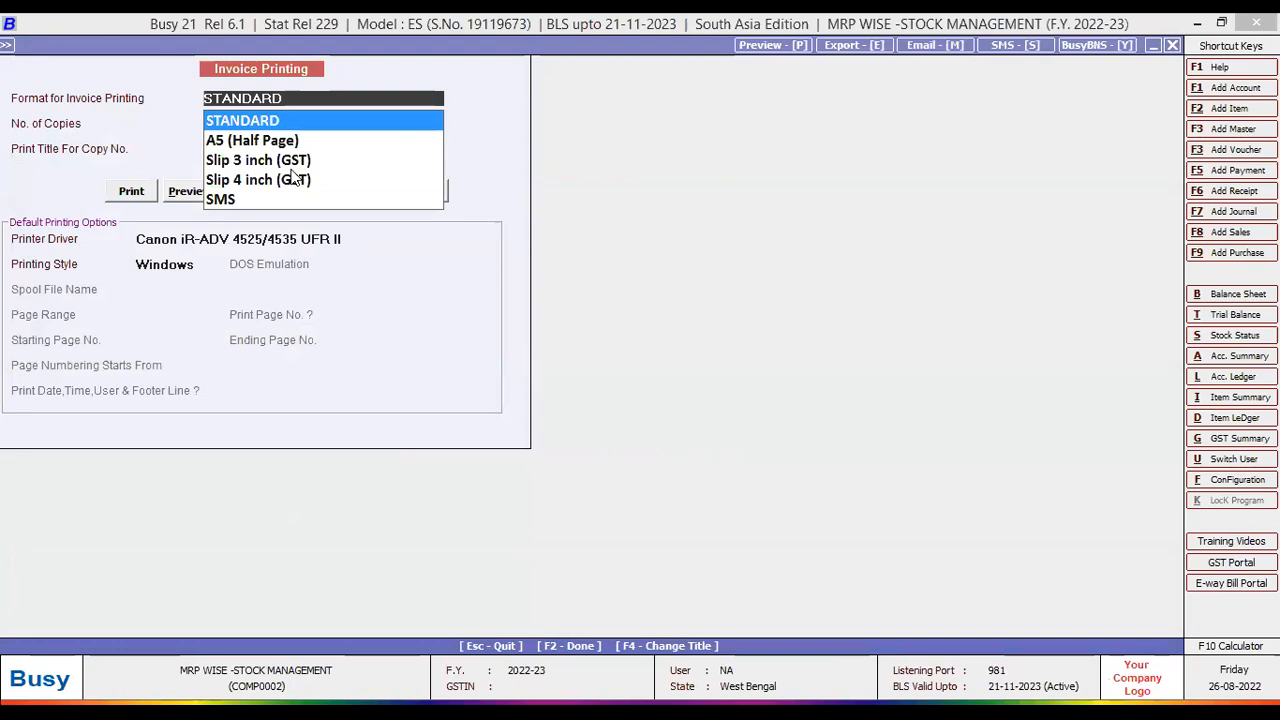
click(292, 172)
key(Escape)
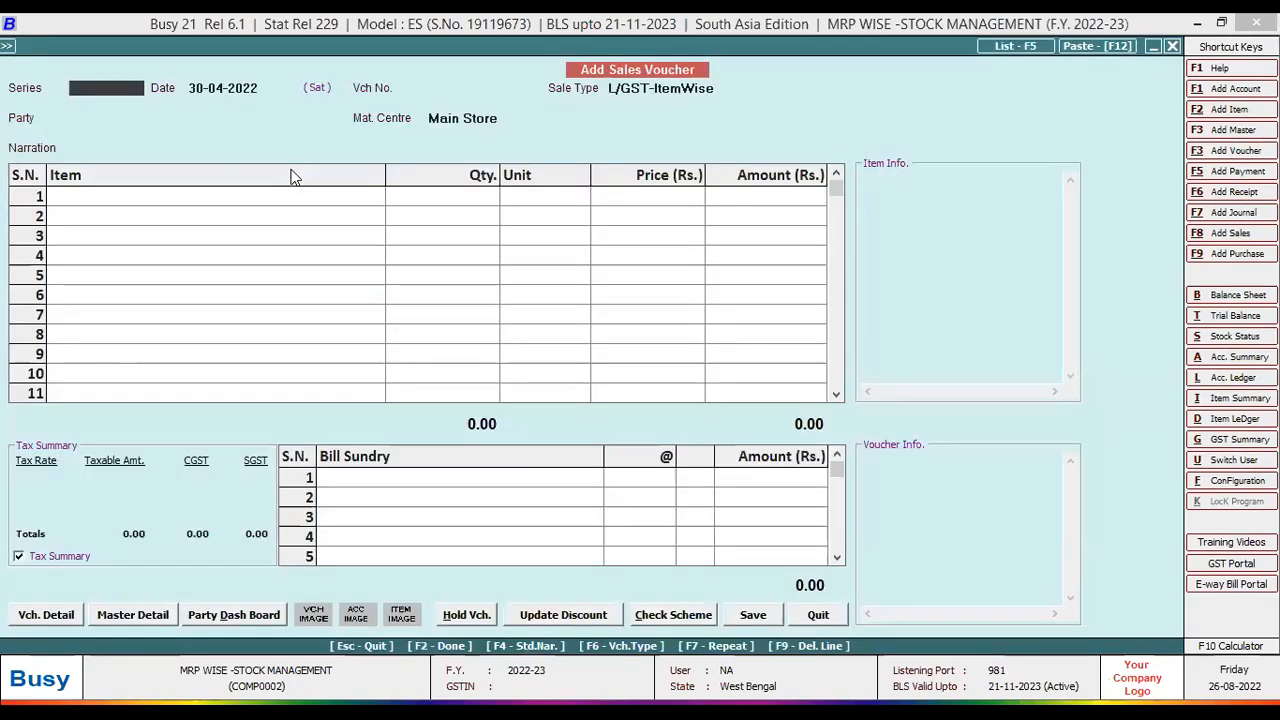
- Close the blank sales voucher and expand MRP-wise Reports in the reports list
key(Escape)
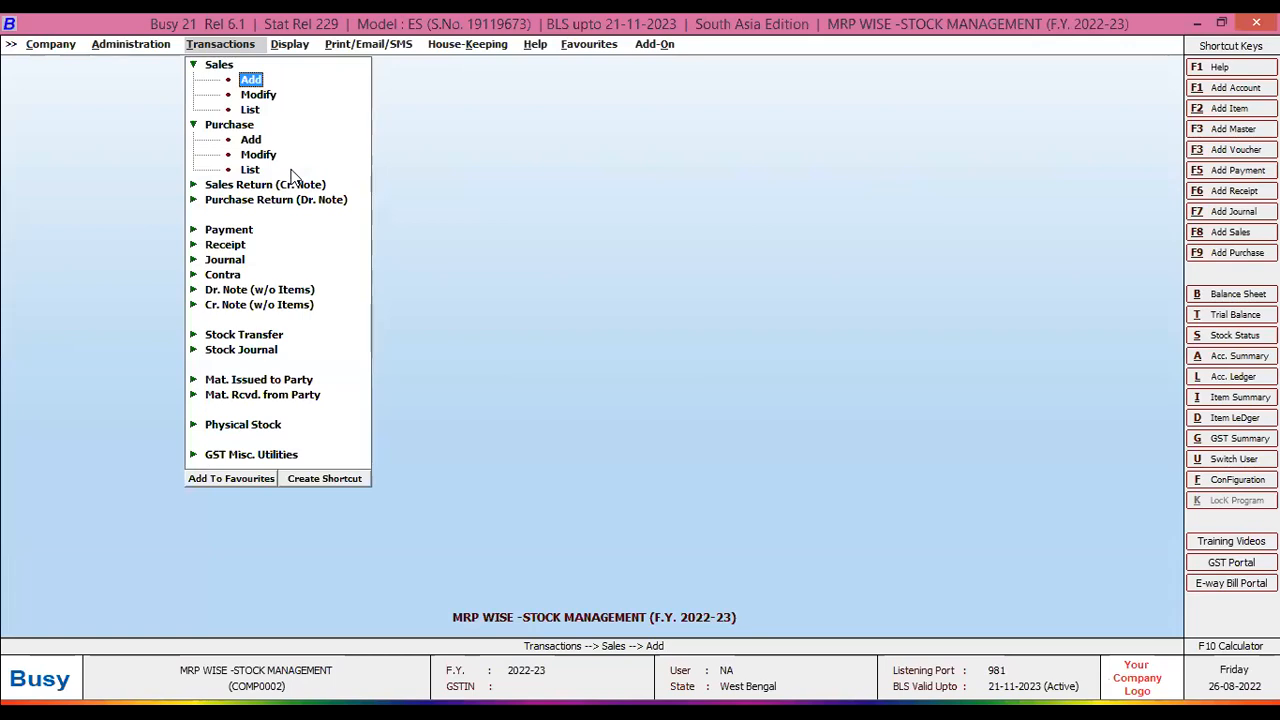
key(Right)
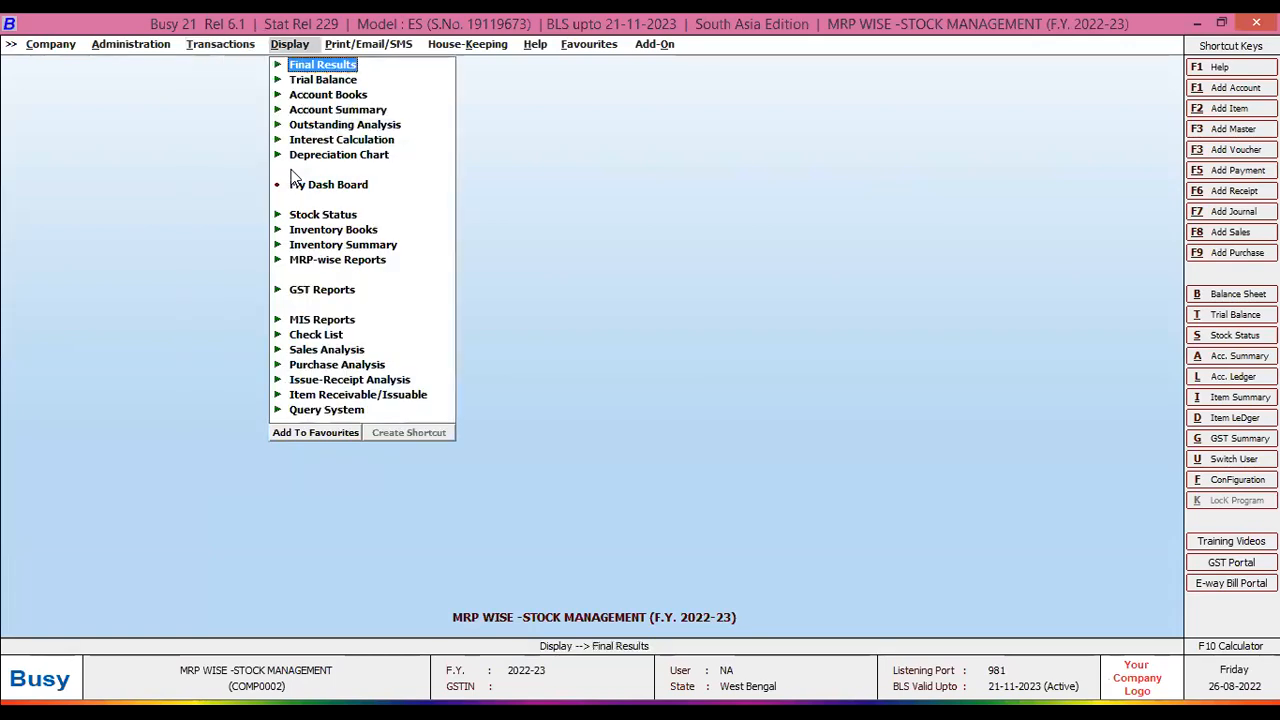
key(Down)
key(Down)
key(Down)
key(Down)
key(Down)
key(Down)
key(Down)
key(Down)
key(Down)
key(Down)
key(Down)
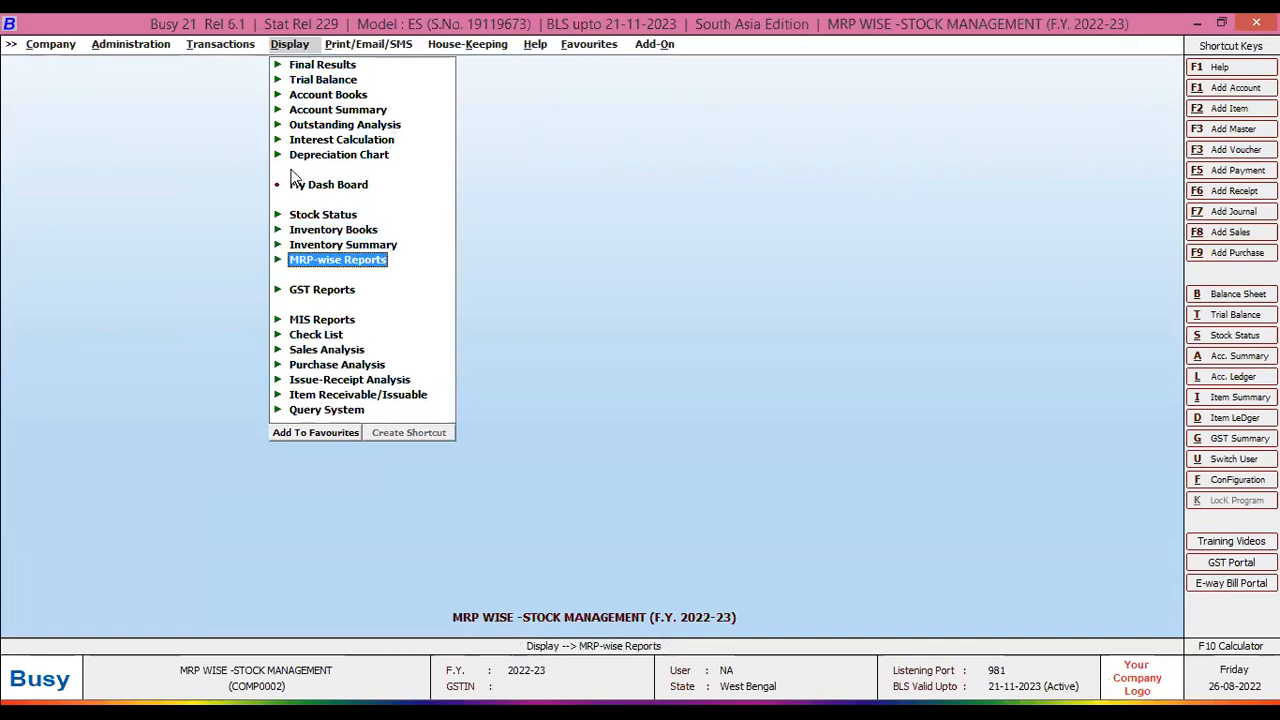
key(Return)
- Choose the Detailed variant of the MRP Closing Stock report
key(Down)
key(Up)
key(Down)
key(Down)
key(Up)
key(Up)
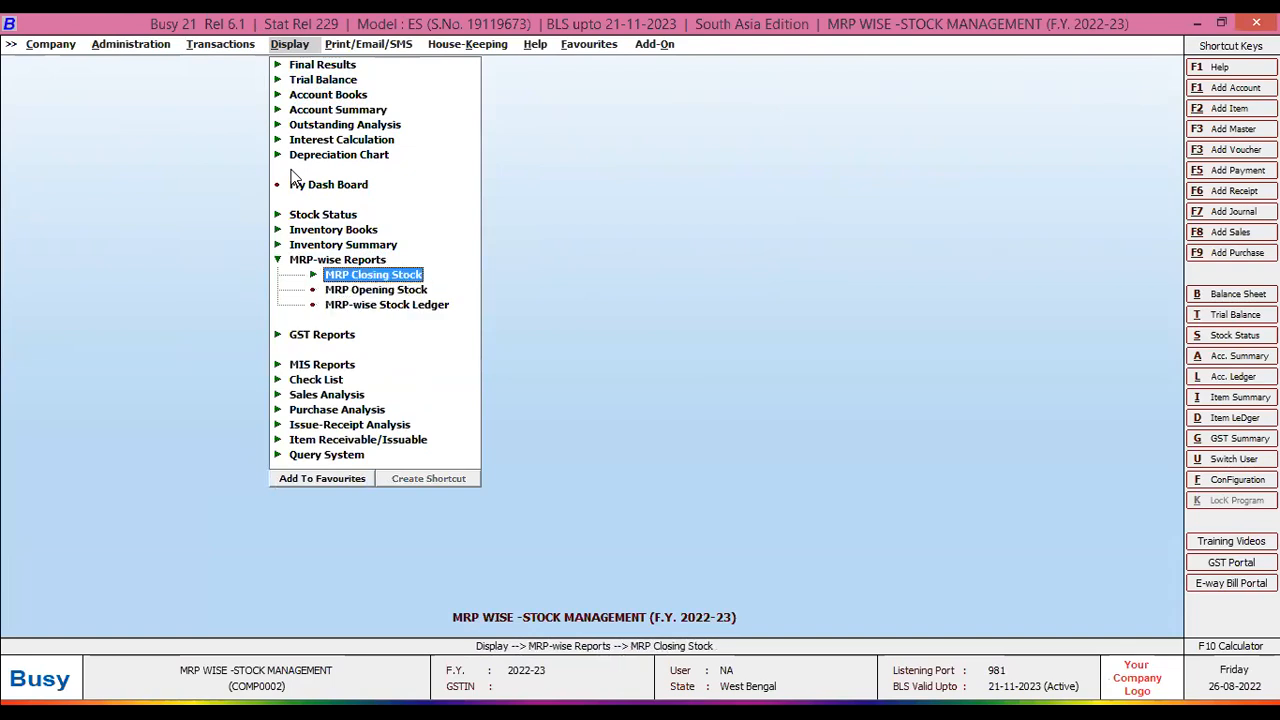
key(Down)
key(Down)
key(Up)
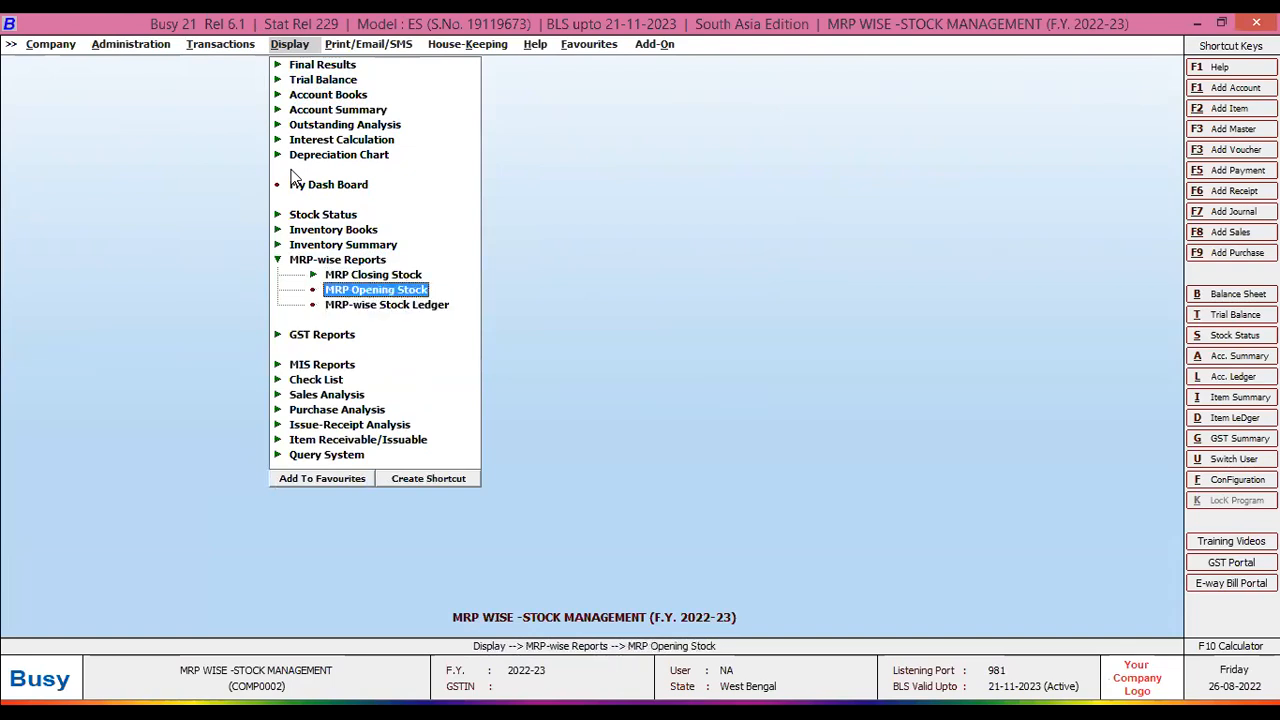
key(Up)
key(Return)
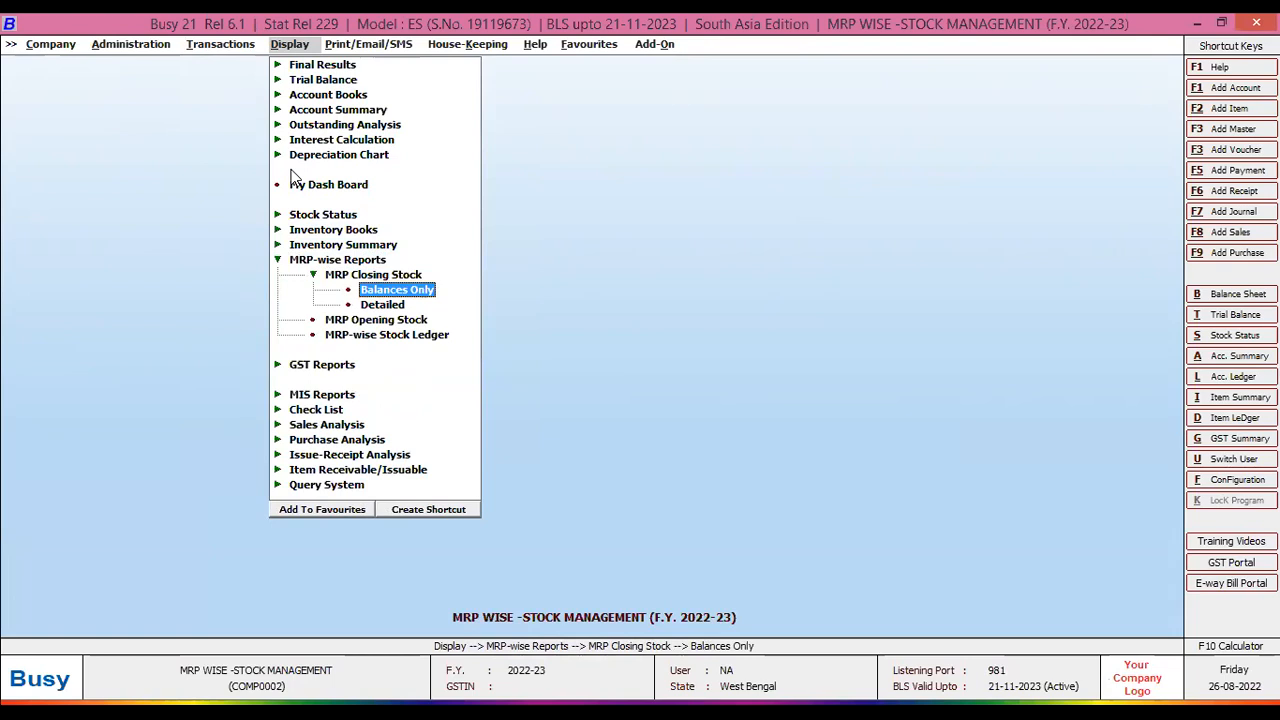
key(Down)
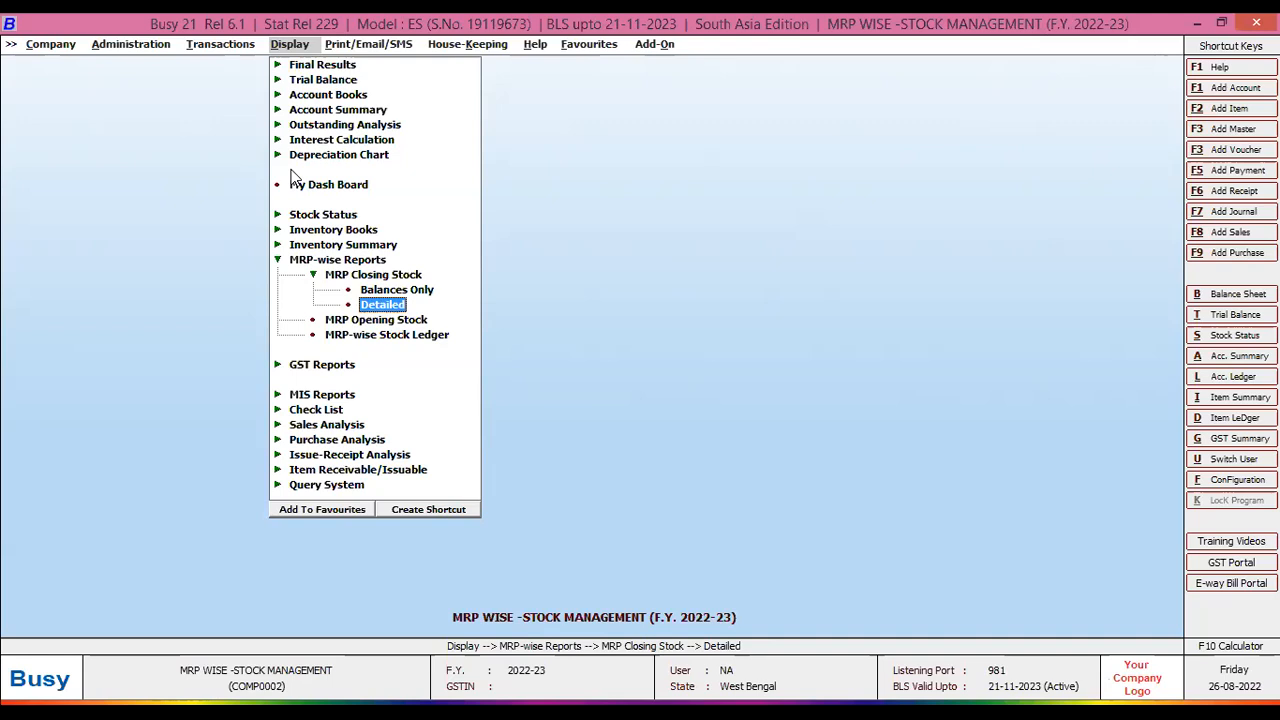
key(Up)
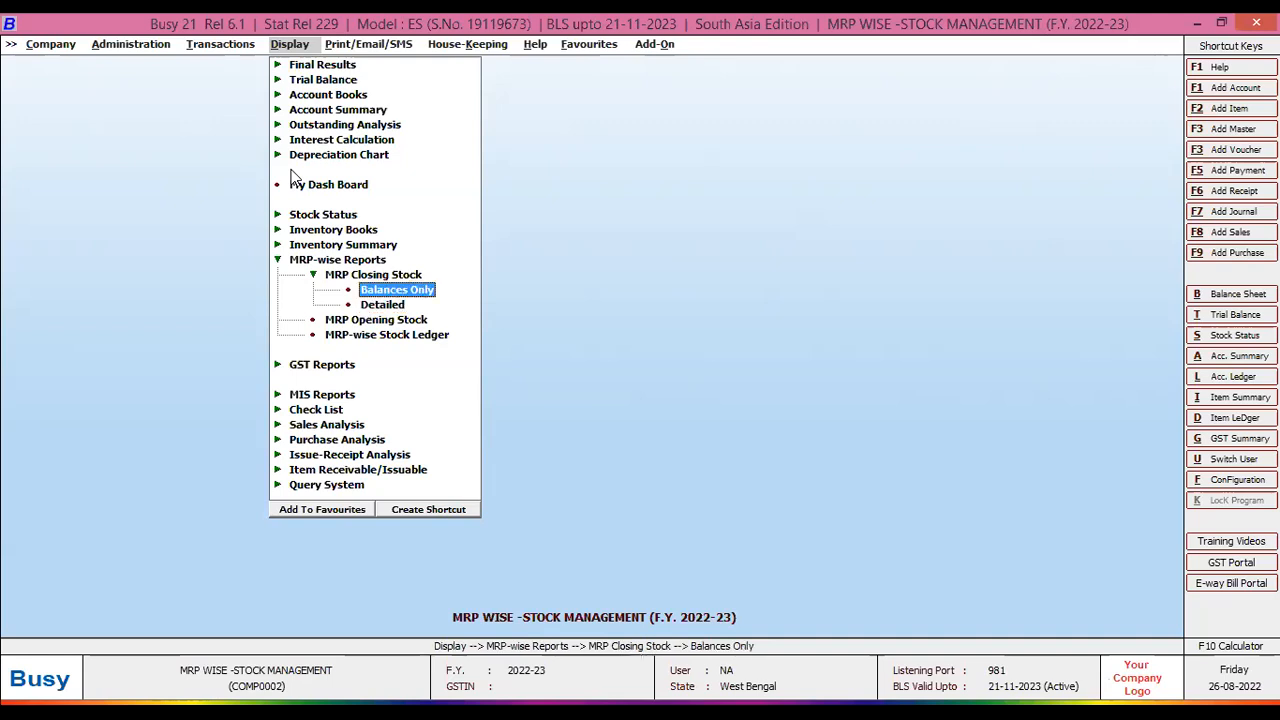
key(Down)
key(Return)
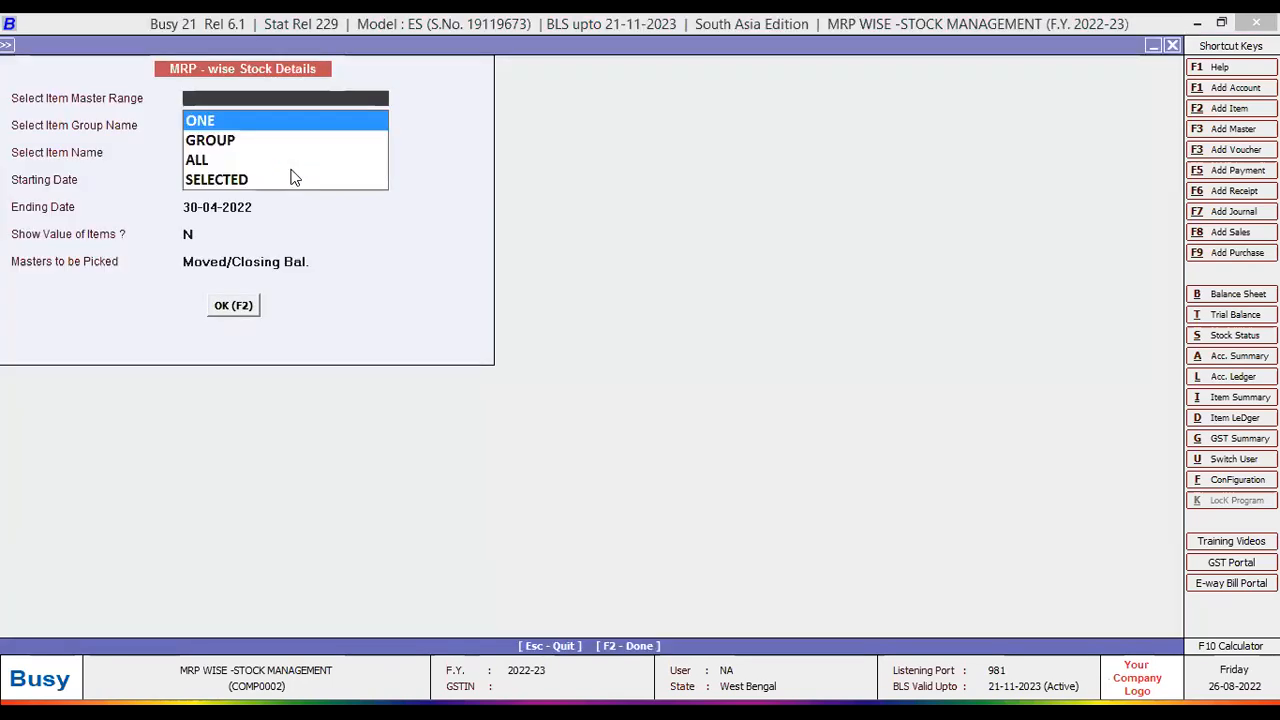
- Limit the report to the single item Cake with Show Value of Items set to Y
key(Return)
key(Return)
key(Return)
key(Return)
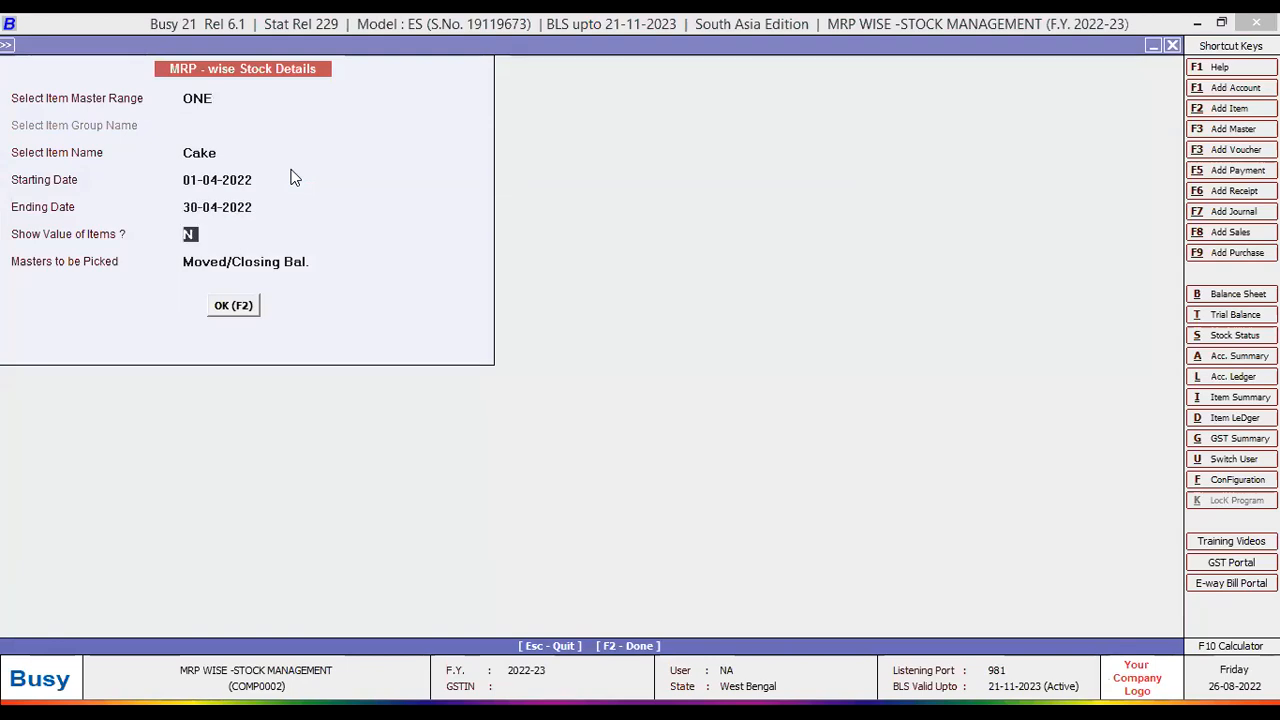
text(Y)
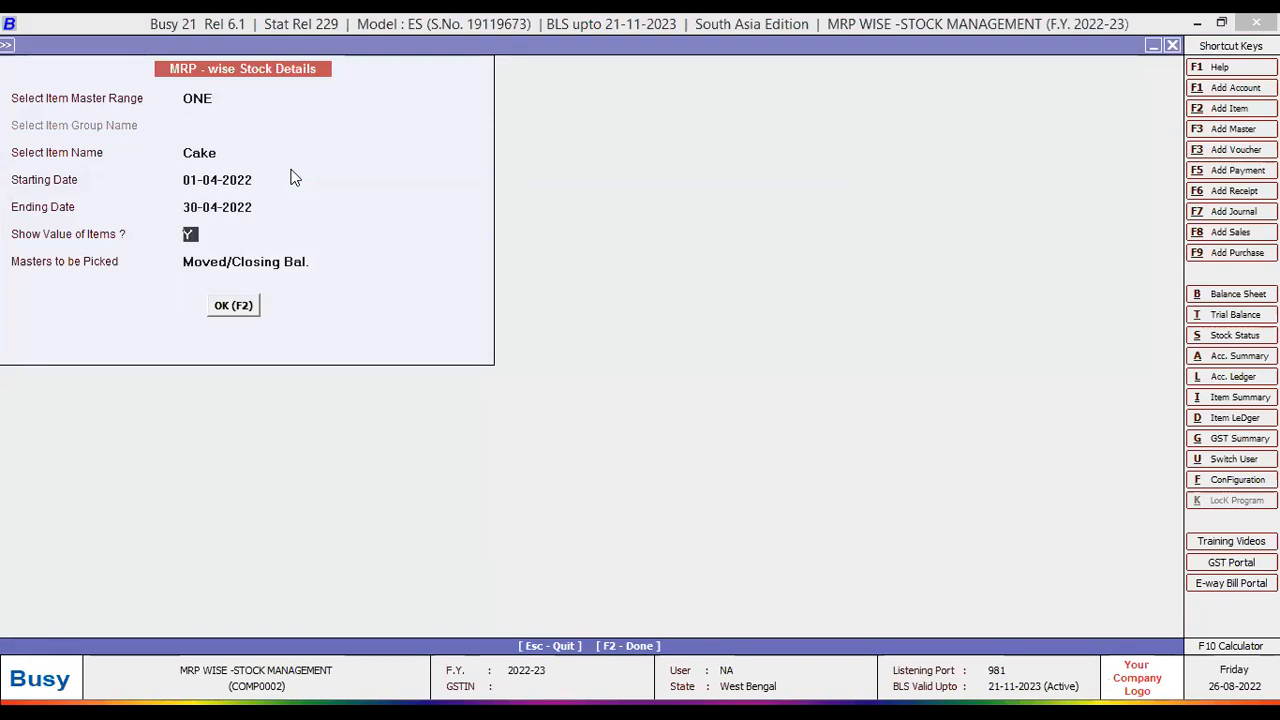
key(Return)
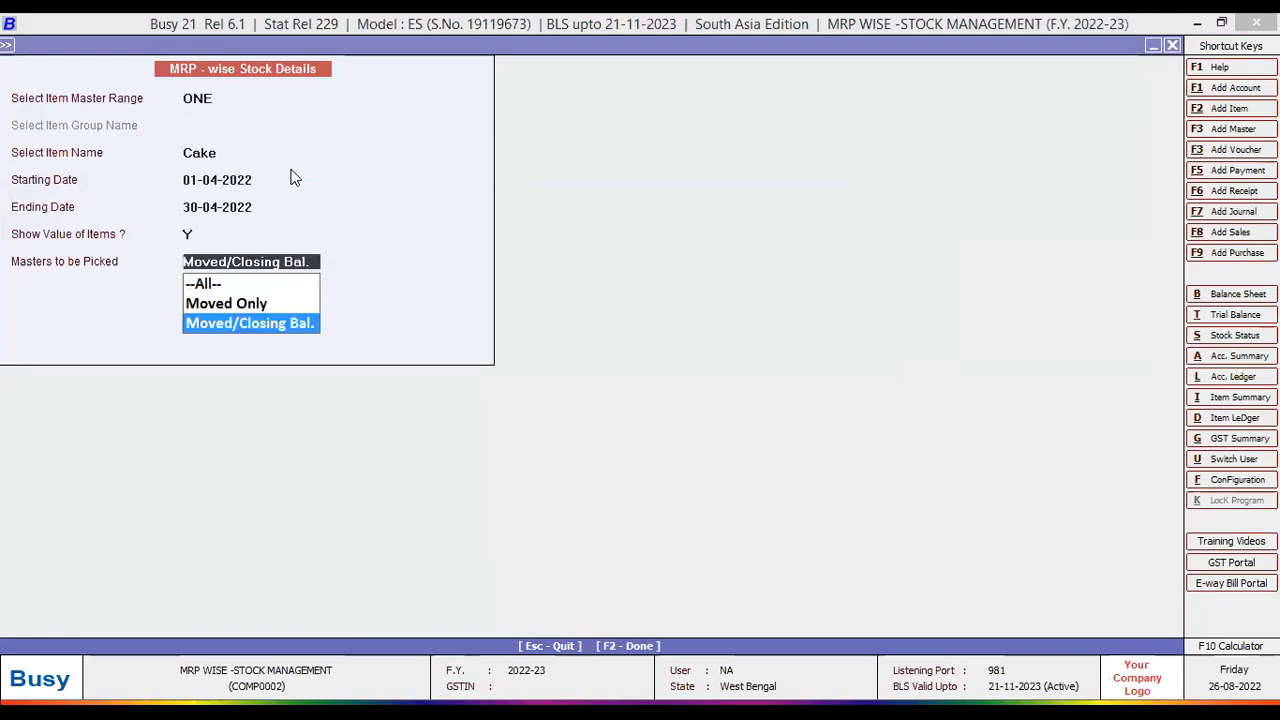
- Pick --All-- for Masters to be Picked and run the report for 01-04-2022 to 30-04-2022
key(Up)
key(Up)
key(Down)
key(Down)
key(Up)
key(Up)
key(Down)
key(Down)
key(Up)
key(Up)
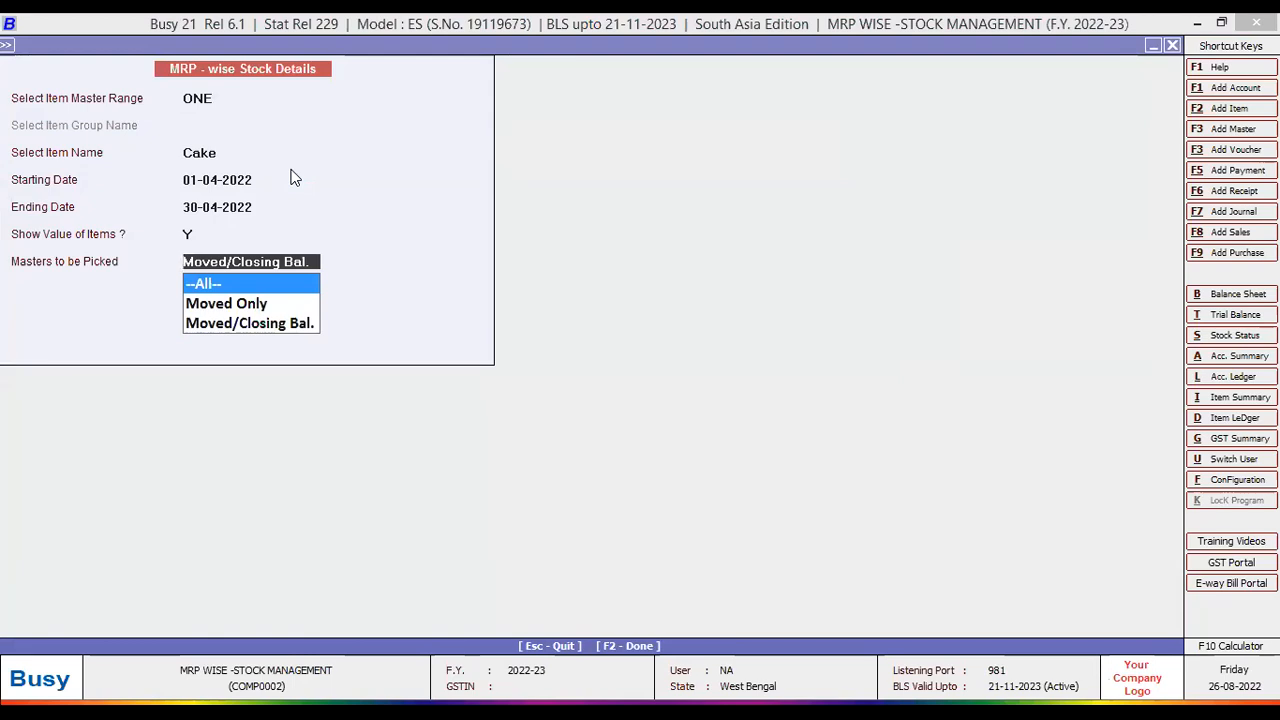
key(Down)
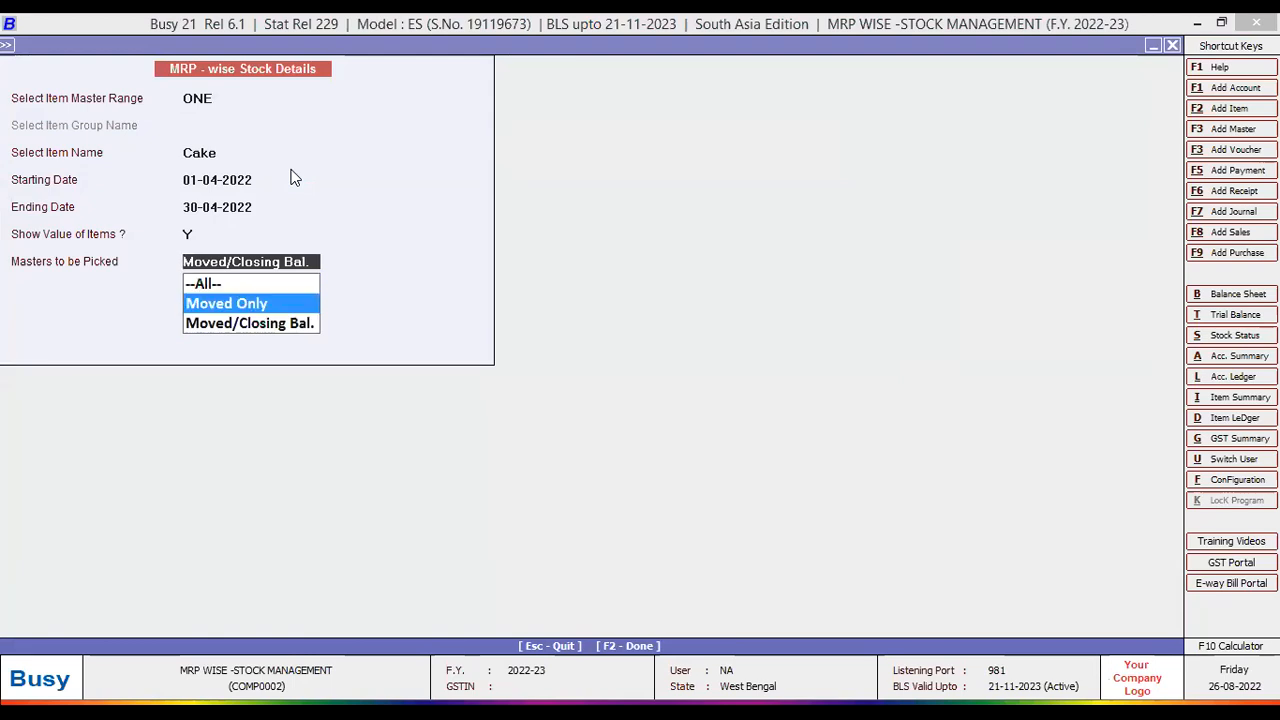
key(Down)
key(Up)
key(Up)
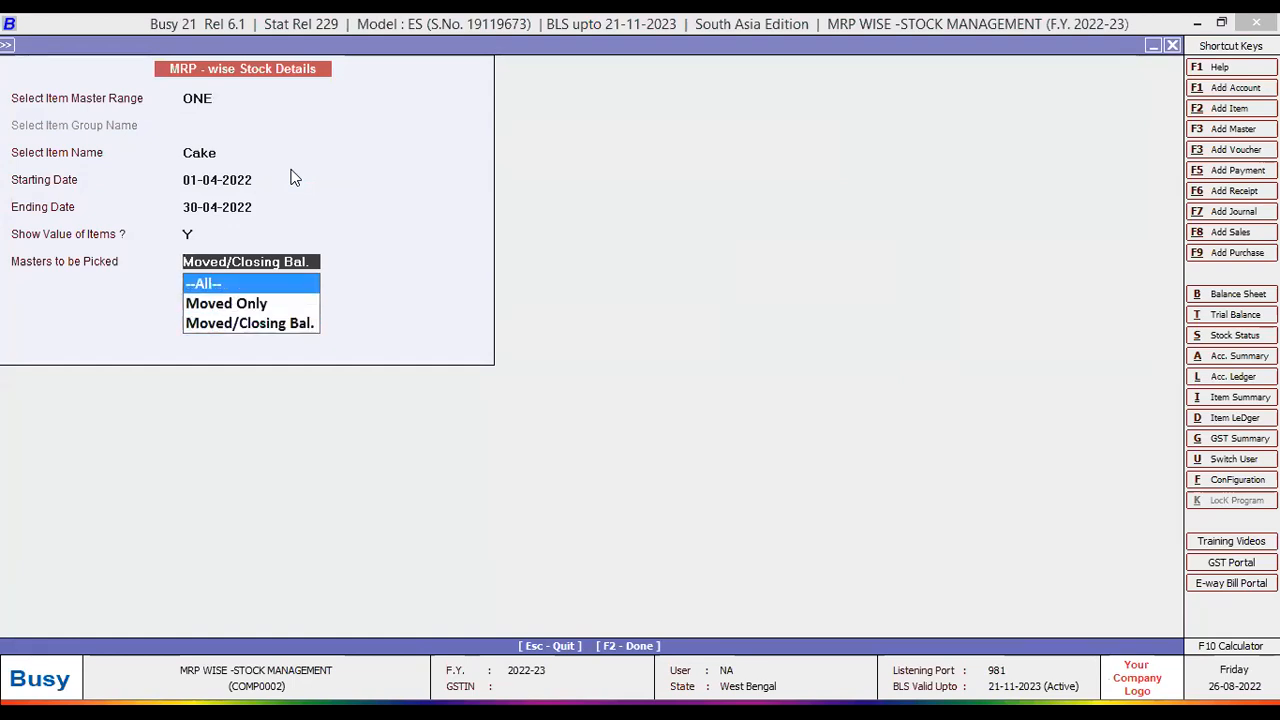
key(Down)
key(Down)
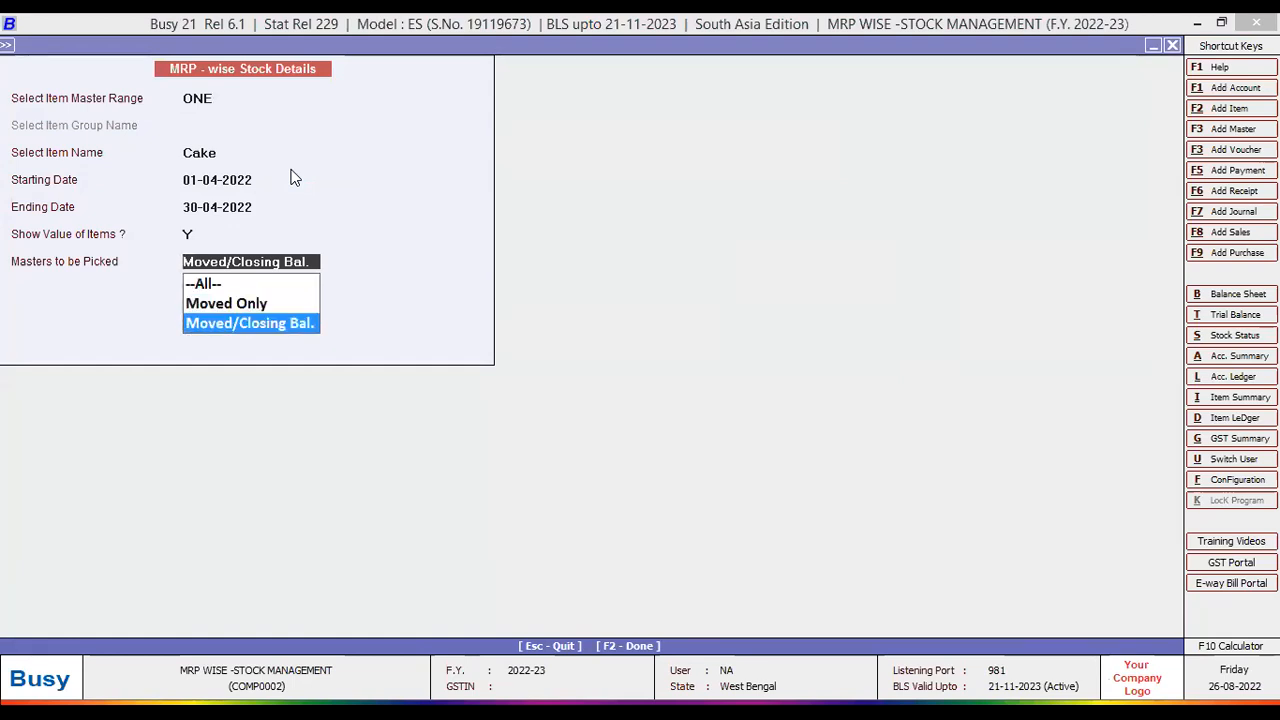
key(Up)
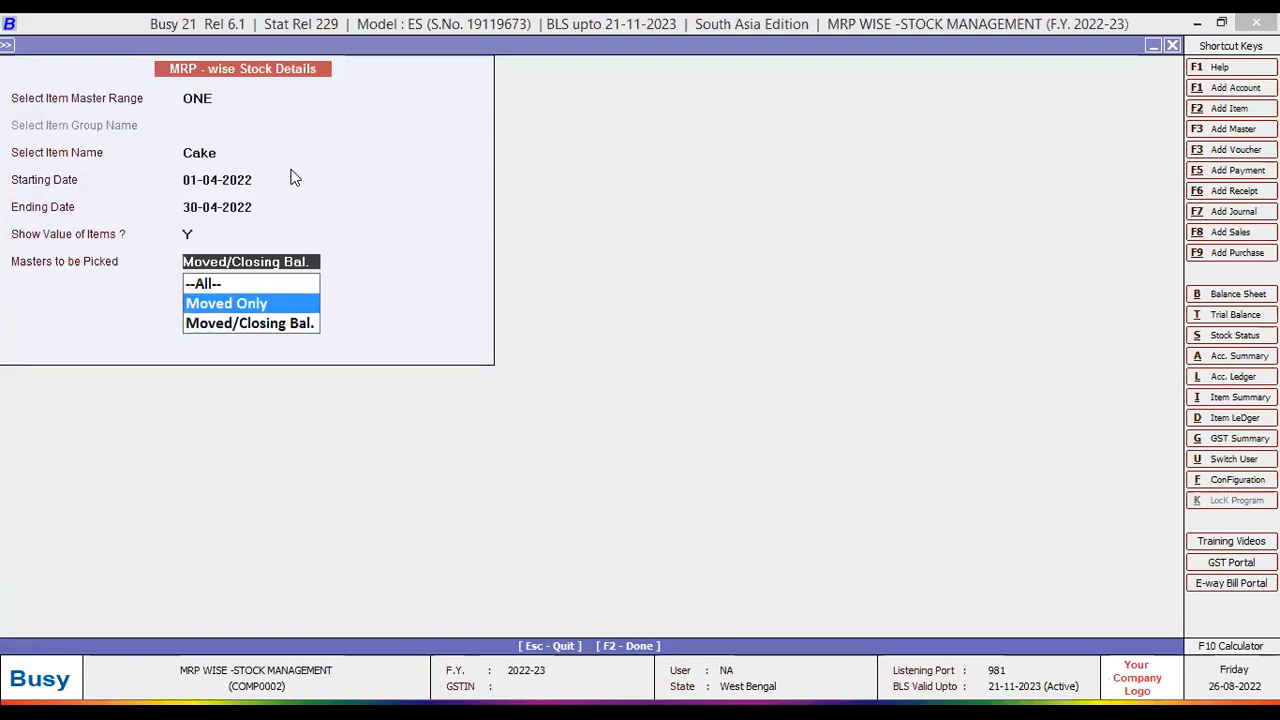
key(Up)
key(Return)
key(Return)
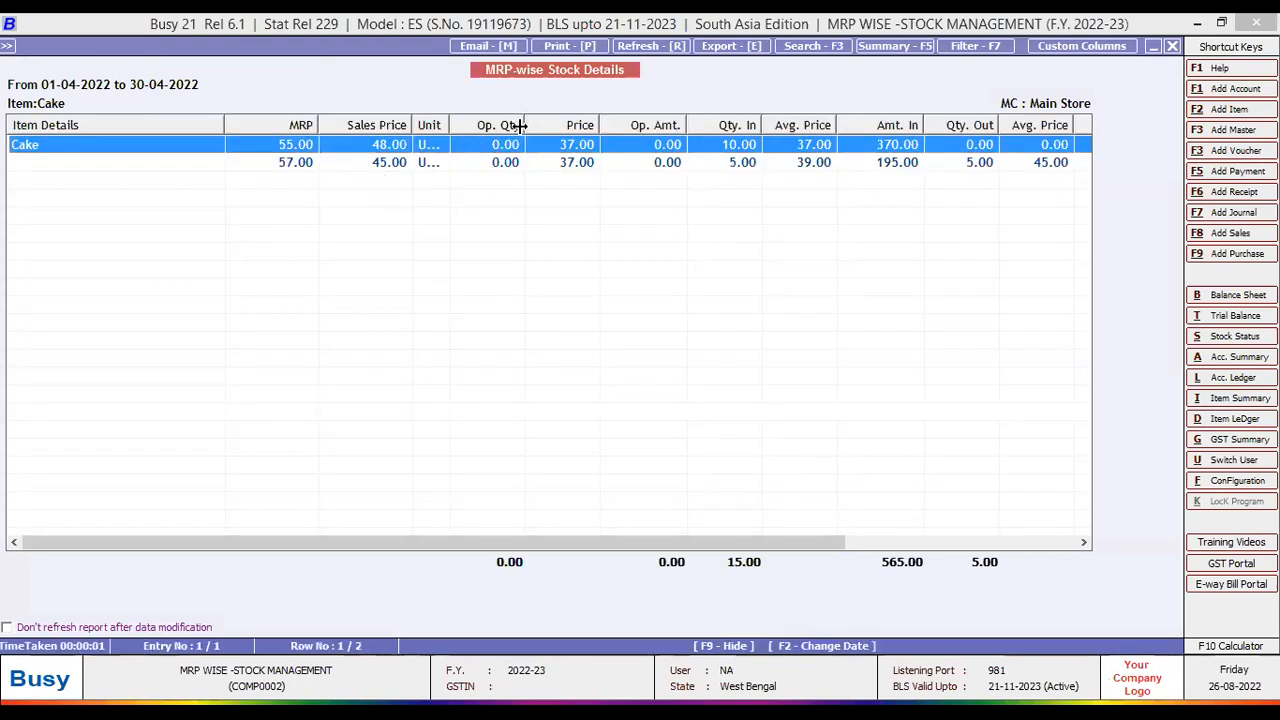
- Widen the Op. Qty column and scroll to check Amt. Out and Cl. Qty for MRP 57.00
drag(524, 130, 542, 129)
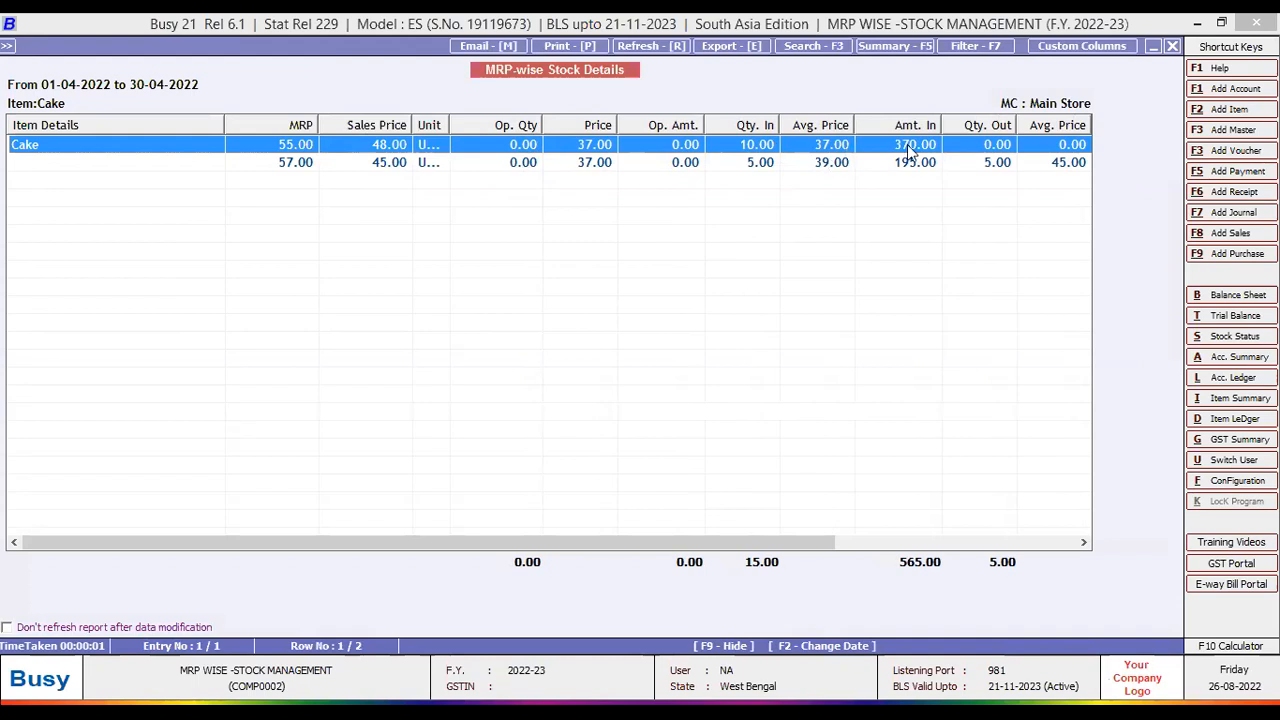
drag(643, 540, 778, 530)
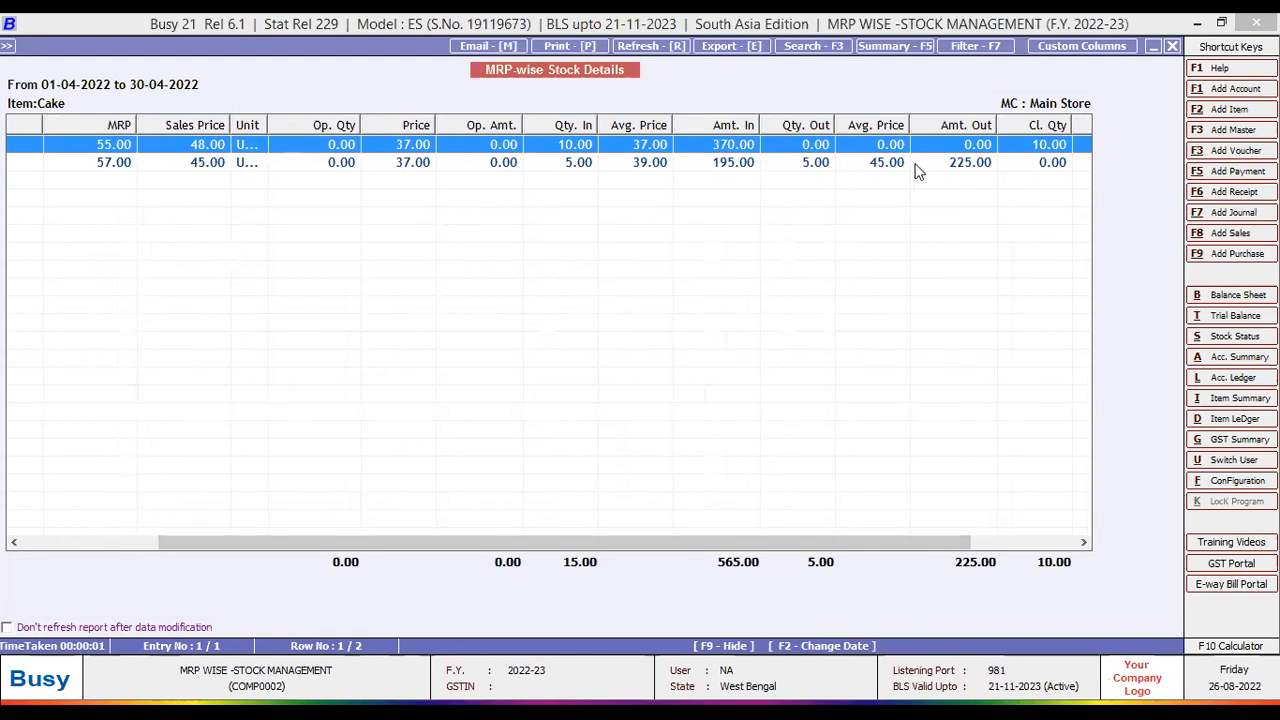
drag(461, 540, 228, 558)
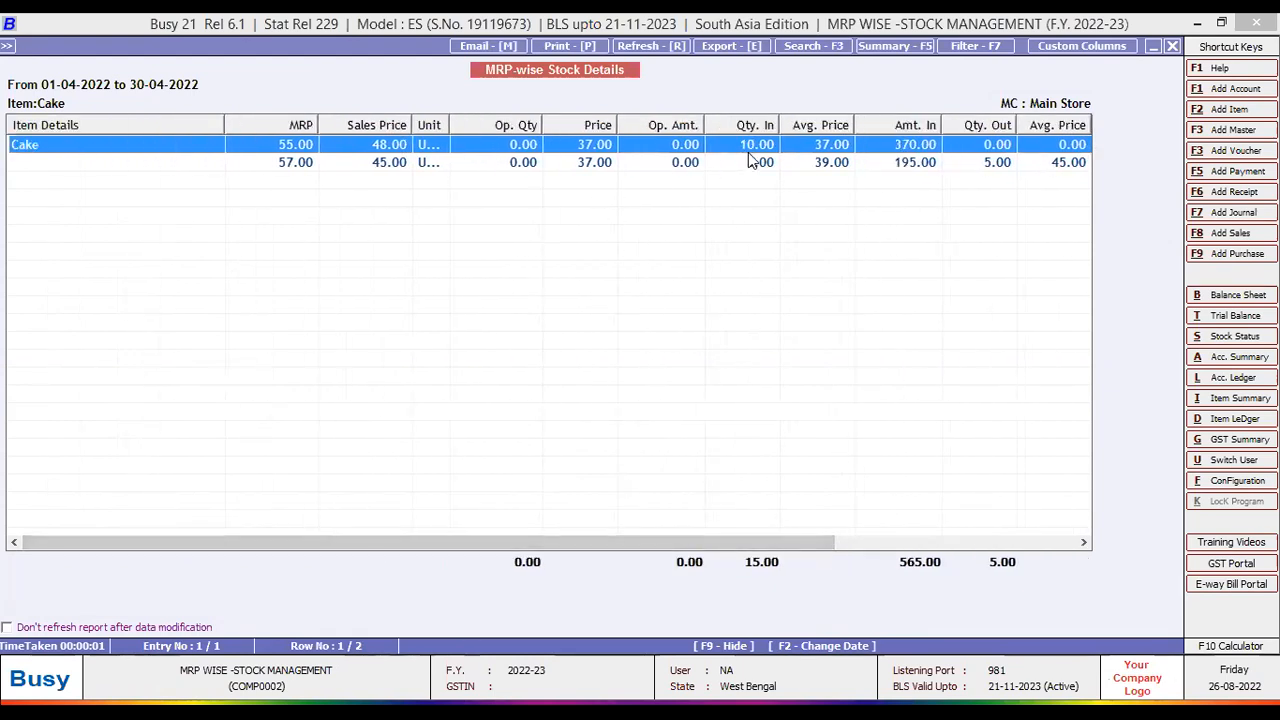
drag(701, 541, 885, 530)
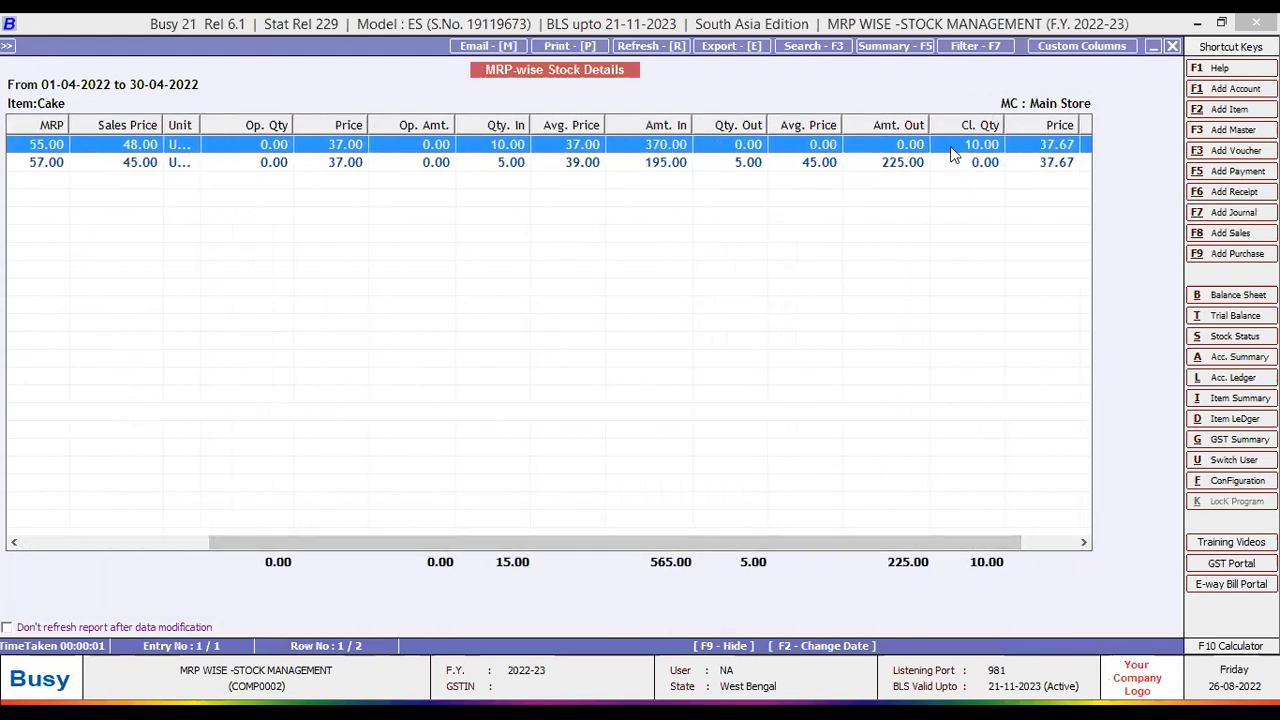
click(510, 165)
drag(369, 547, 147, 558)
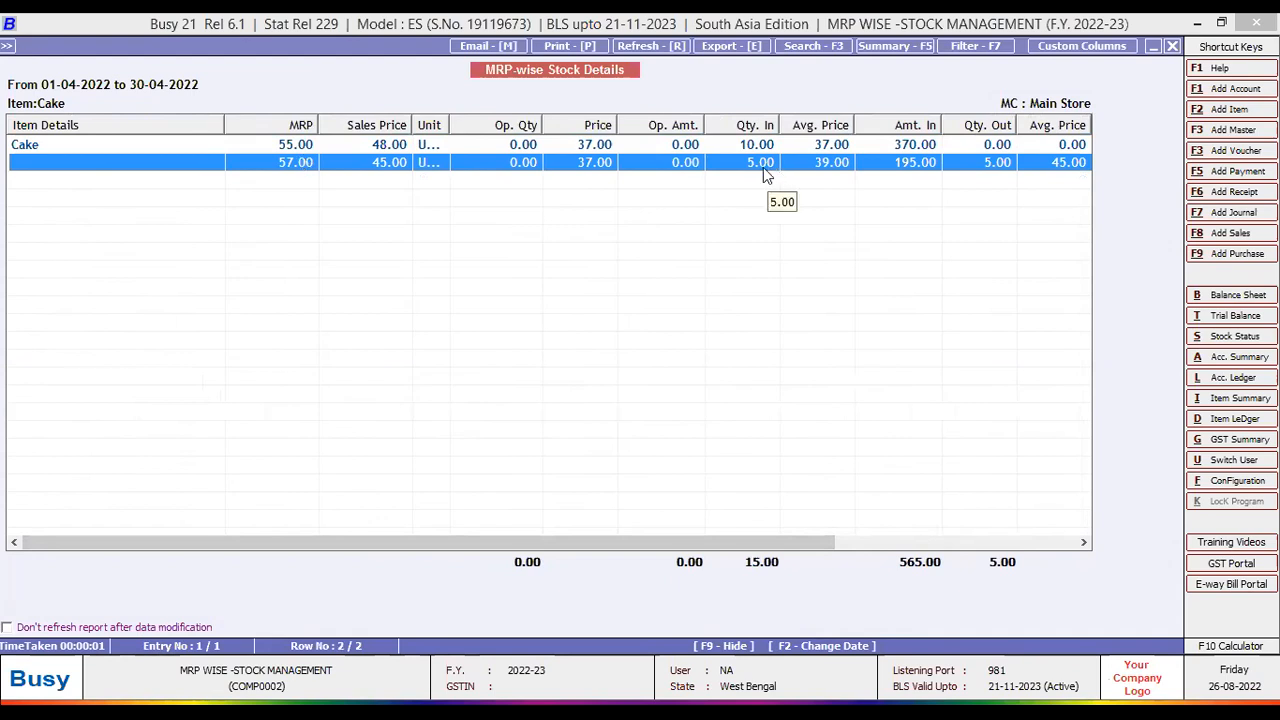
drag(700, 541, 823, 541)
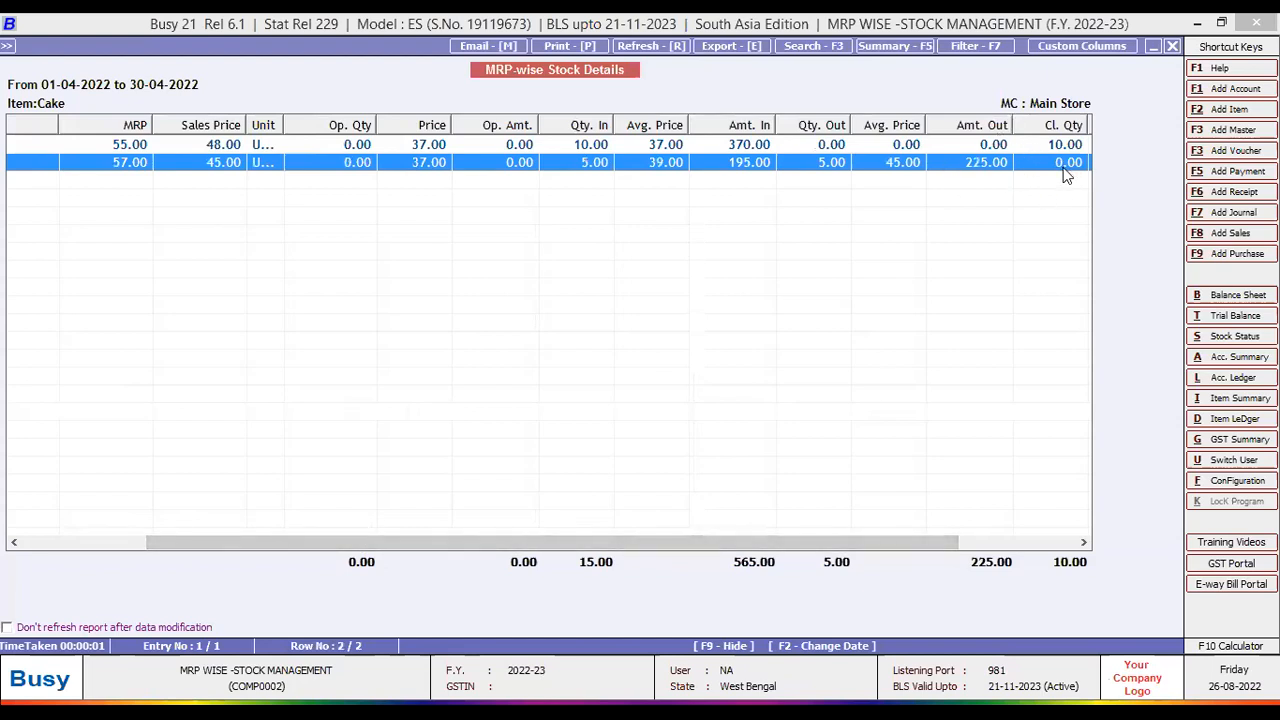
- Review the MRP 55.00 row with 10 remaining, then close the report to the reports list
click(828, 149)
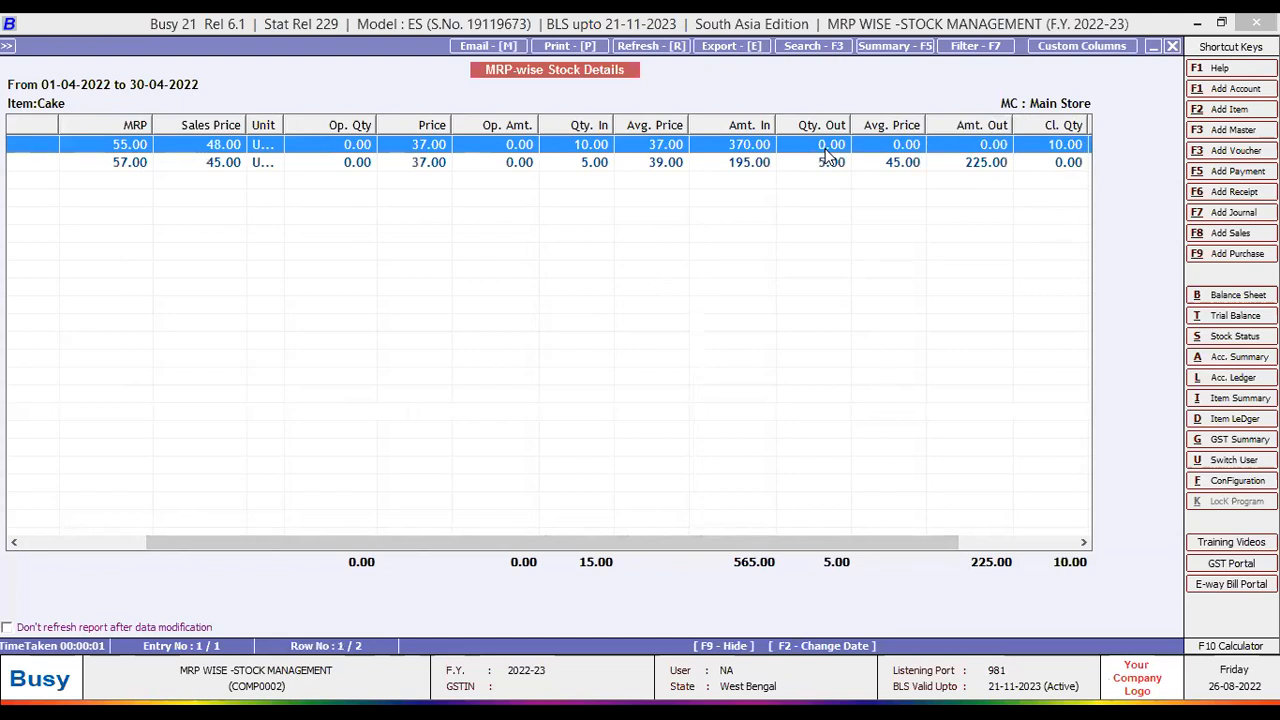
key(Down)
key(Up)
key(Escape)
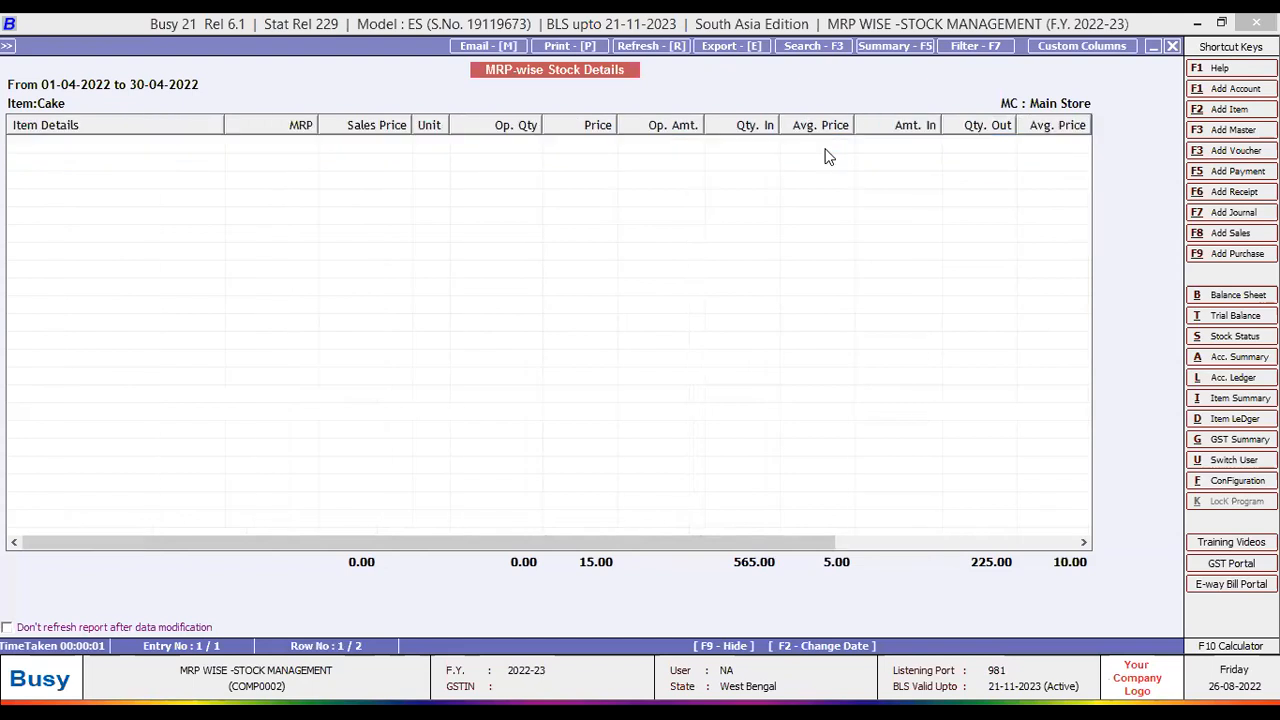
key(Escape)
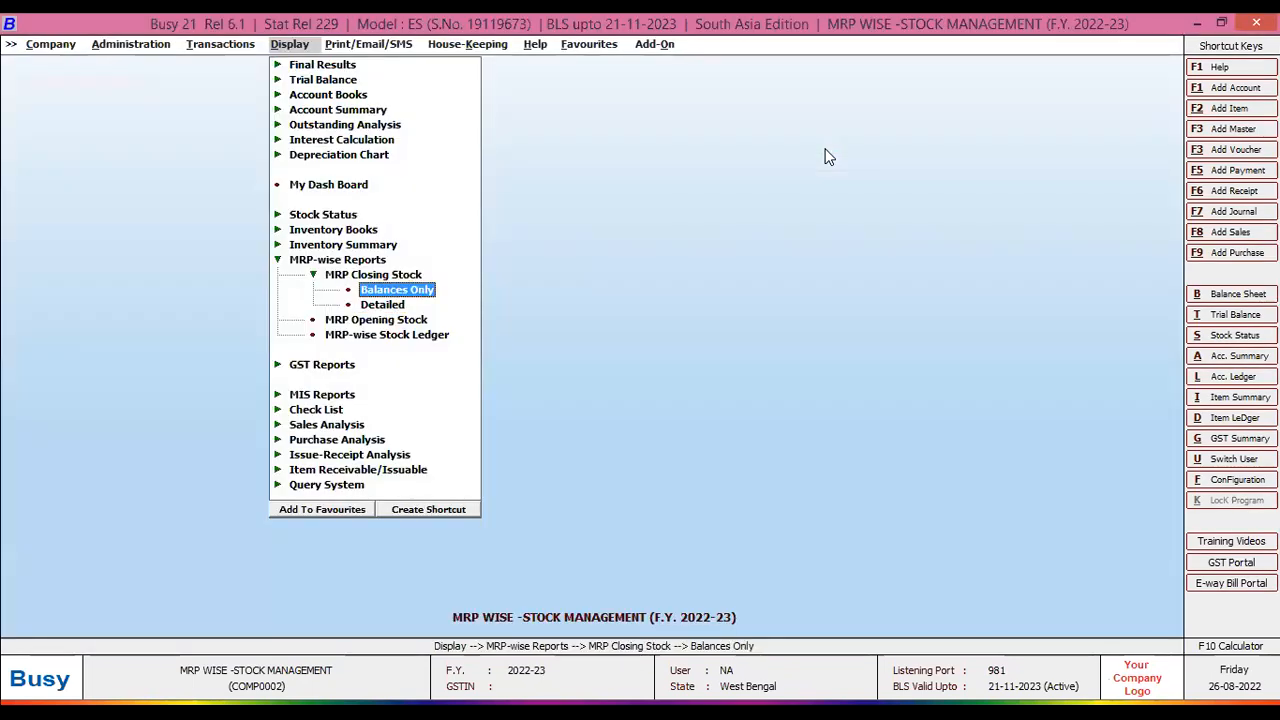
- Go to Administration > Masters > Item > Modify and open Cake's item master
key(Down)
key(Down)
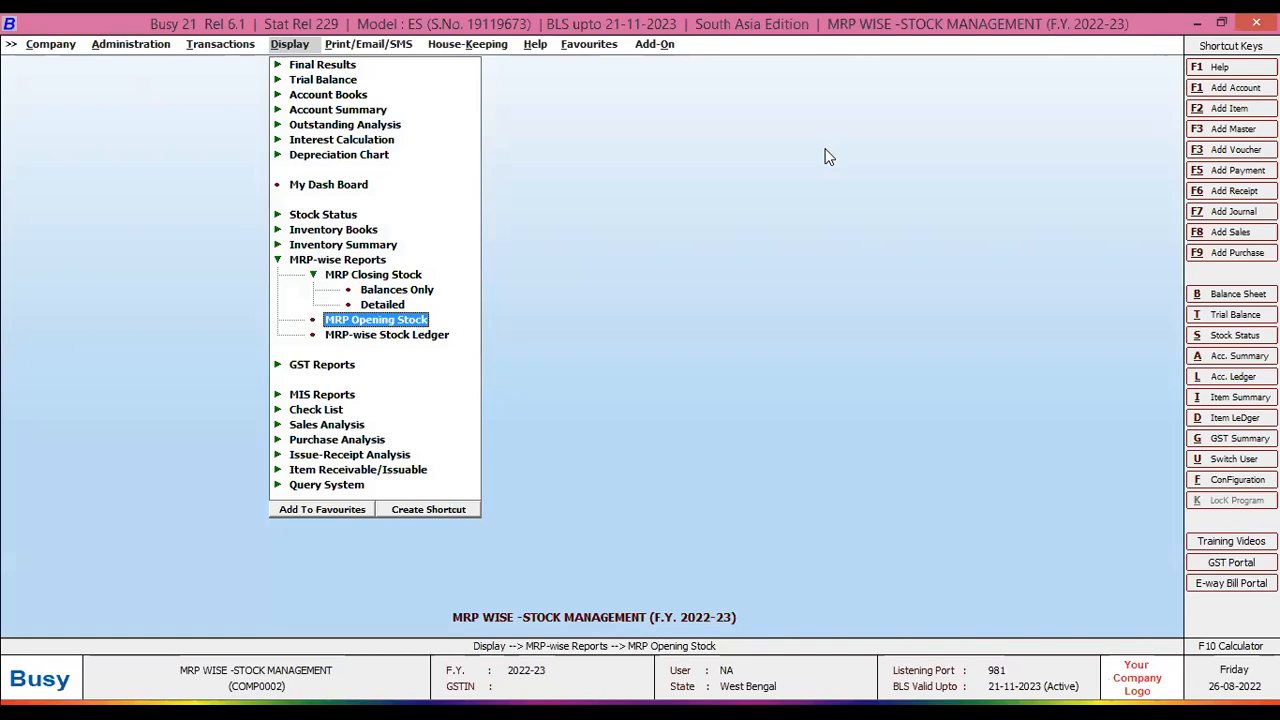
key(Down)
key(Down)
key(Left)
key(Left)
key(Right)
key(Down)
key(Down)
key(Down)
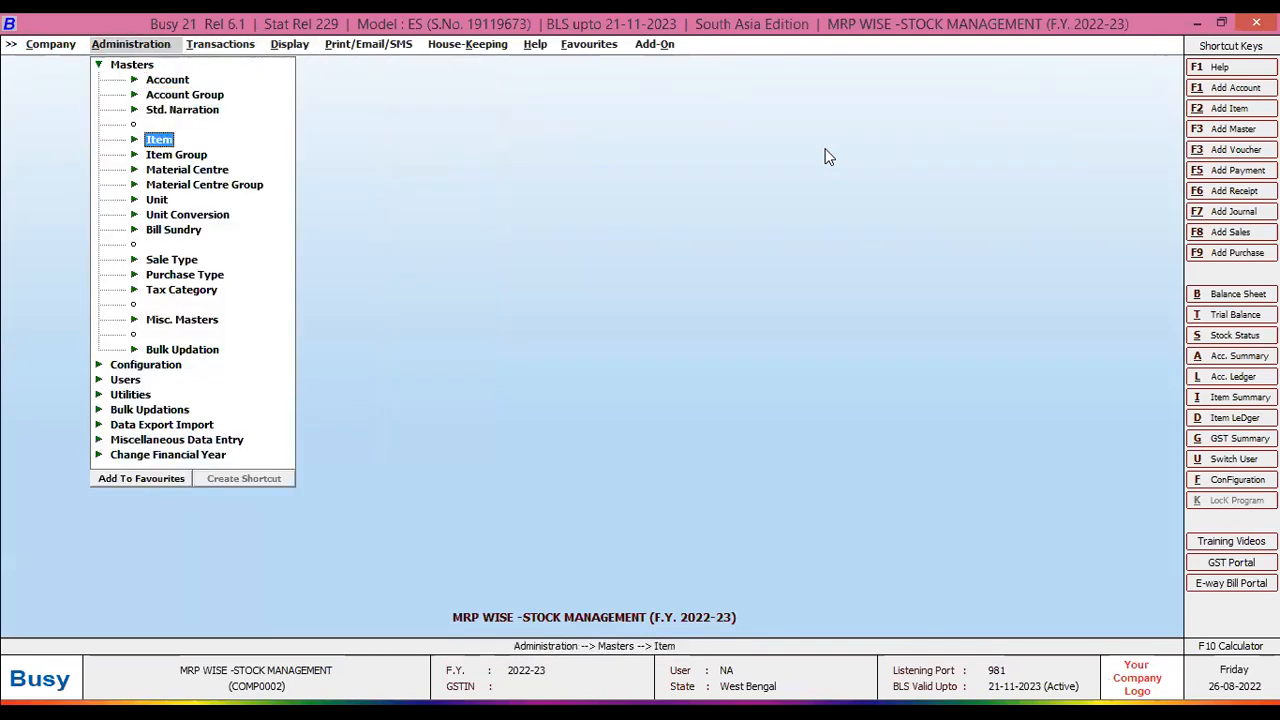
key(Right)
key(Down)
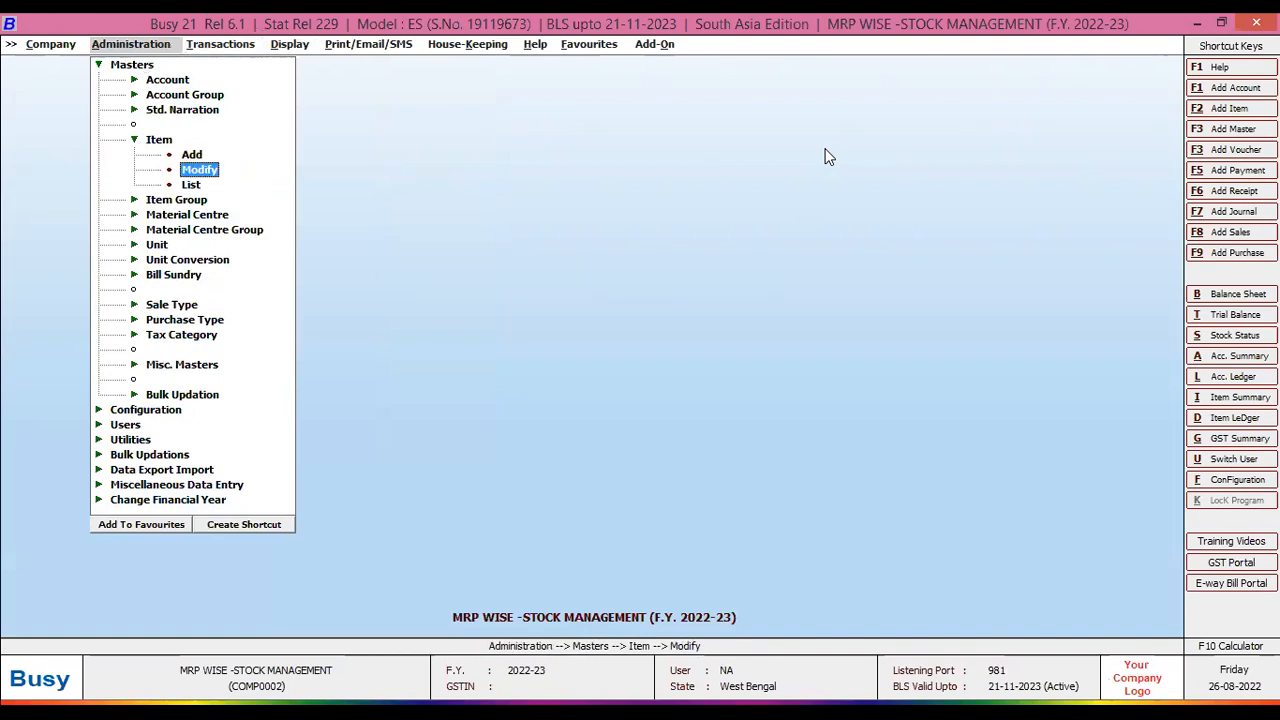
key(Return)
key(Return)
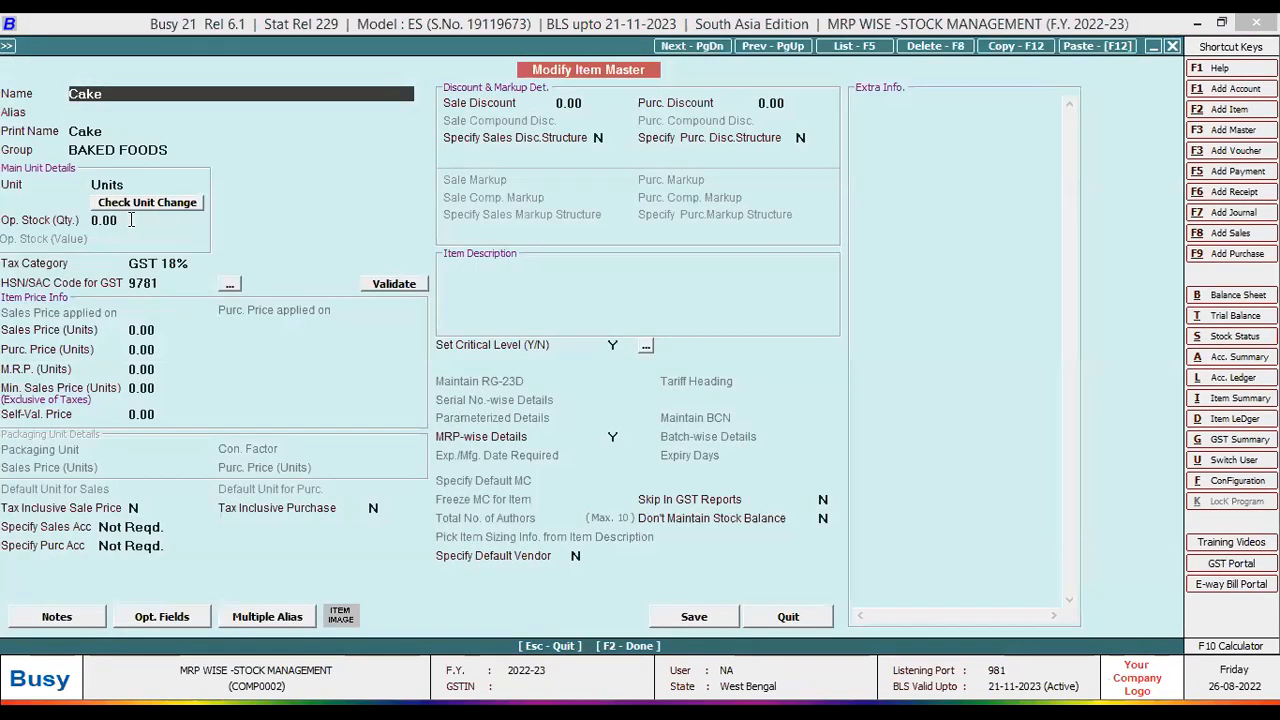
- Set Cake's opening stock quantity to 10 and bring up the MRP-wise opening stock grid
drag(130, 220, 68, 222)
text(10)
key(Return)
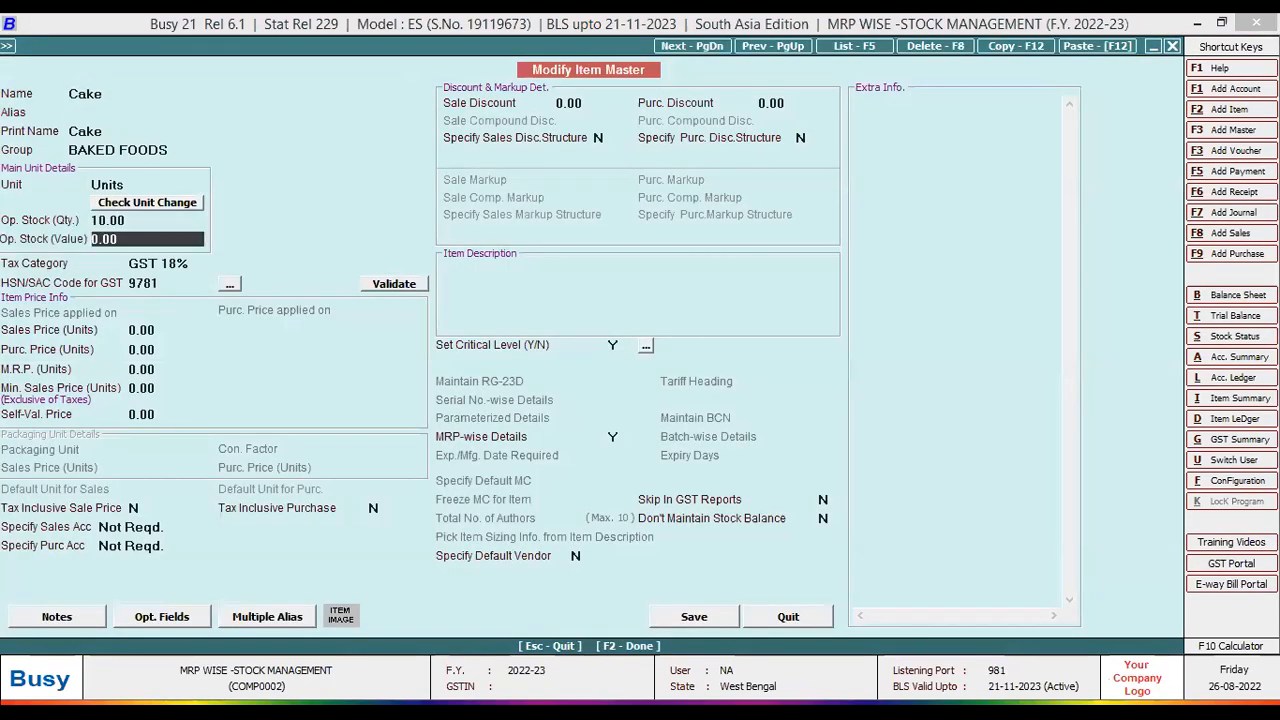
click(690, 617)
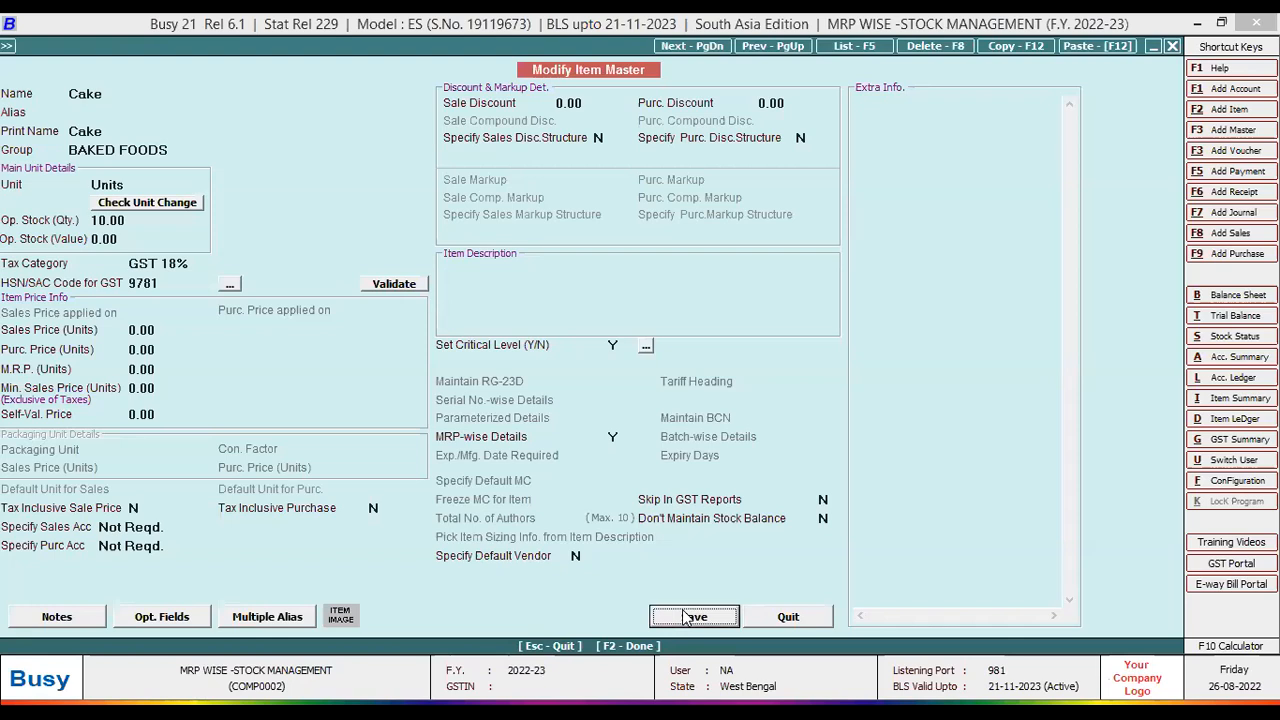
key(Return)
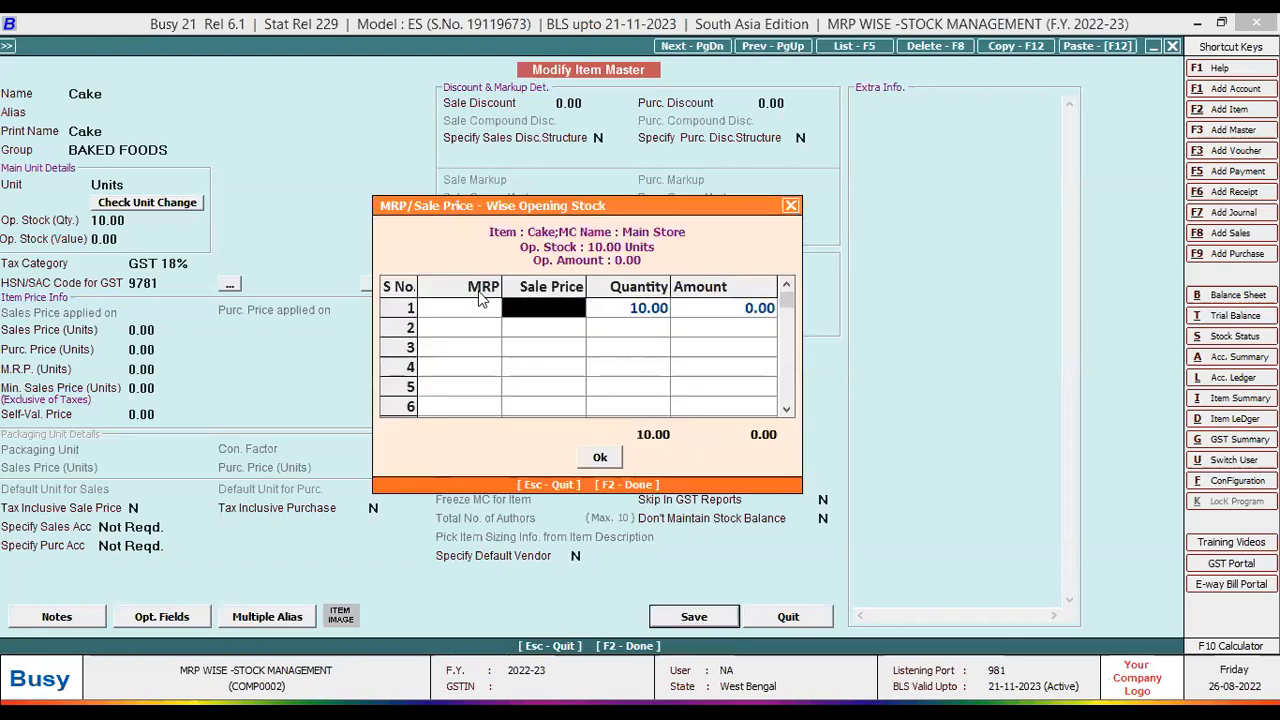
- Enter the first grid row: MRP 55, sale price 48, quantity 5
key(Left)
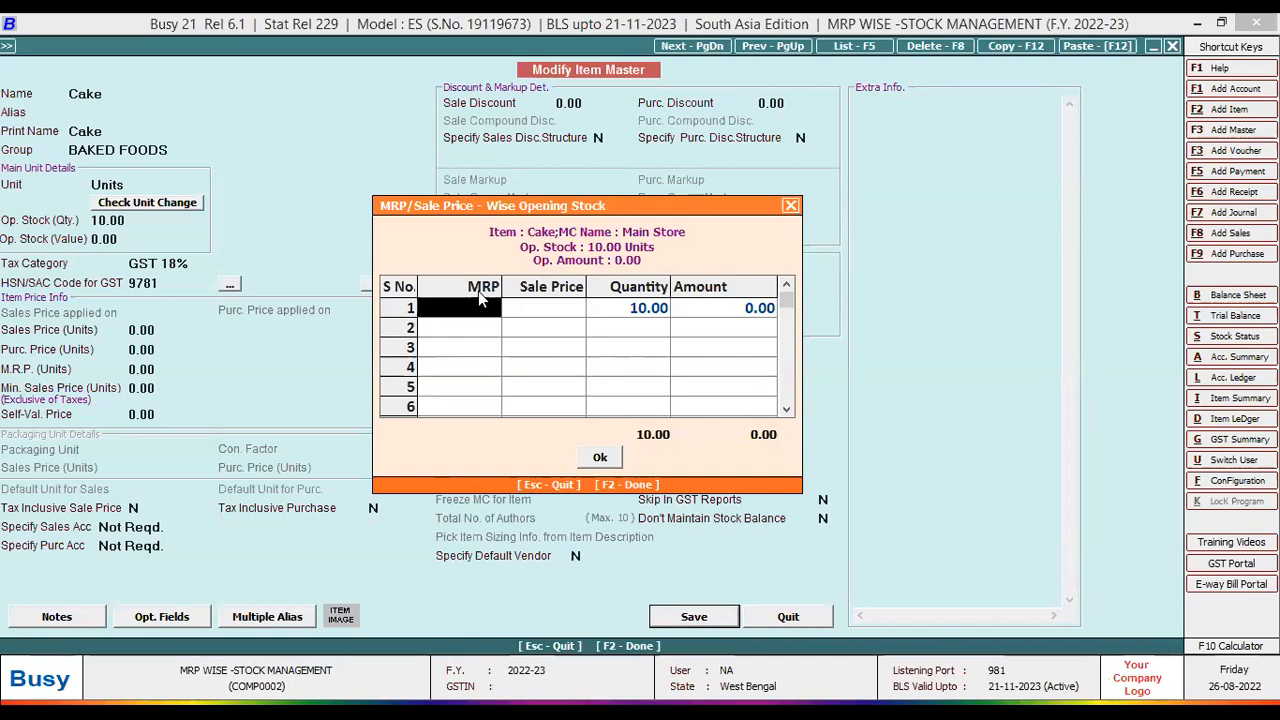
text(55)
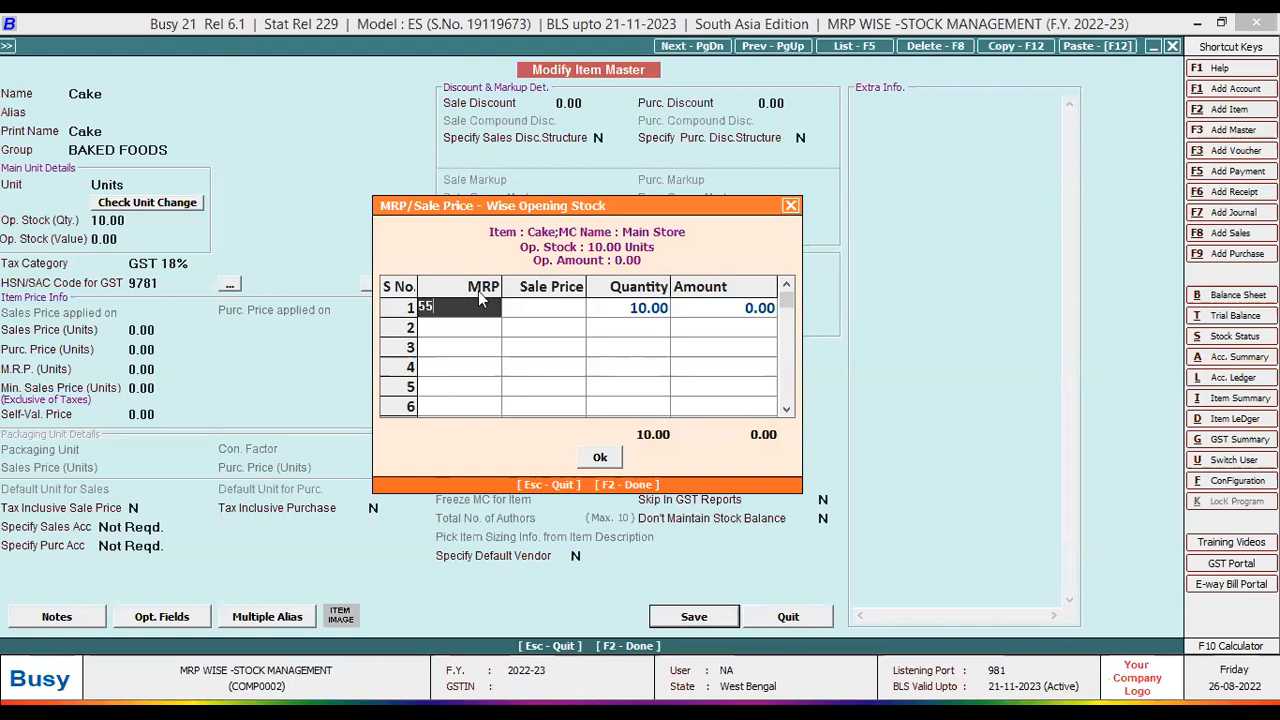
key(Return)
key(Return)
key(Left)
text(48)
key(Return)
text(5)
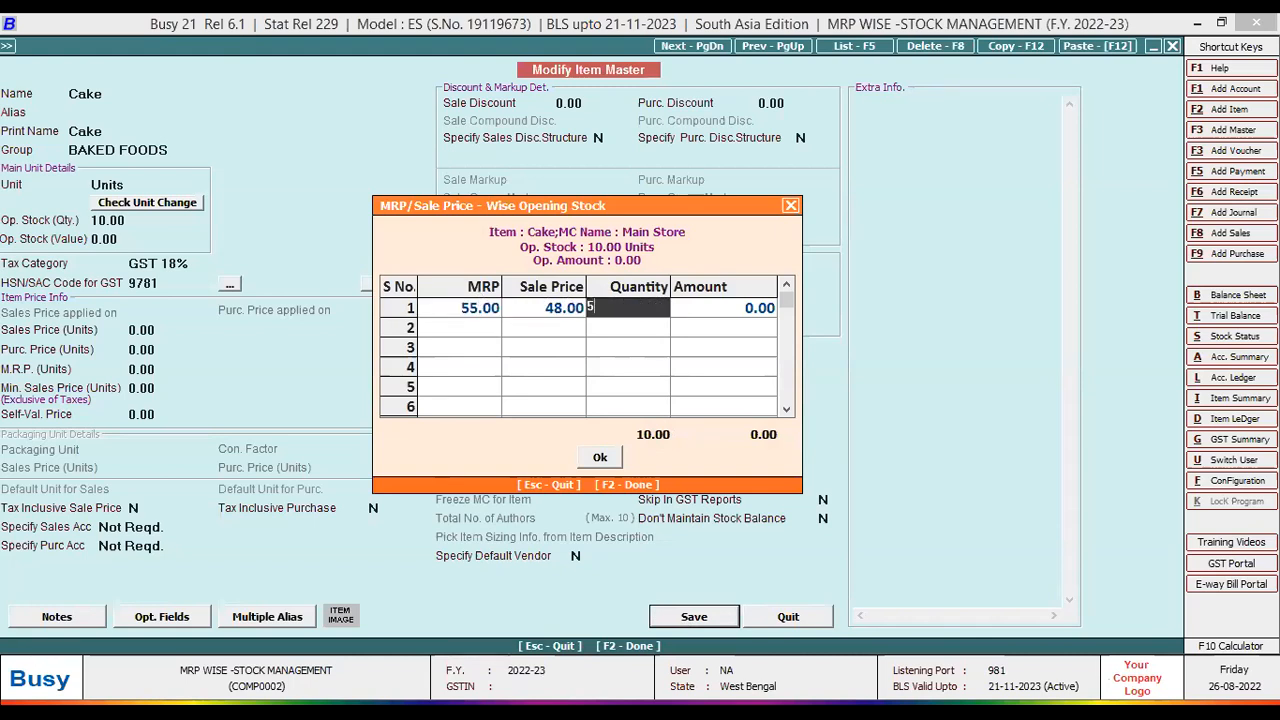
key(Return)
- Enter the second row at MRP 57 with sale price 45, confirm the grid, and exit to the main menu
text(57)
key(Return)
text(45)
key(Return)
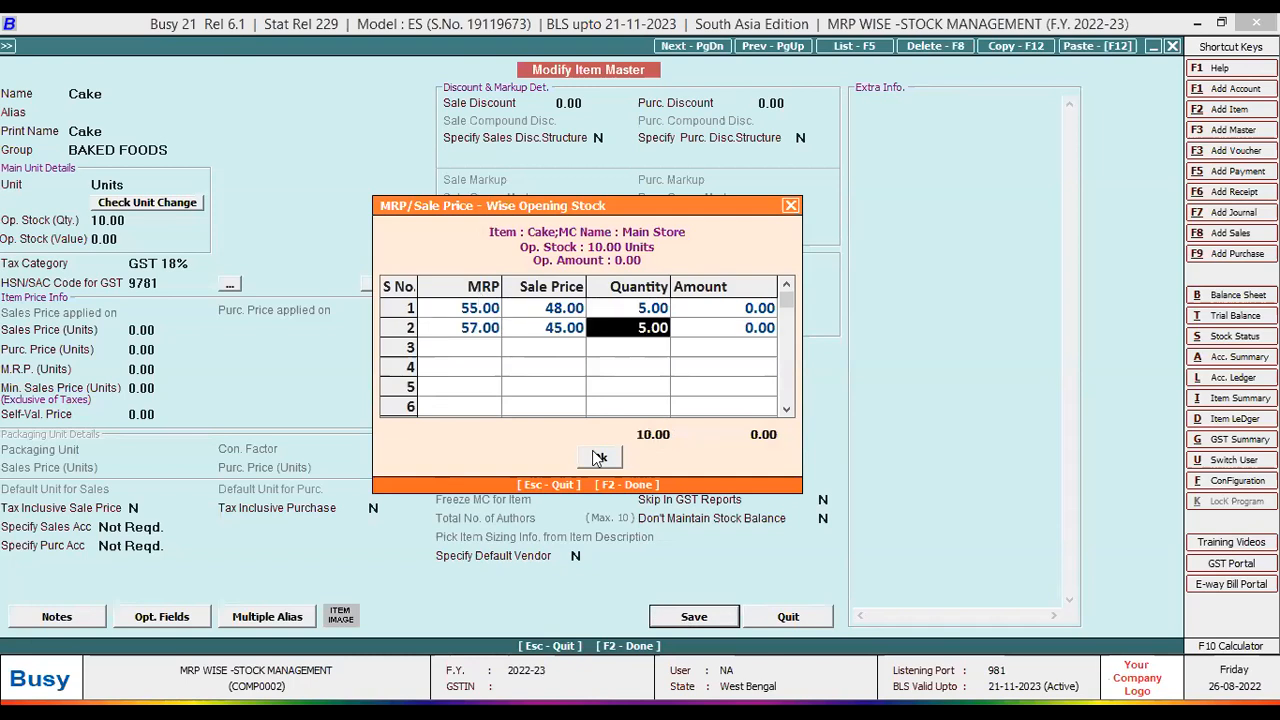
key(Return)
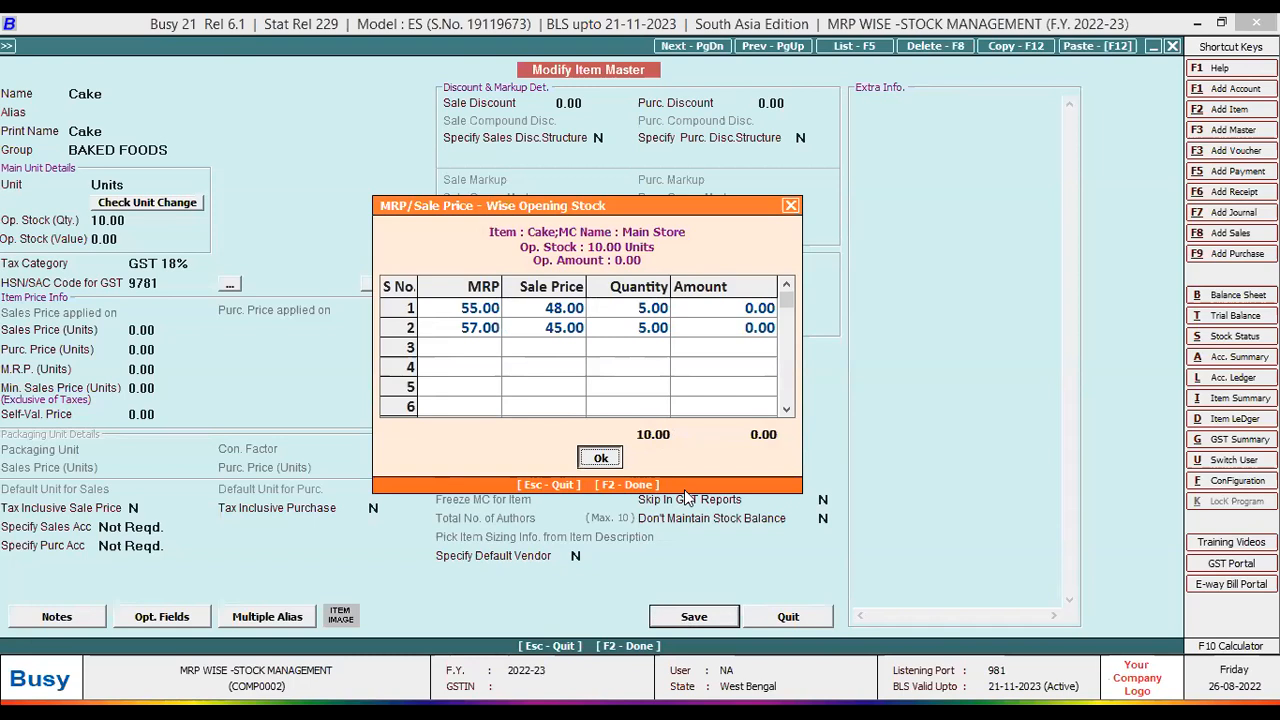
key(Return)
key(Escape)
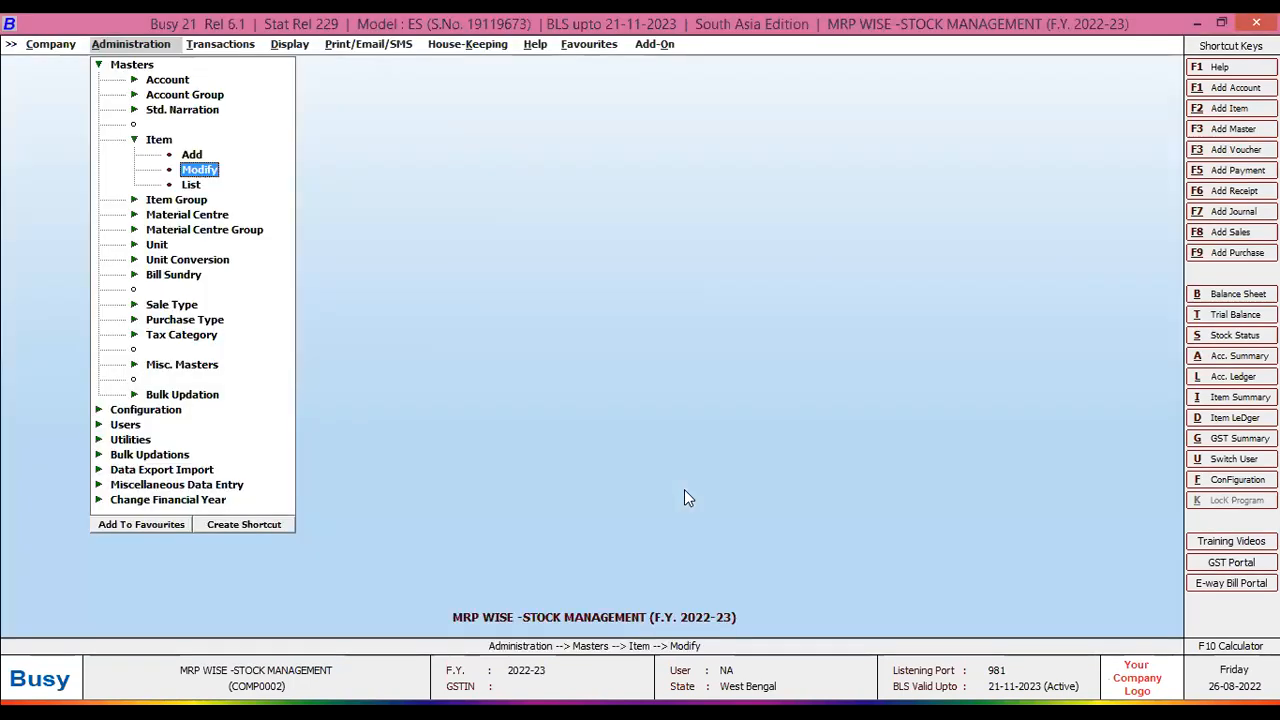
- Run MRP Opening Stock for all items with Show Zero Stock and Show Value set to Y
key(Right)
key(Right)
key(Up)
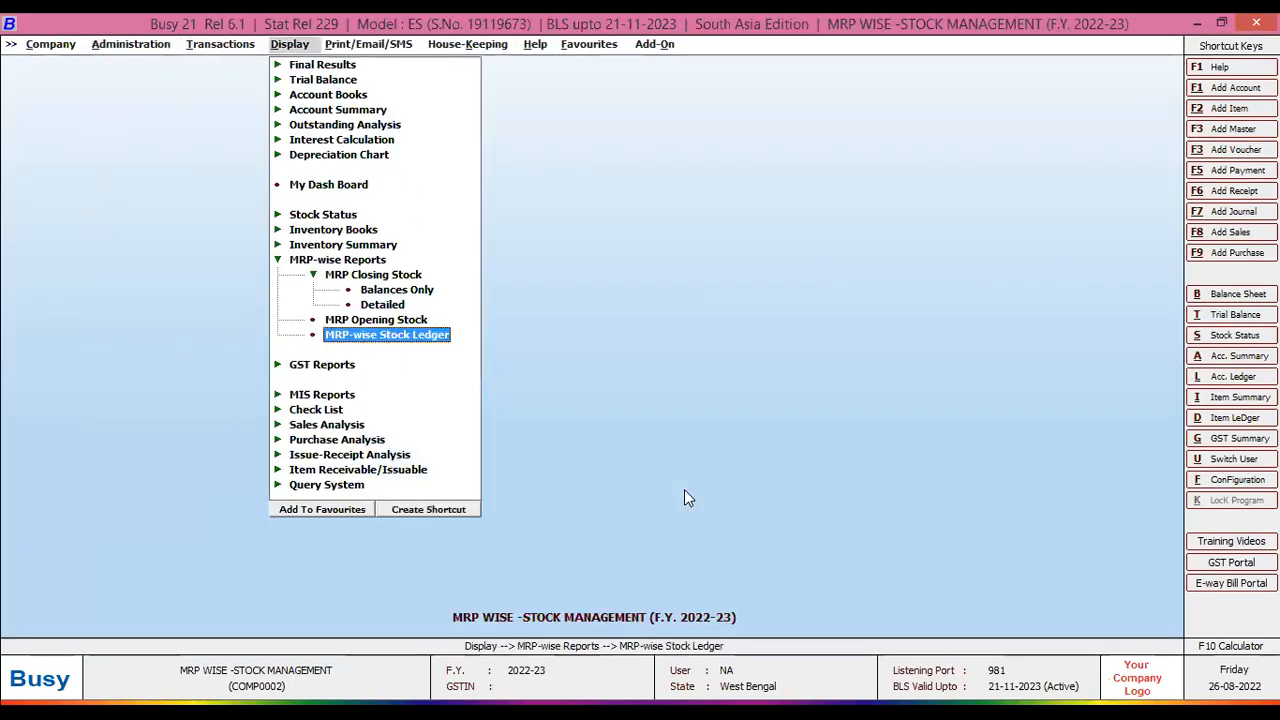
key(Up)
key(Up)
key(Down)
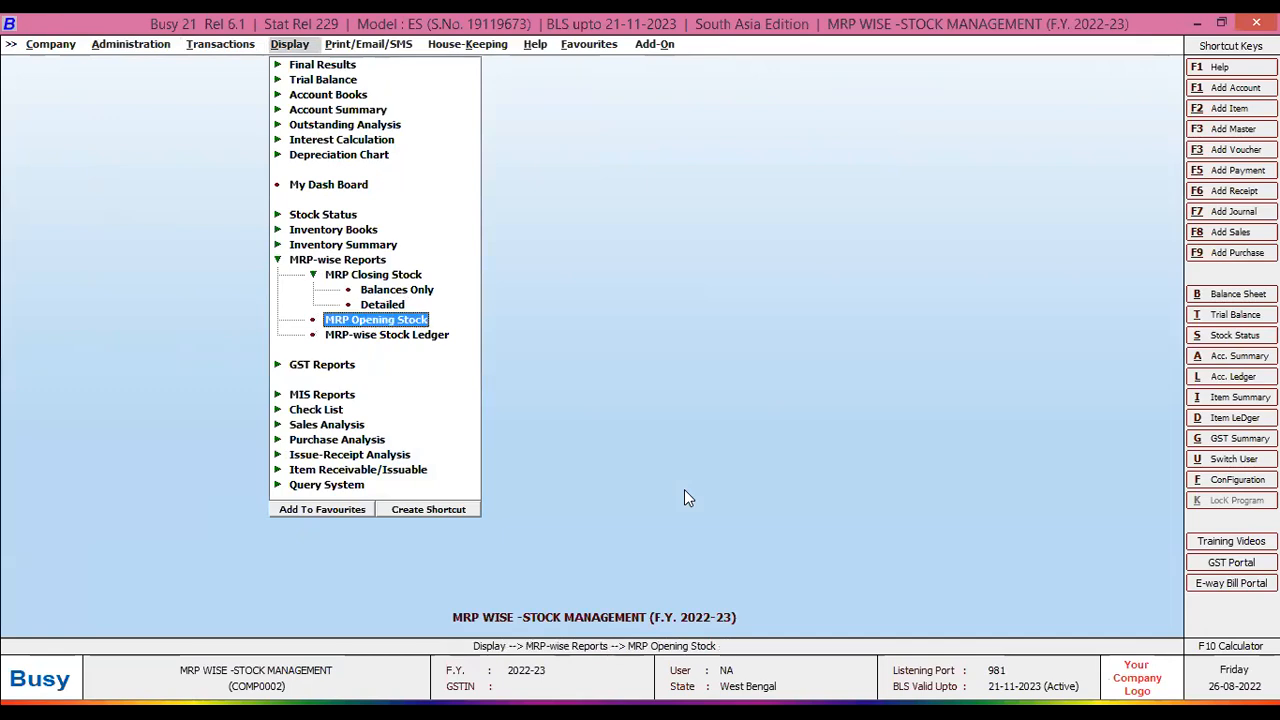
key(Return)
key(Return)
text(y)
key(Return)
text(y)
key(Return)
key(Return)
key(F2)
- Review the MRP 55 and 57 rows with their Avg. Price and Amount, then close the report
key(Down)
key(Up)
key(Right)
key(Right)
key(Right)
key(Right)
key(Right)
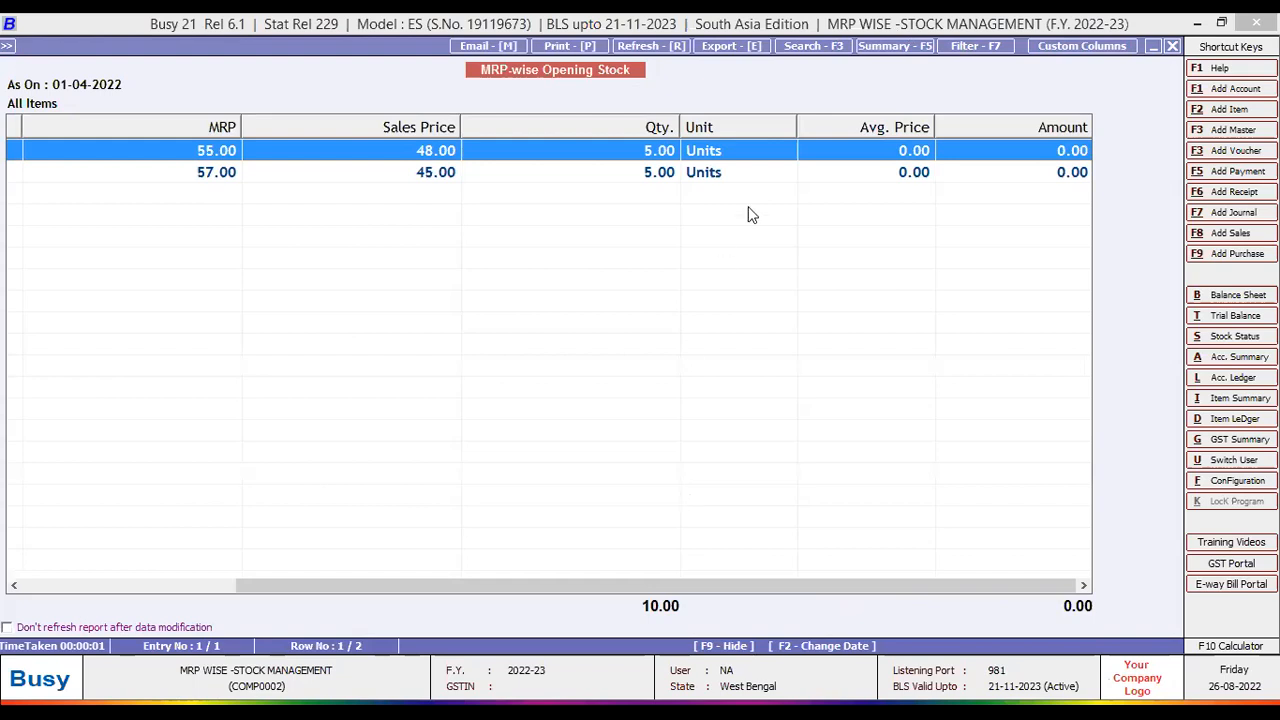
click(218, 178)
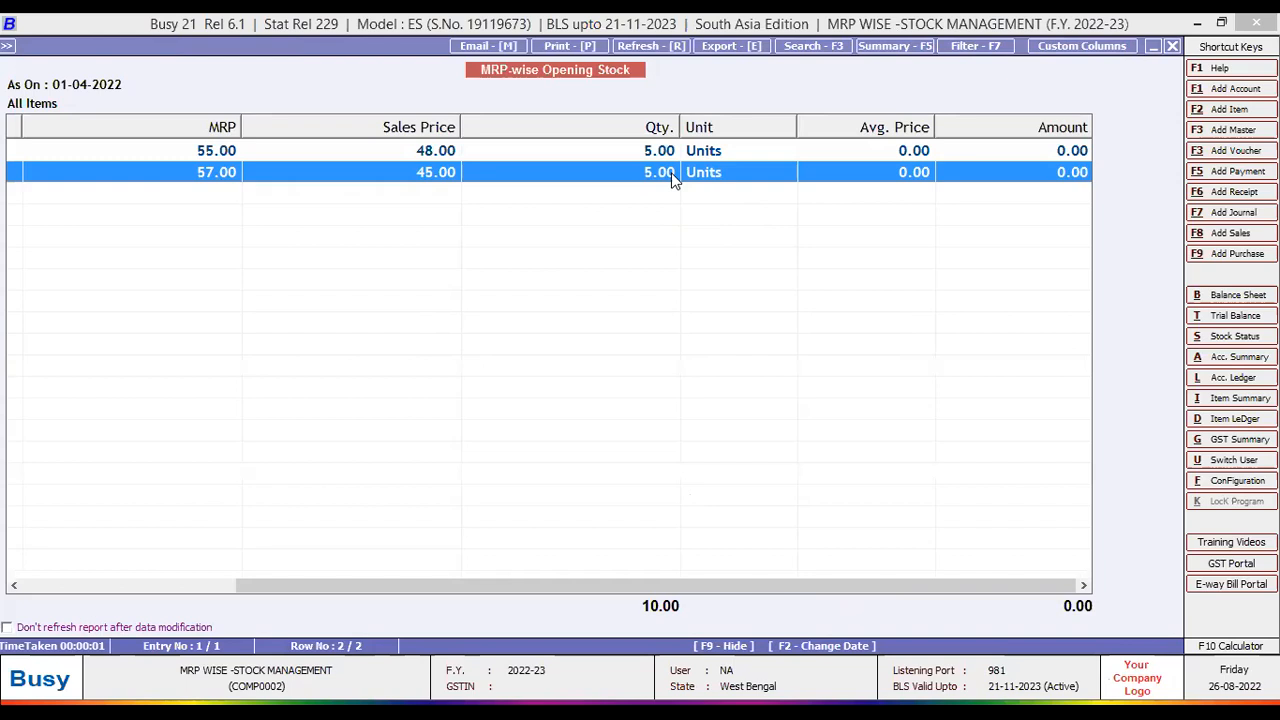
key(Escape)
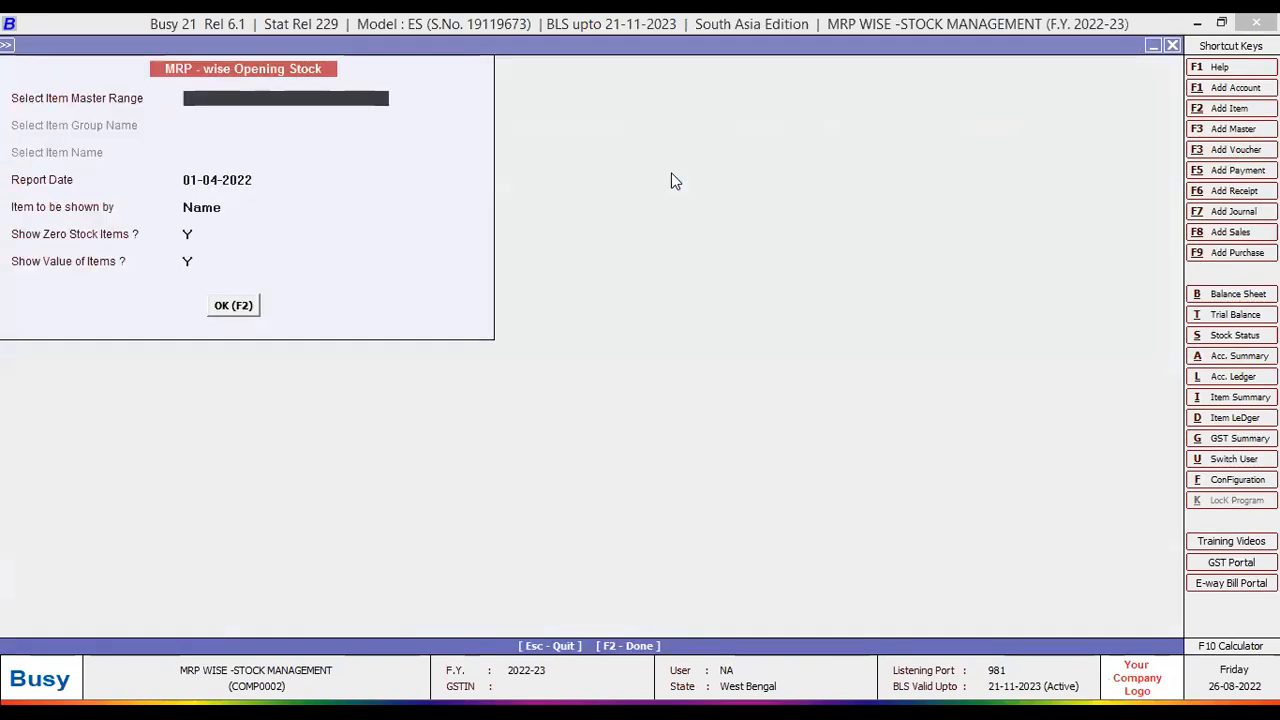
- Navigate to Administration > Data Export Import > Import Opening References from Excel > Import MRP-wise Stock Details
key(Escape)
key(Escape)
key(Left)
key(Left)
key(Escape)
key(Escape)
key(Down)
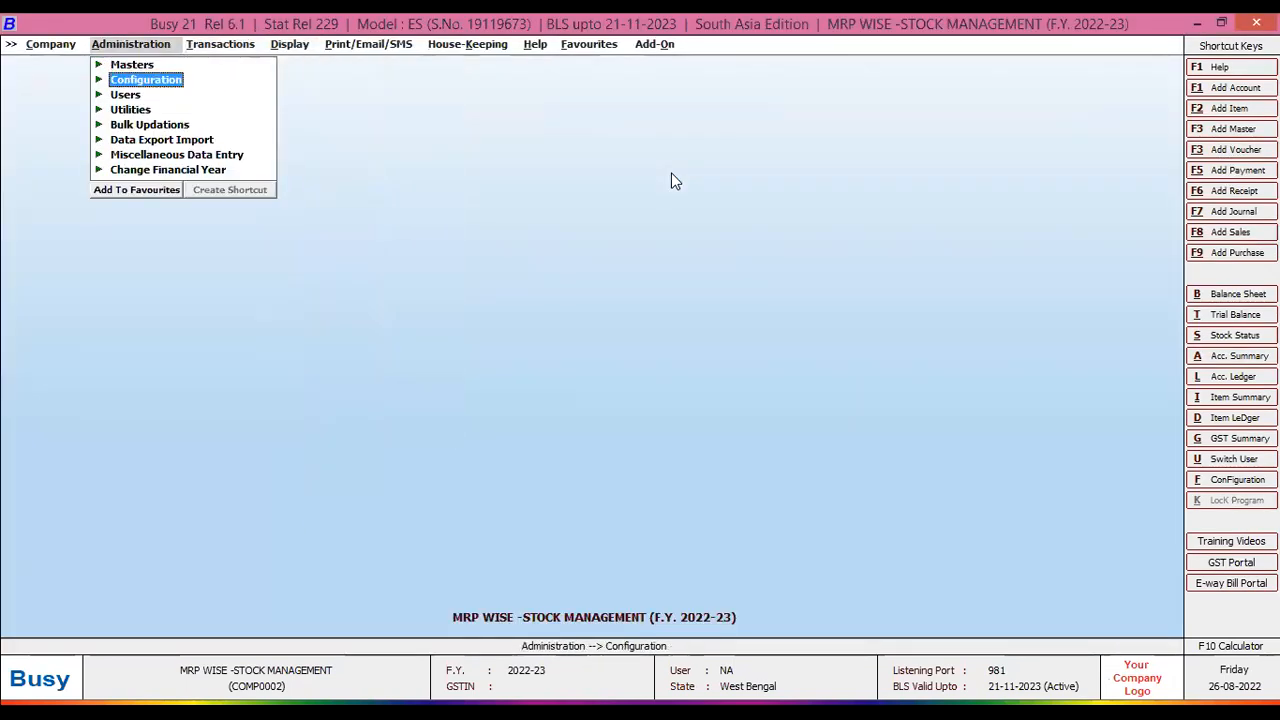
key(Down)
key(Down)
key(Down)
key(Down)
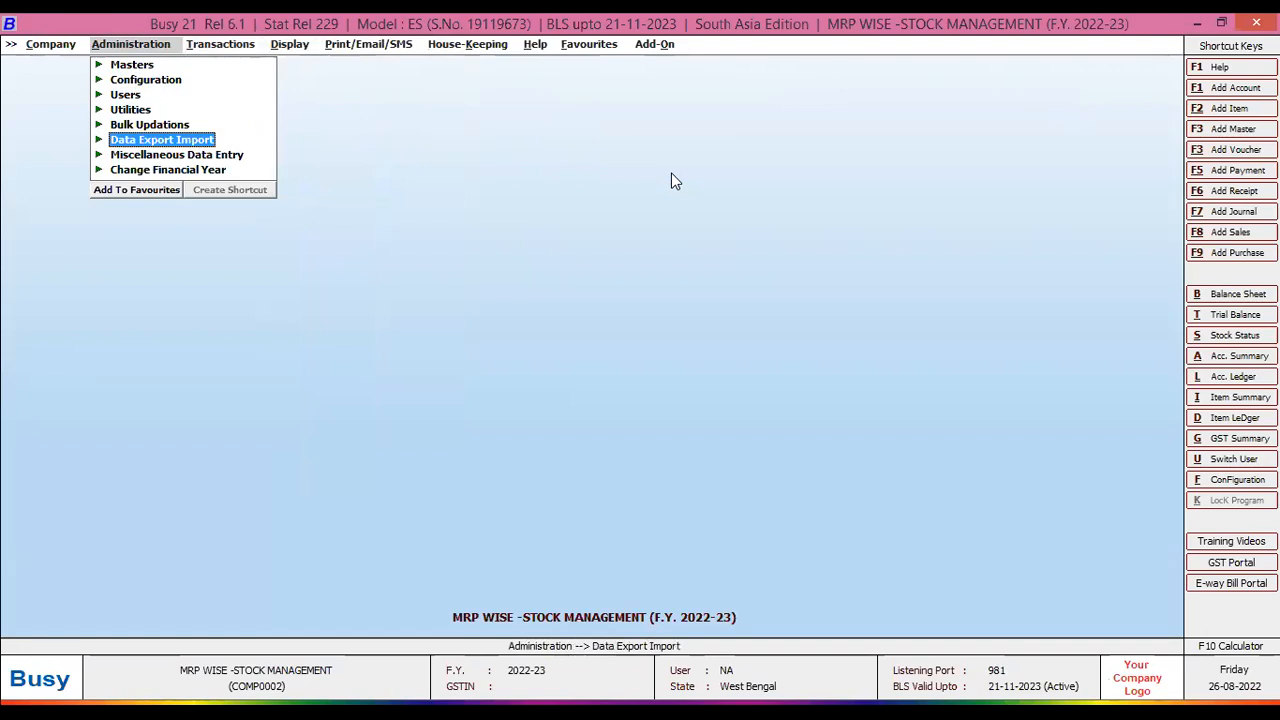
key(Return)
key(Down)
key(Down)
key(Down)
key(Down)
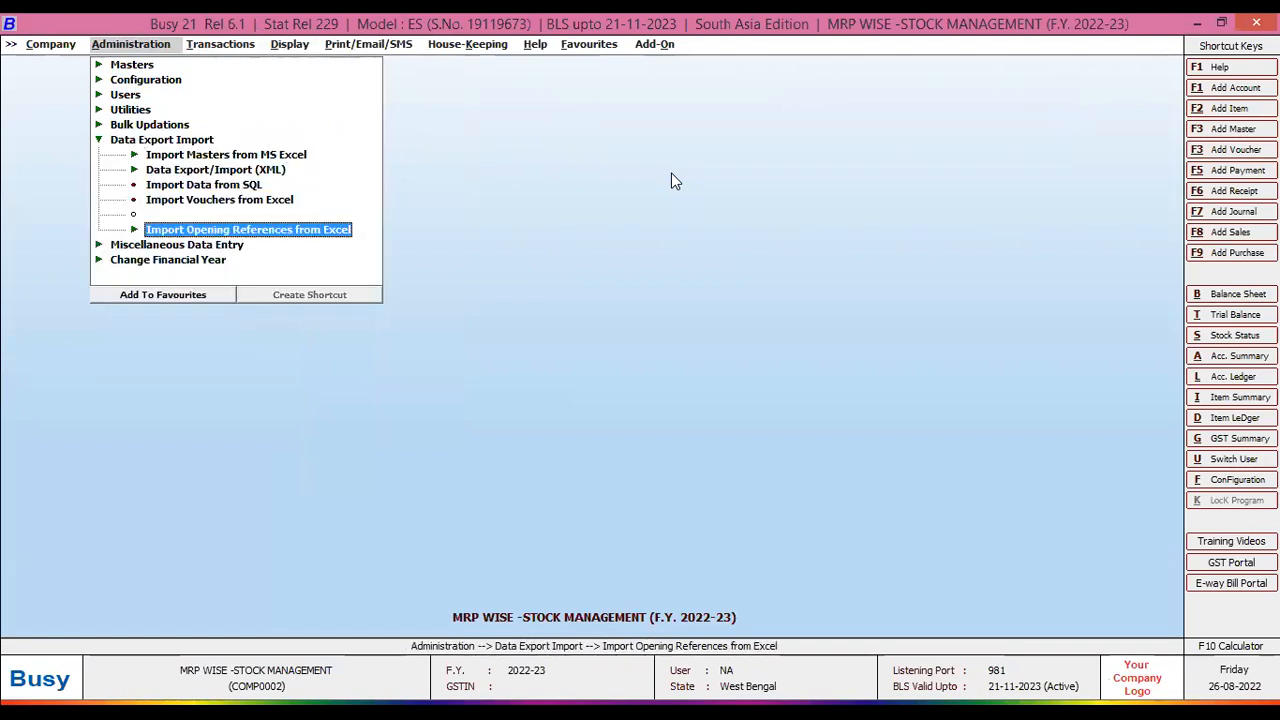
key(Return)
key(Down)
key(Down)
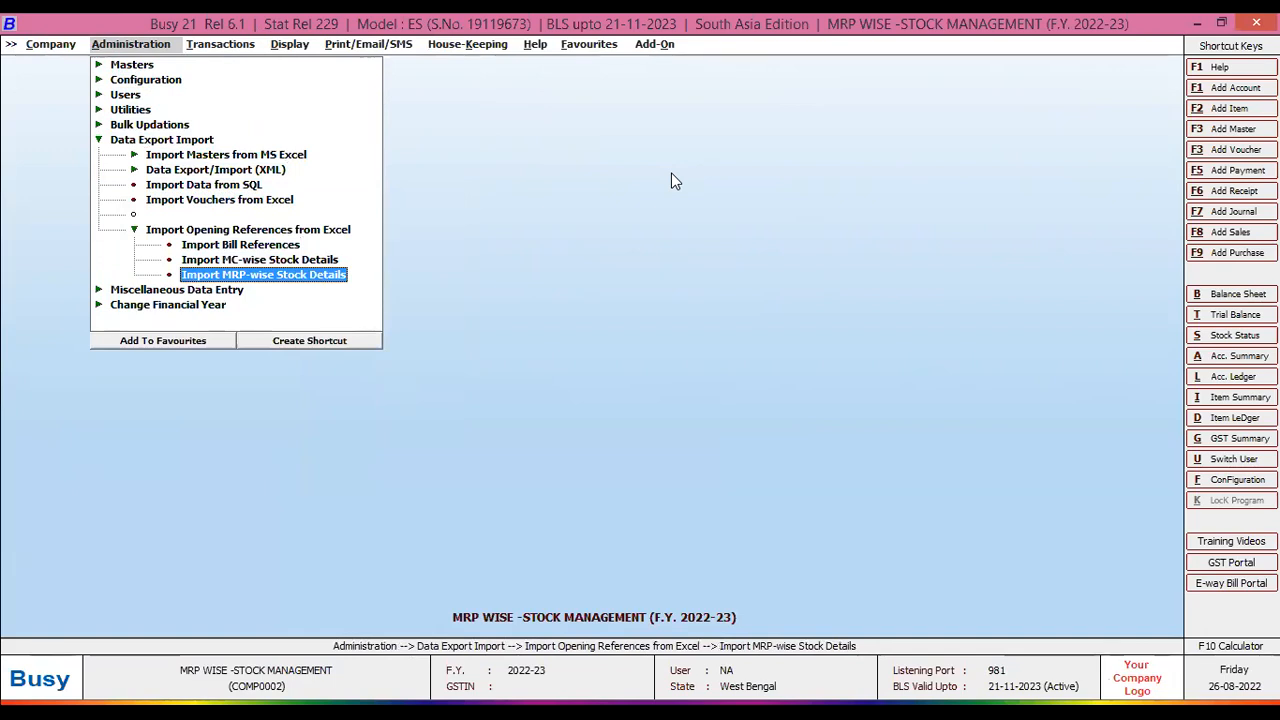
key(Return)
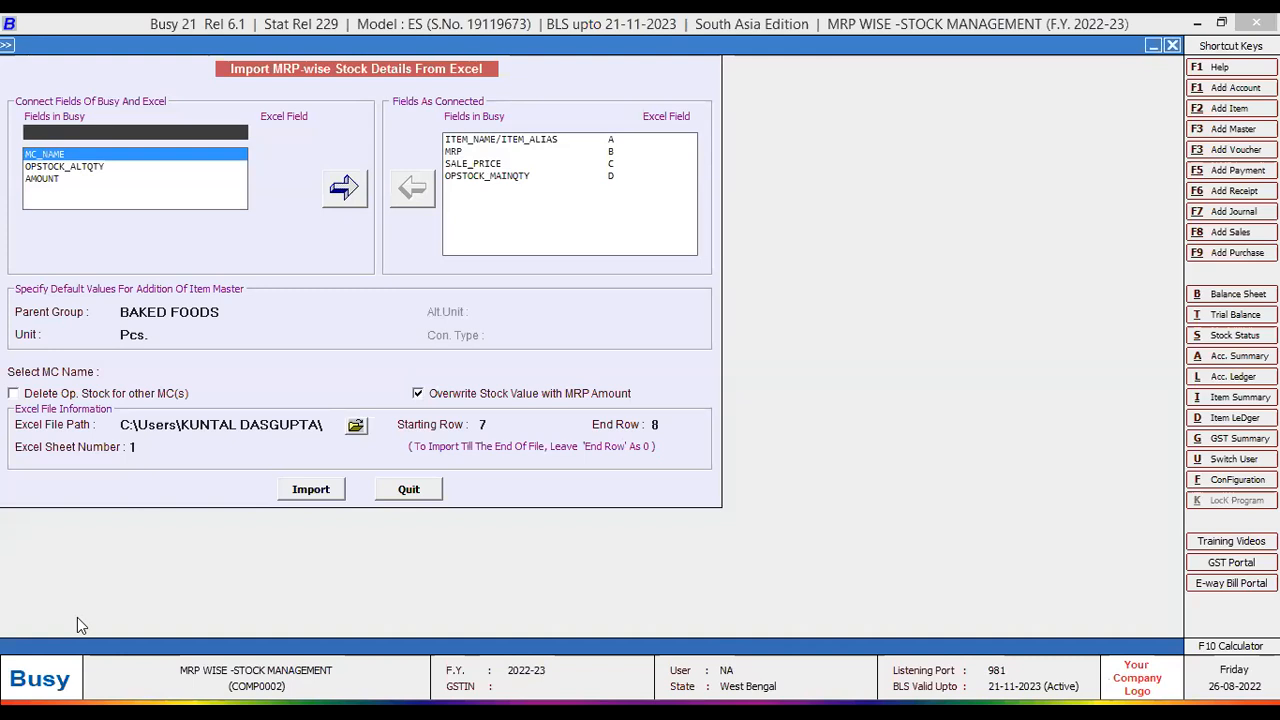
- Close the MRP-wise stock import window and switch to the opening stock spreadsheet in Excel
key(Escape)
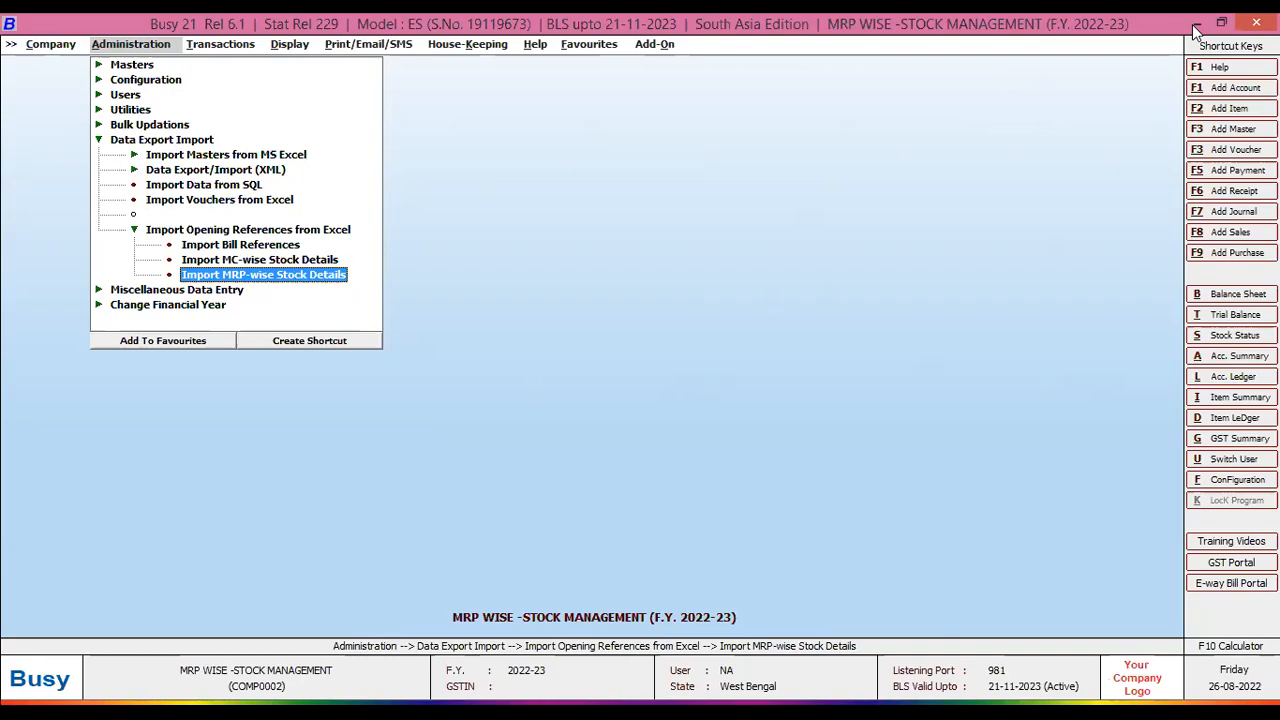
click(1196, 33)
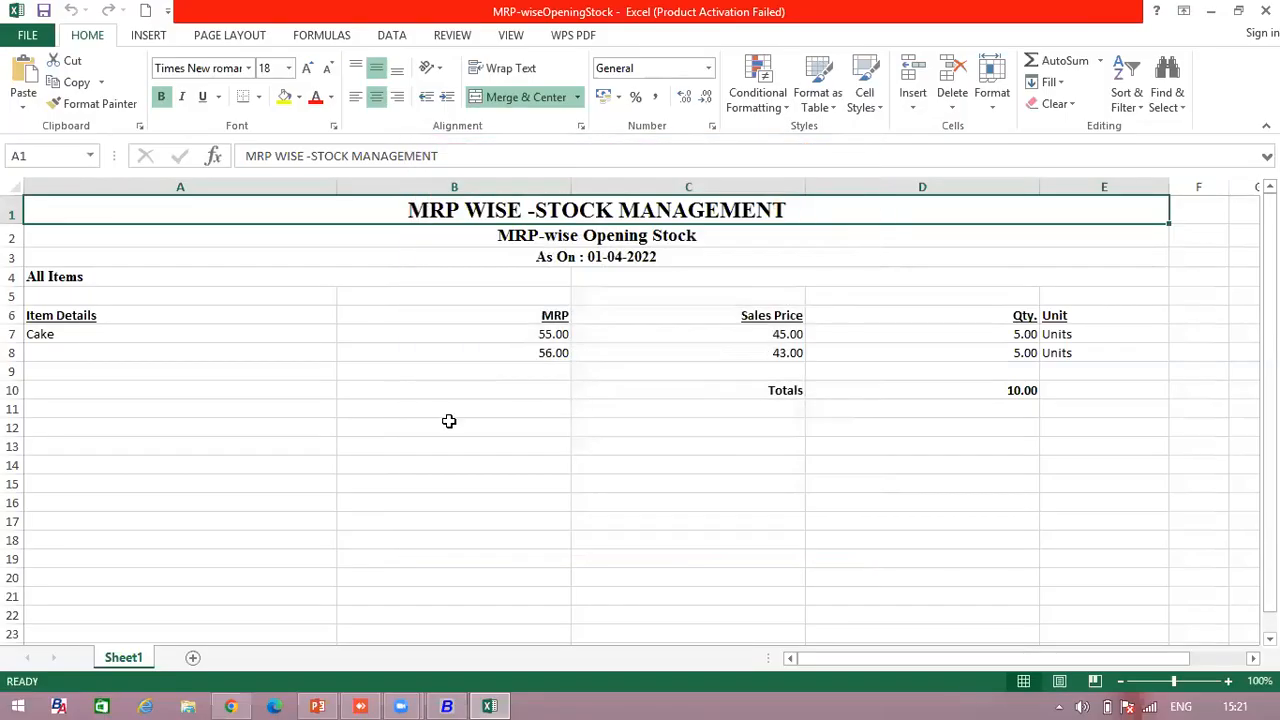
- Check the Item Details column A (Cake) and the MRP values in column B, rows 6–8
click(180, 331)
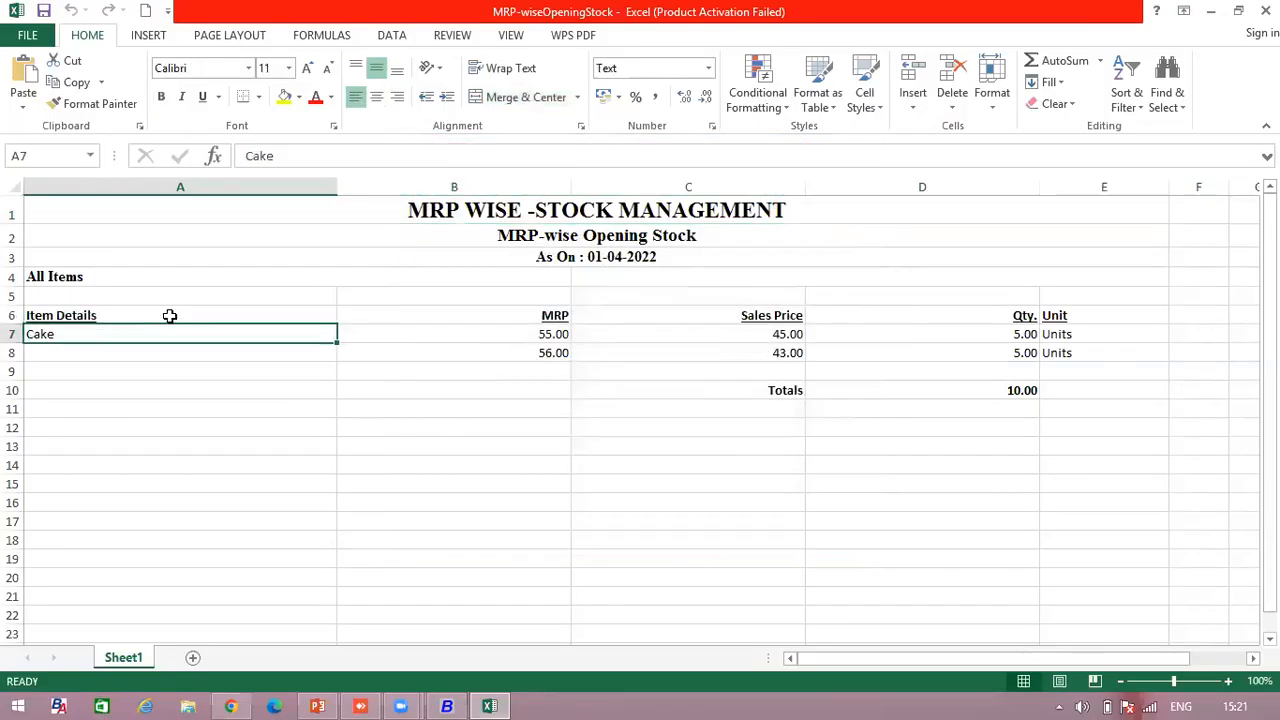
drag(170, 315, 209, 340)
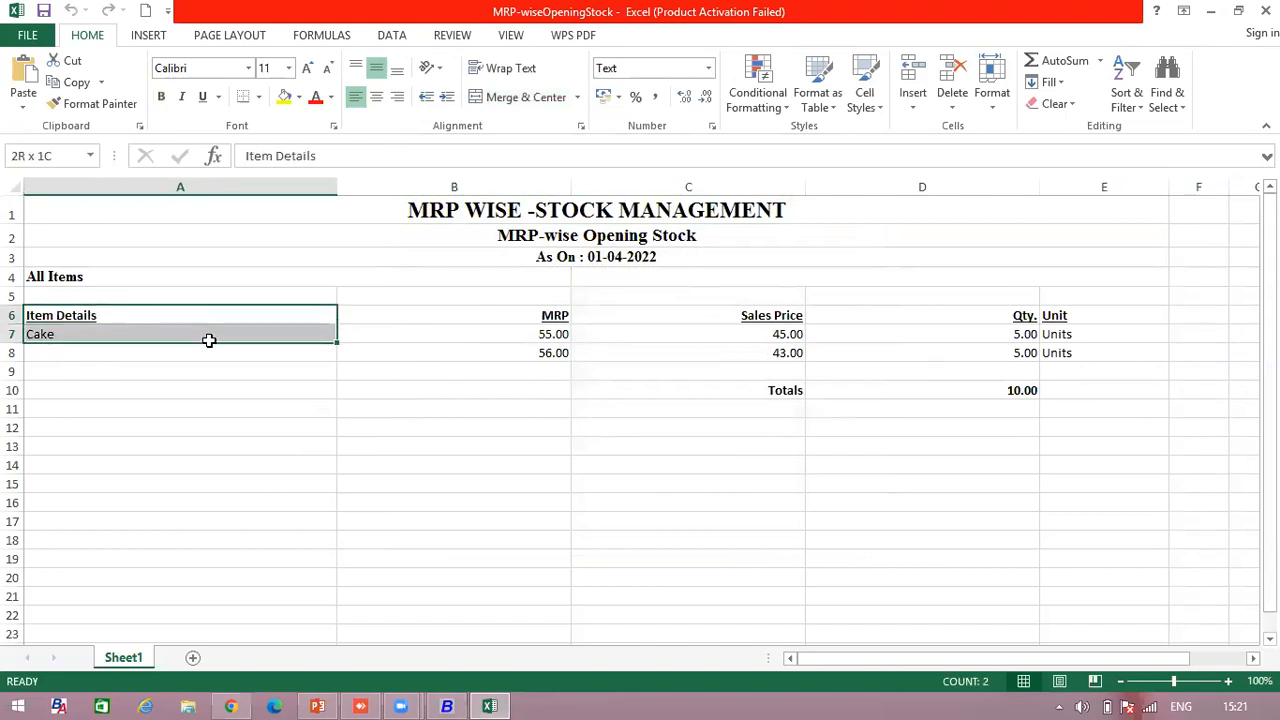
click(226, 312)
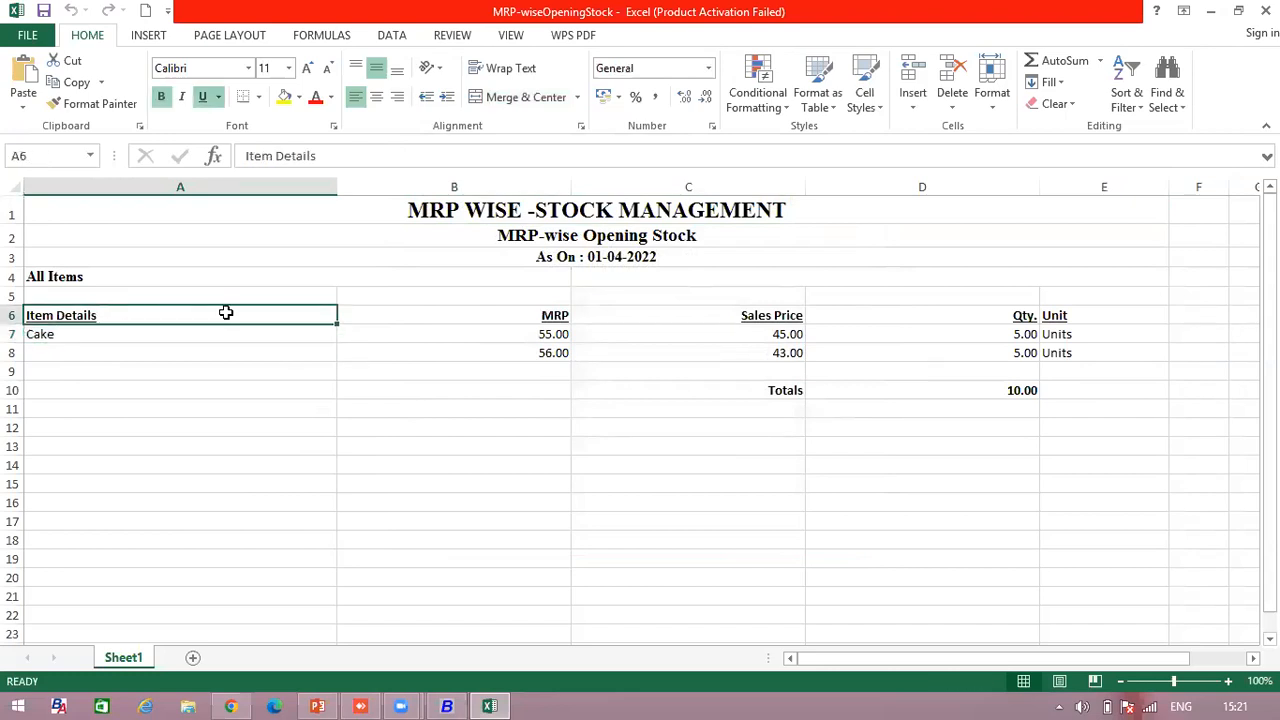
click(70, 337)
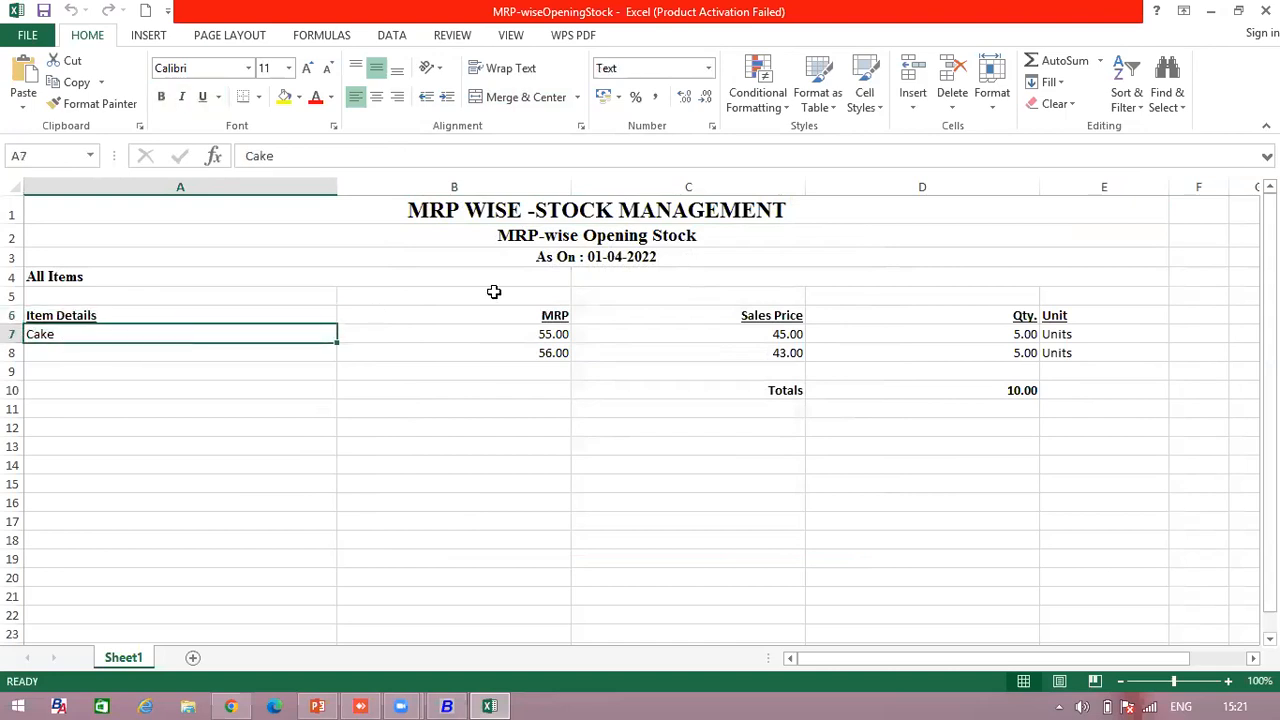
click(545, 315)
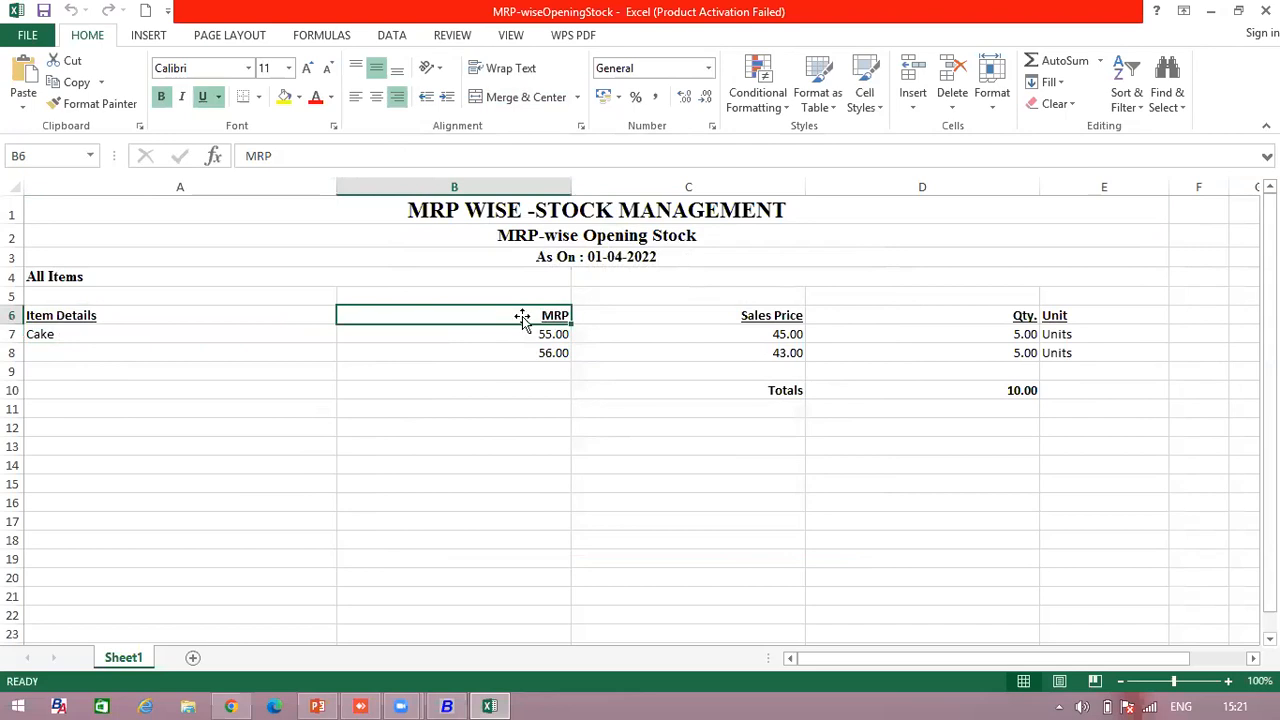
mouse_move(517, 334)
mouse_down()
mouse_move(443, 349)
mouse_move(522, 337)
mouse_move(523, 349)
mouse_up()
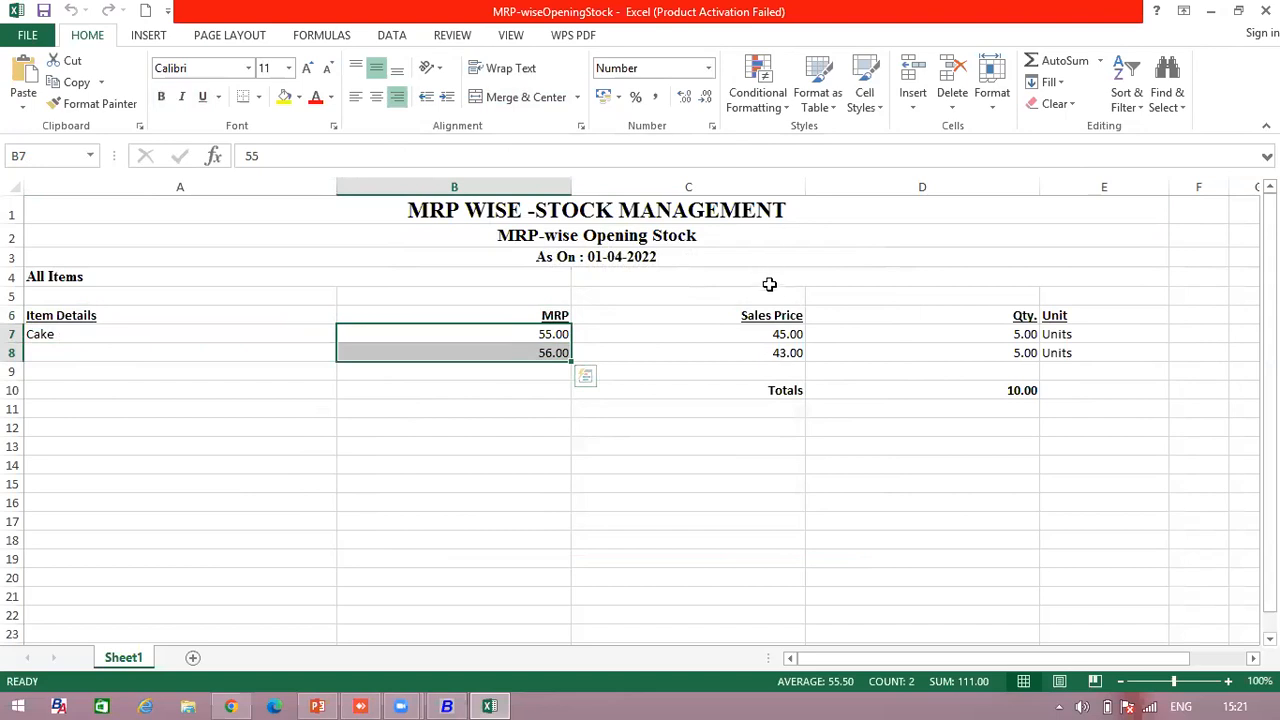
- Check sales prices 45 and 43 in column C and quantities 5 in column D, then return to Busy 21
click(766, 318)
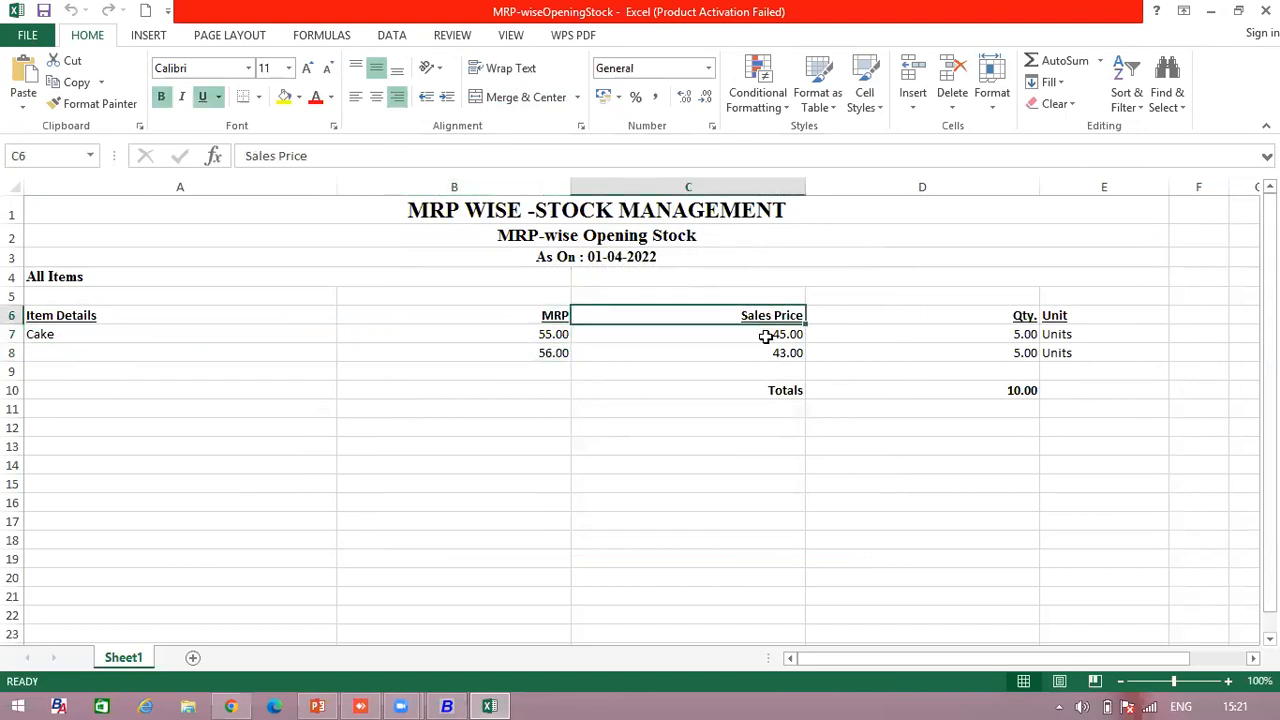
click(766, 337)
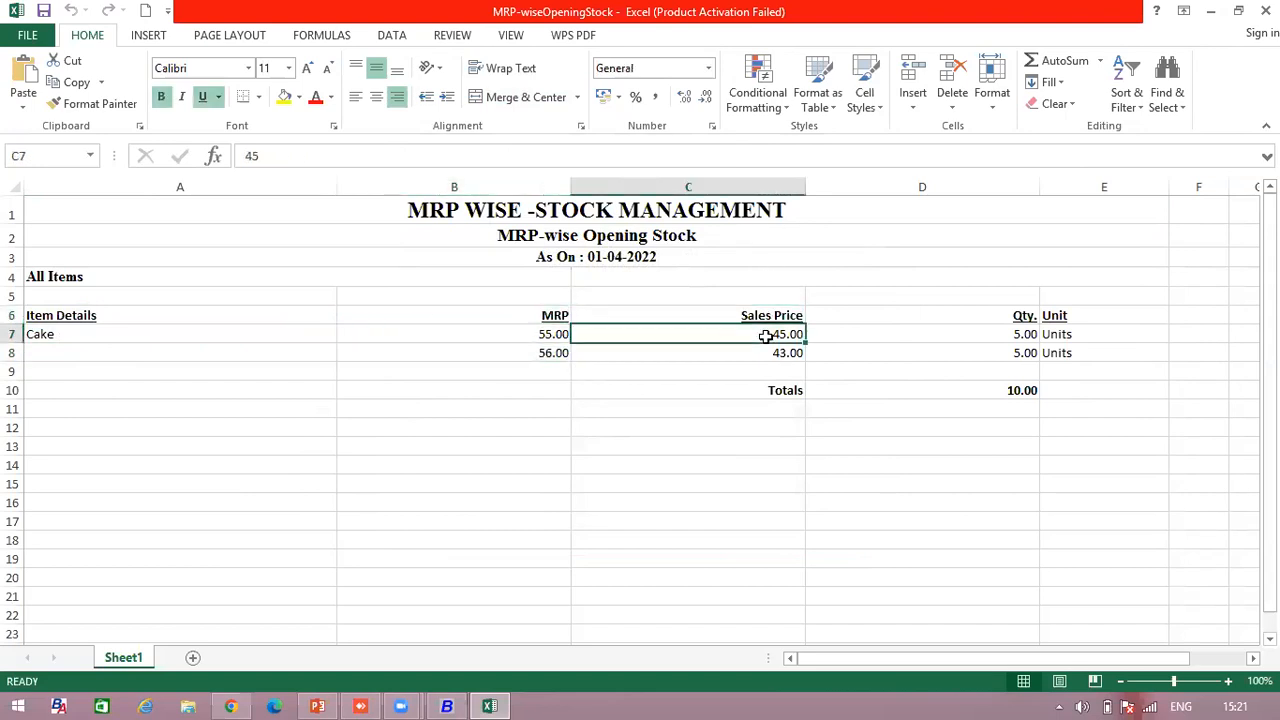
click(765, 351)
click(766, 333)
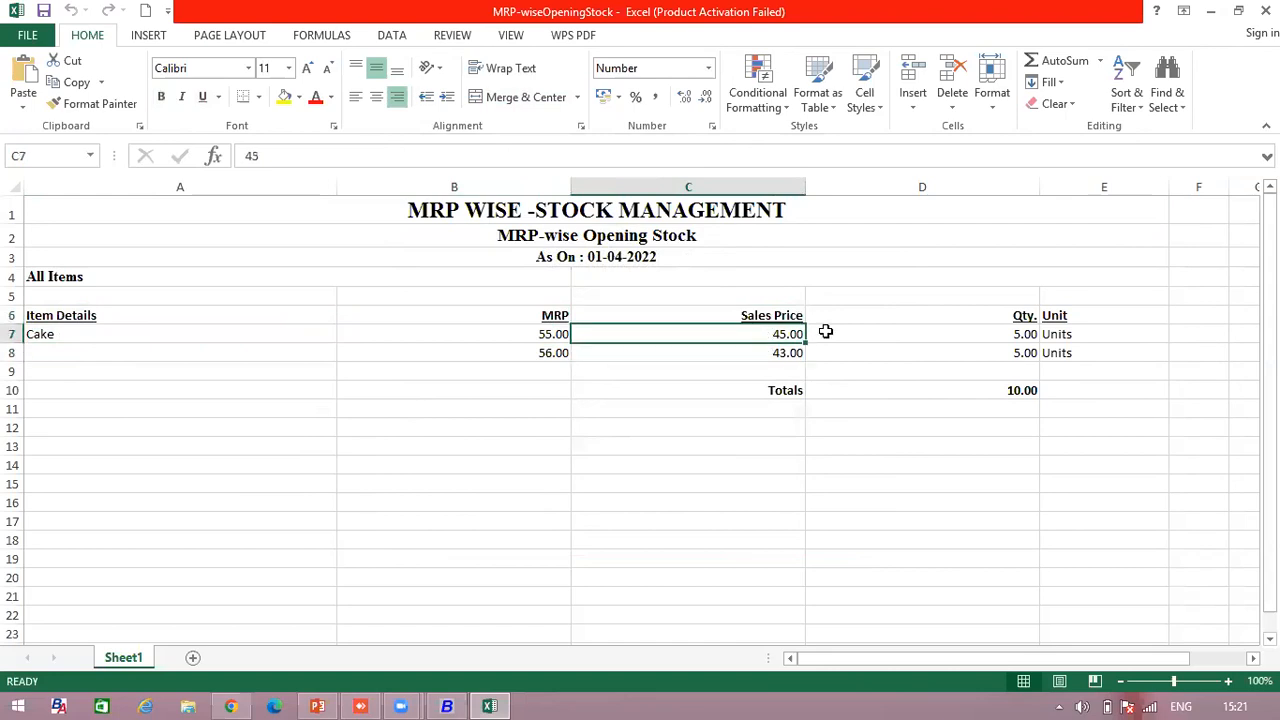
click(987, 336)
click(994, 351)
click(992, 328)
click(996, 350)
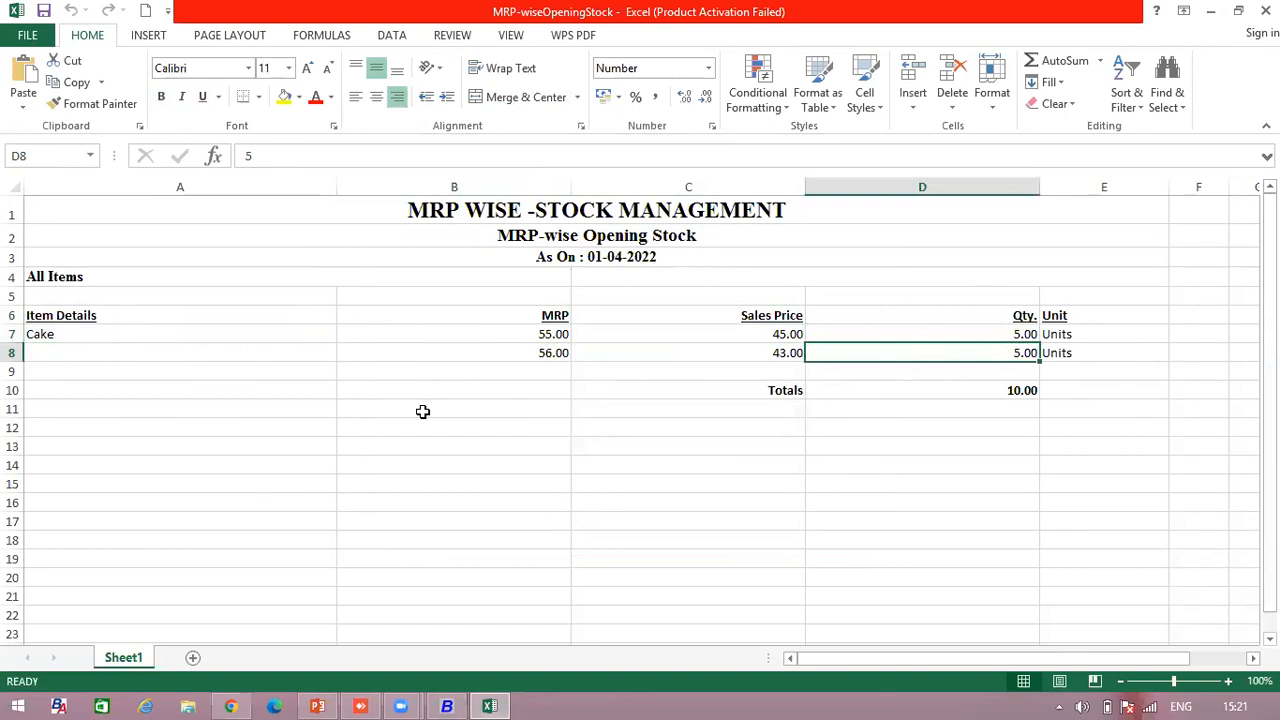
drag(121, 320, 1056, 348)
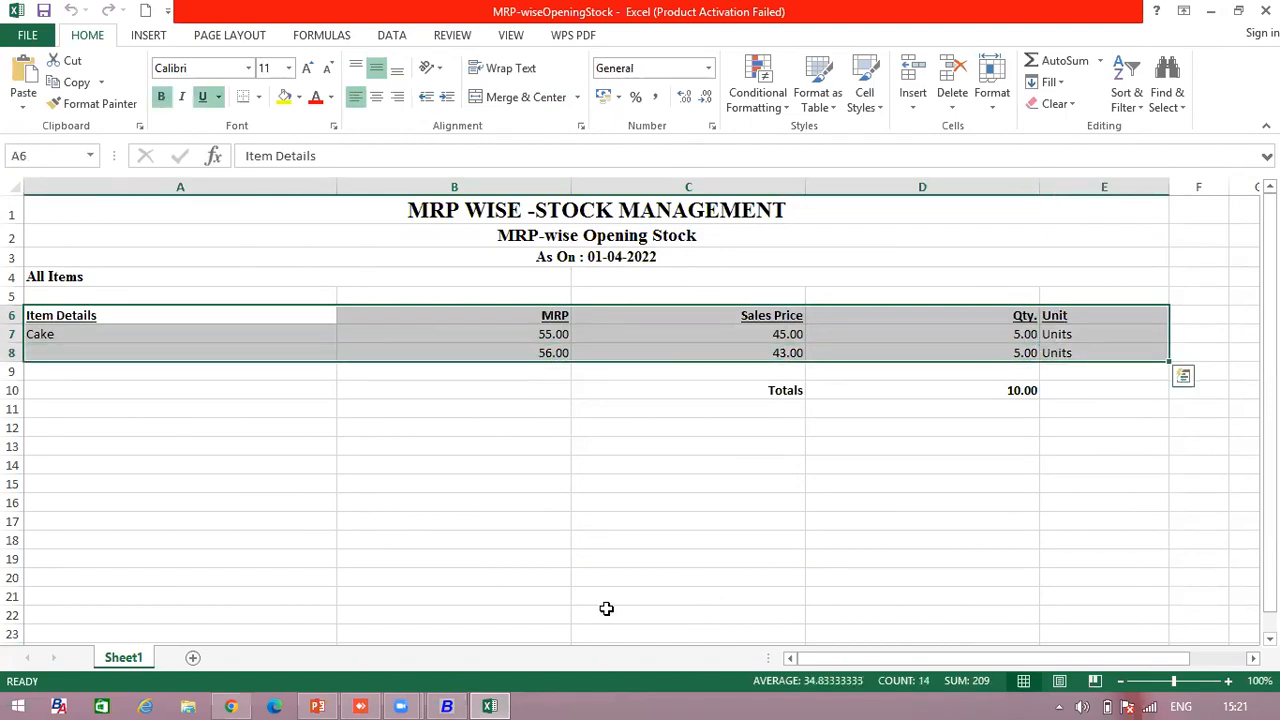
key(alt+Tab)
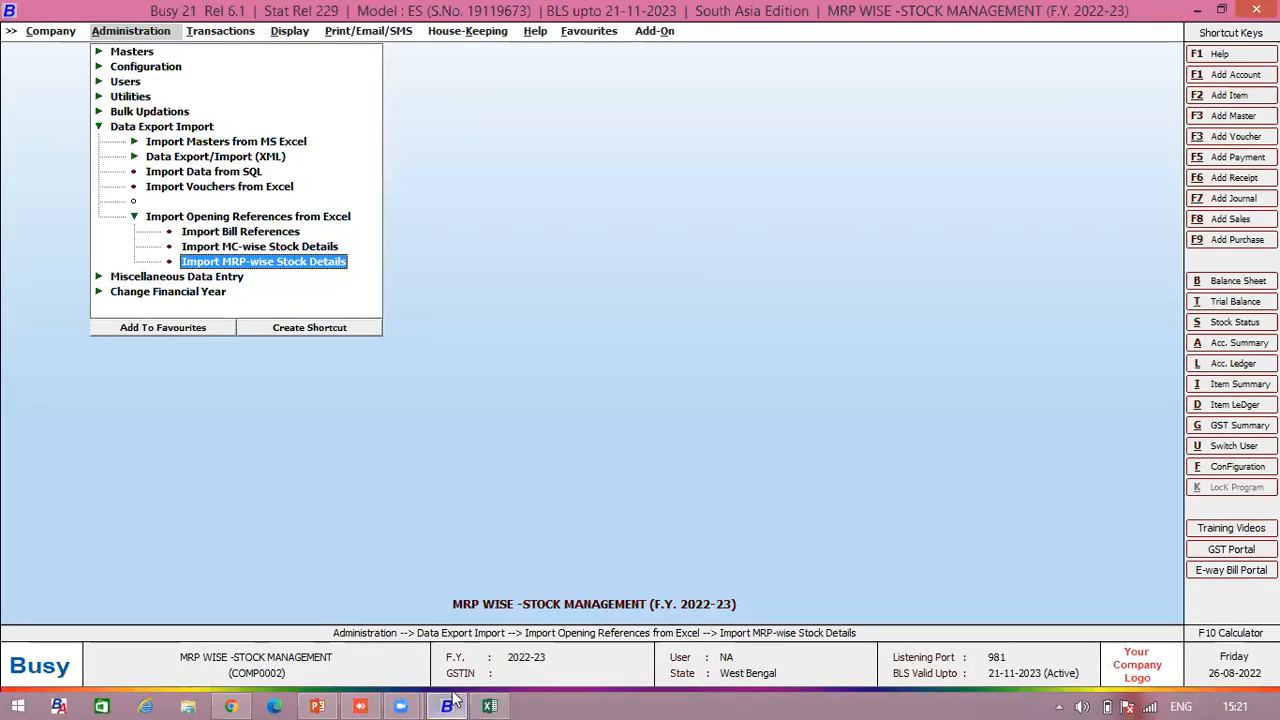
- Open the MRP-wise stock import and remove the existing connected field mappings
click(293, 262)
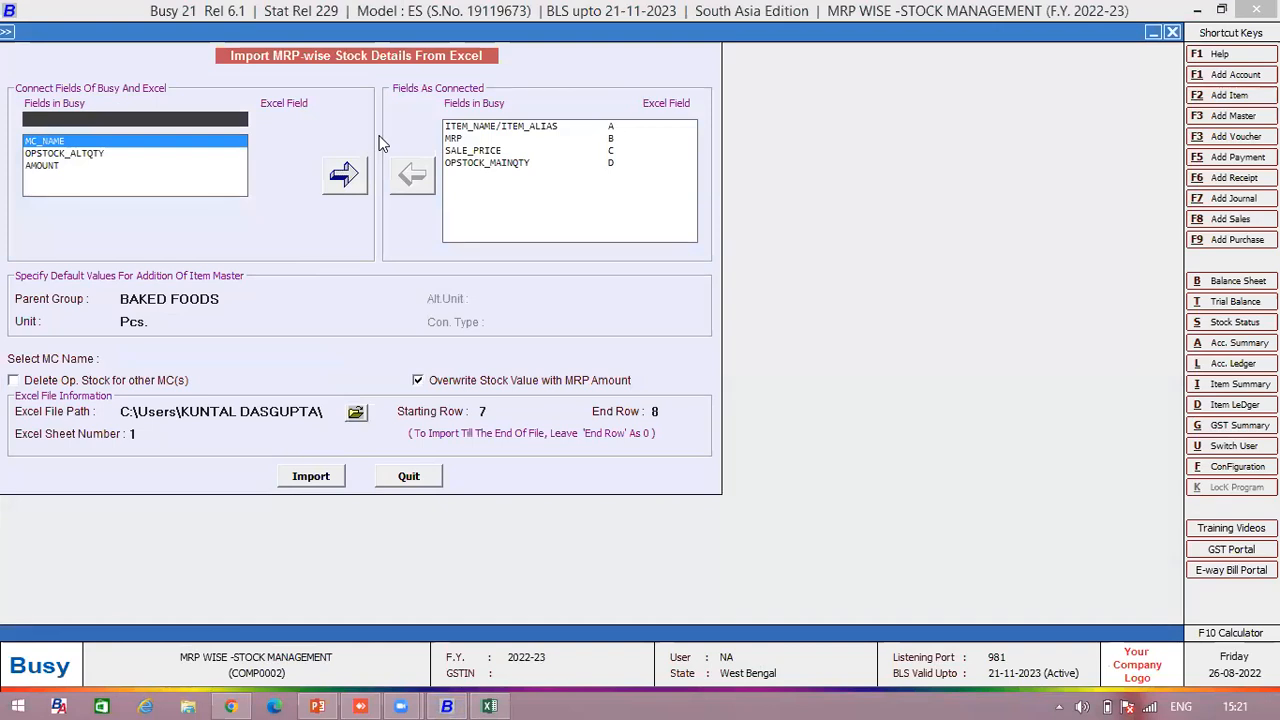
click(288, 125)
text(E)
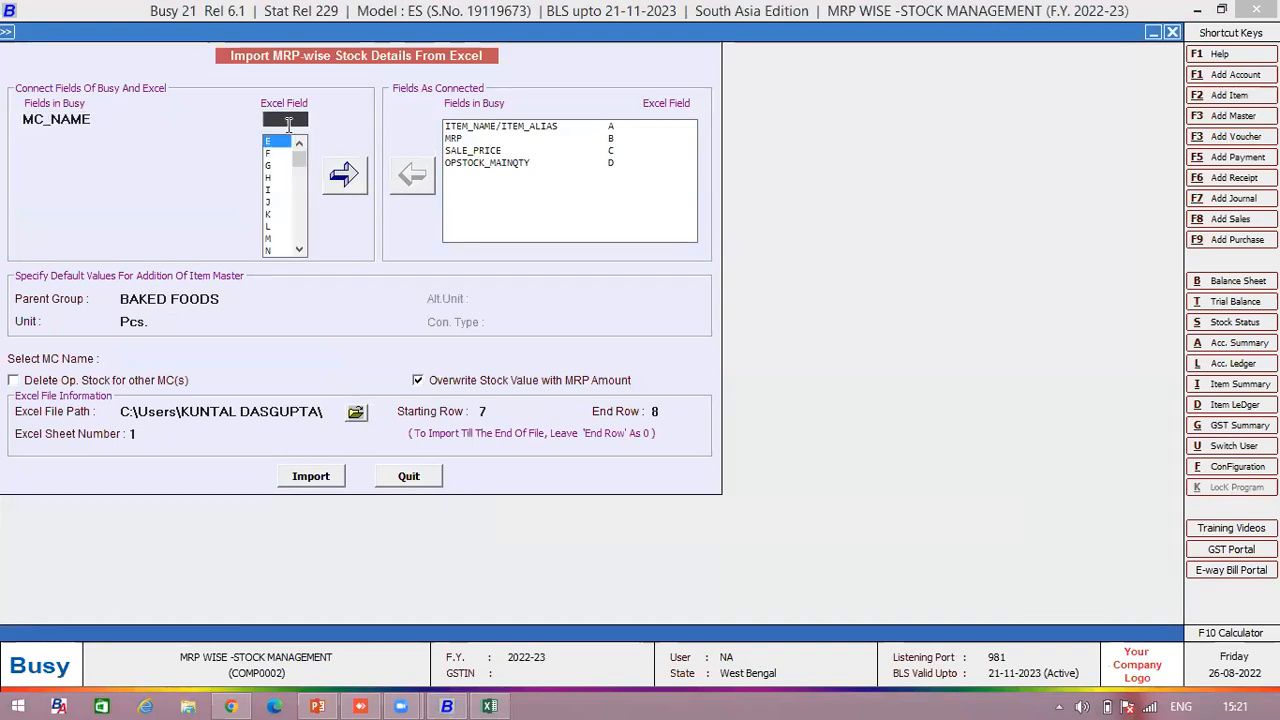
click(466, 127)
click(426, 173)
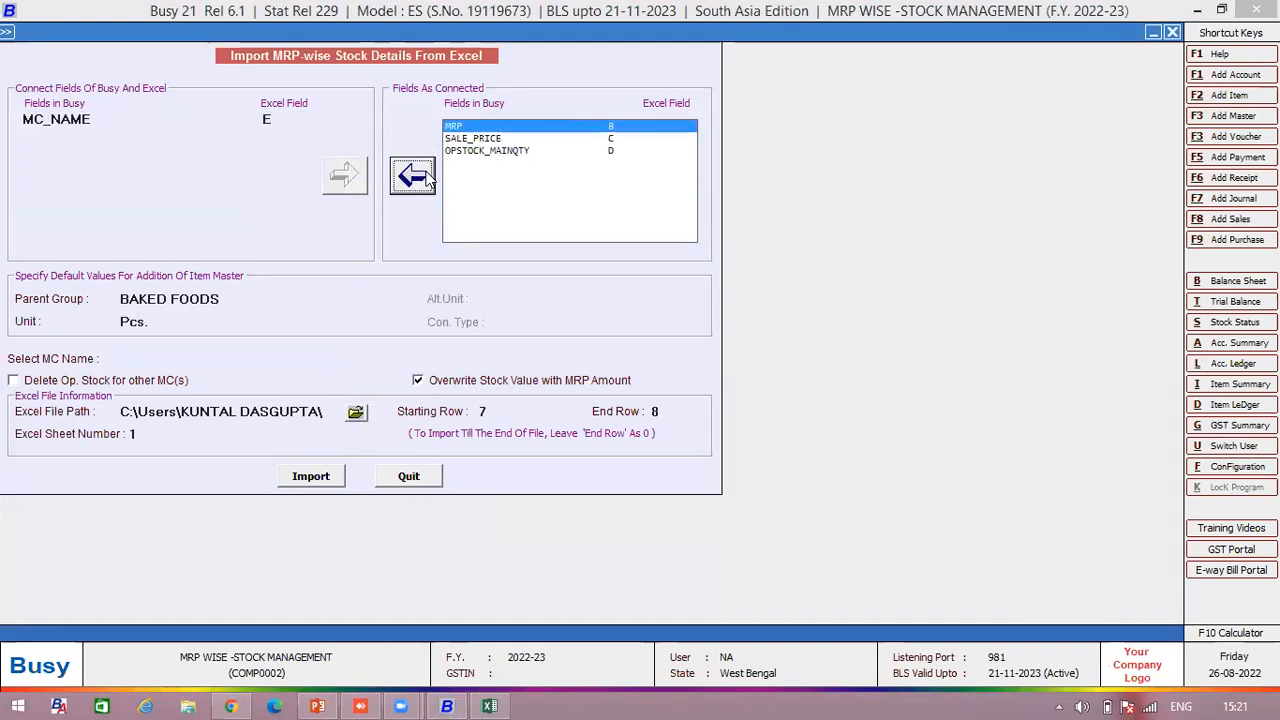
click(426, 173)
click(426, 173)
click(426, 173)
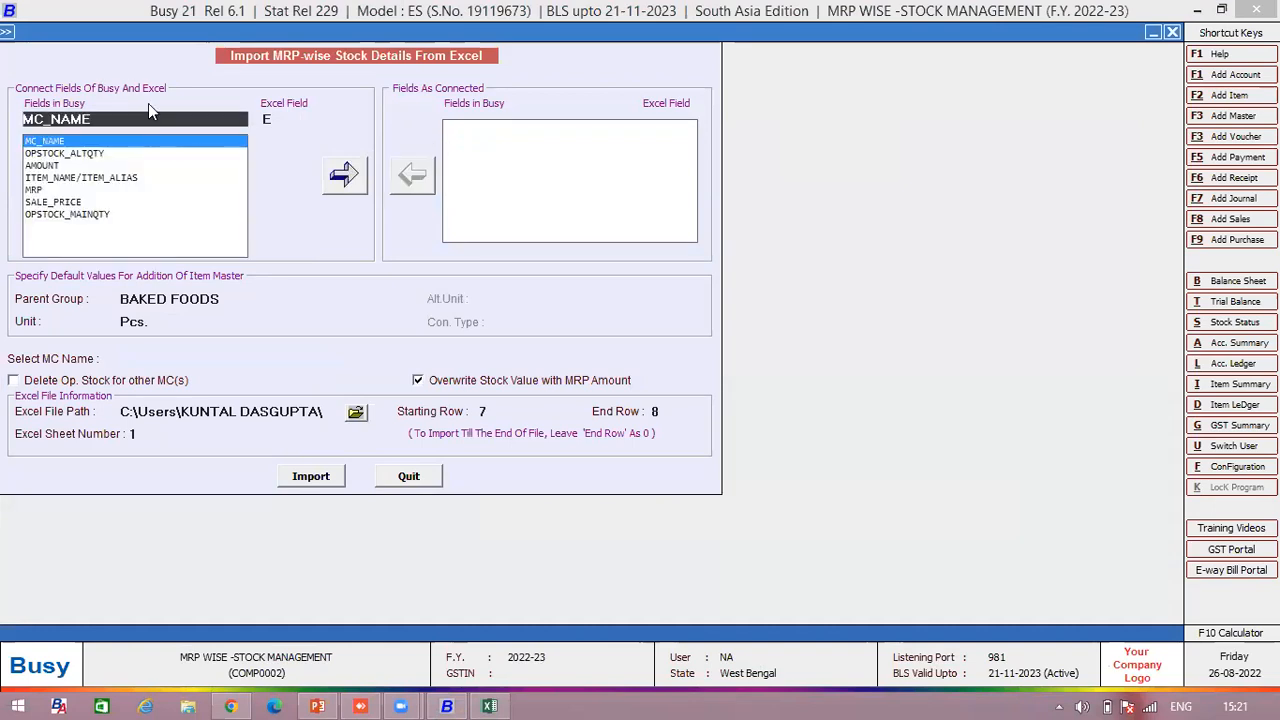
key(BackSpace)
key(BackSpace)
key(BackSpace)
key(BackSpace)
key(BackSpace)
key(BackSpace)
key(BackSpace)
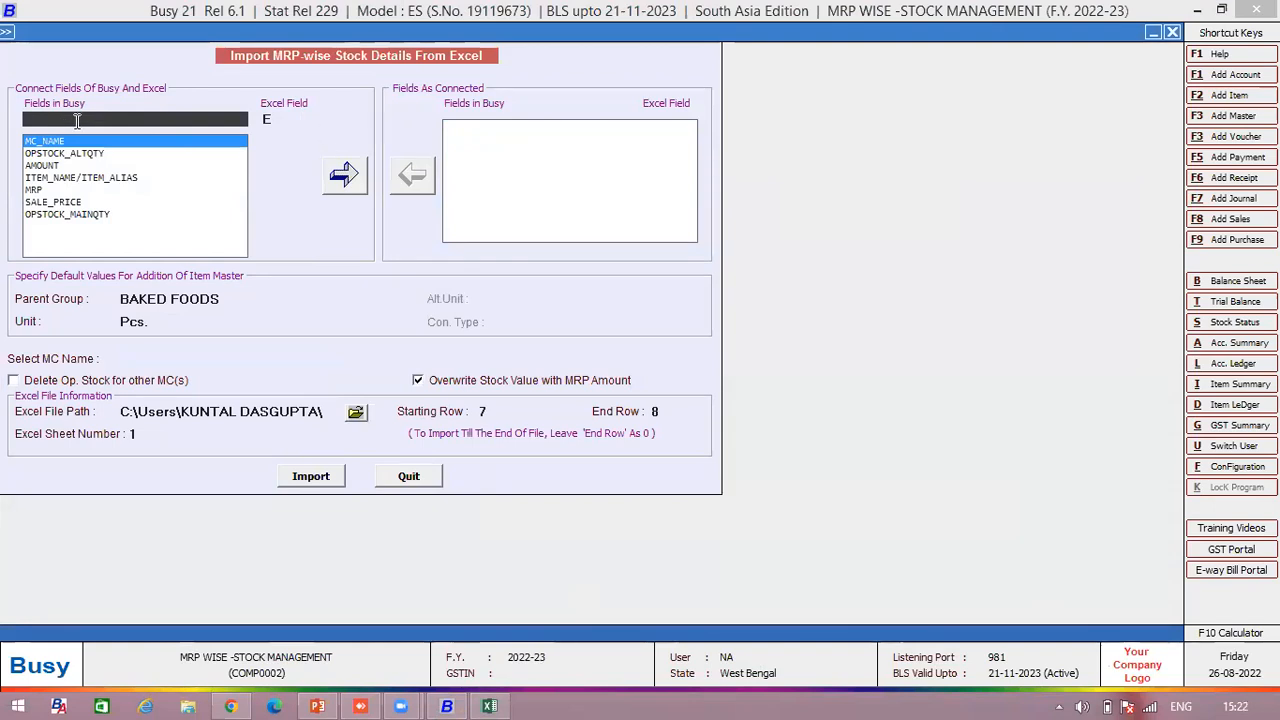
- Link ITEM_NAME/ITEM_ALIAS to Excel column A and MRP to column B
key(Down)
key(Down)
key(Down)
key(Return)
key(Up)
key(Up)
key(Up)
key(Up)
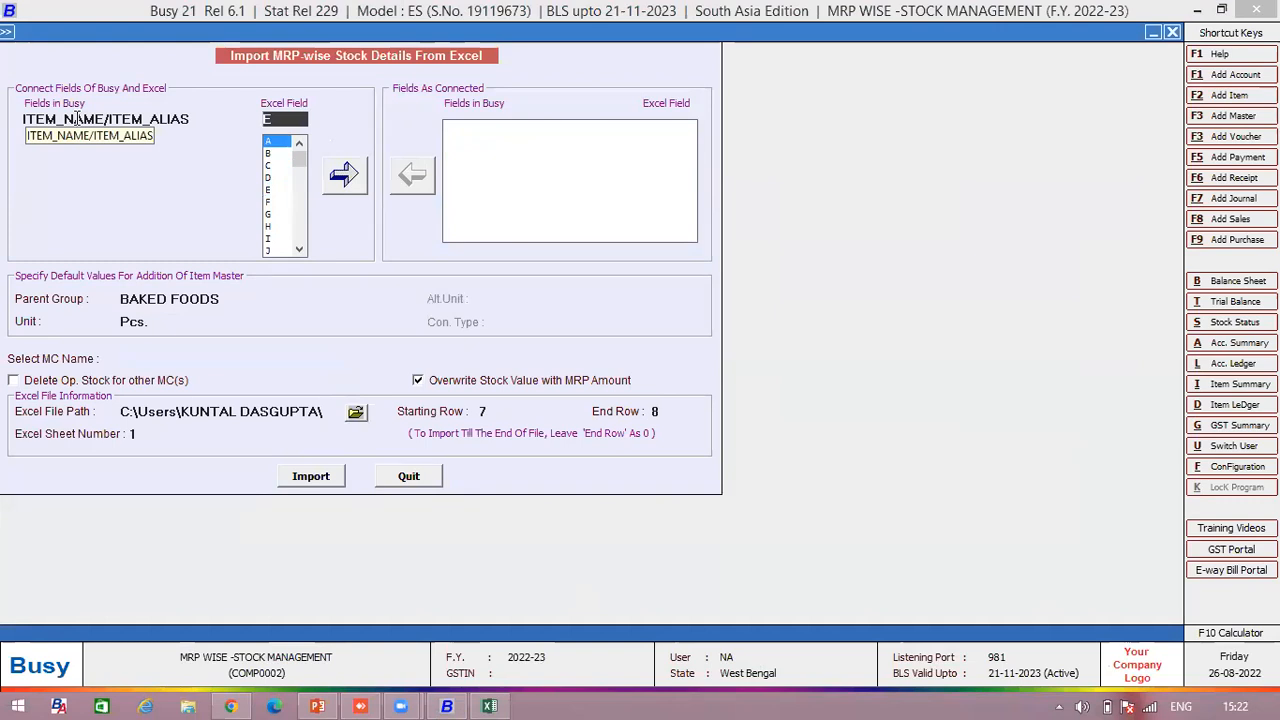
key(Return)
key(Return)
key(Down)
key(Down)
key(Down)
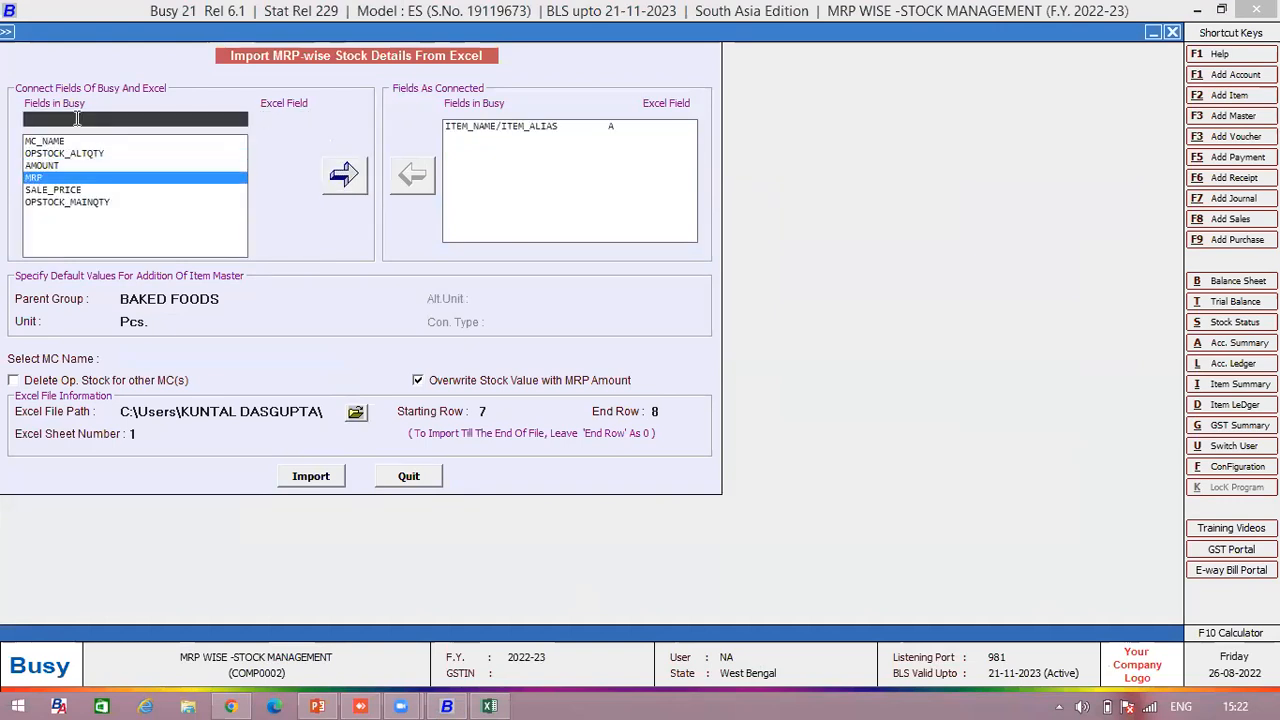
key(Return)
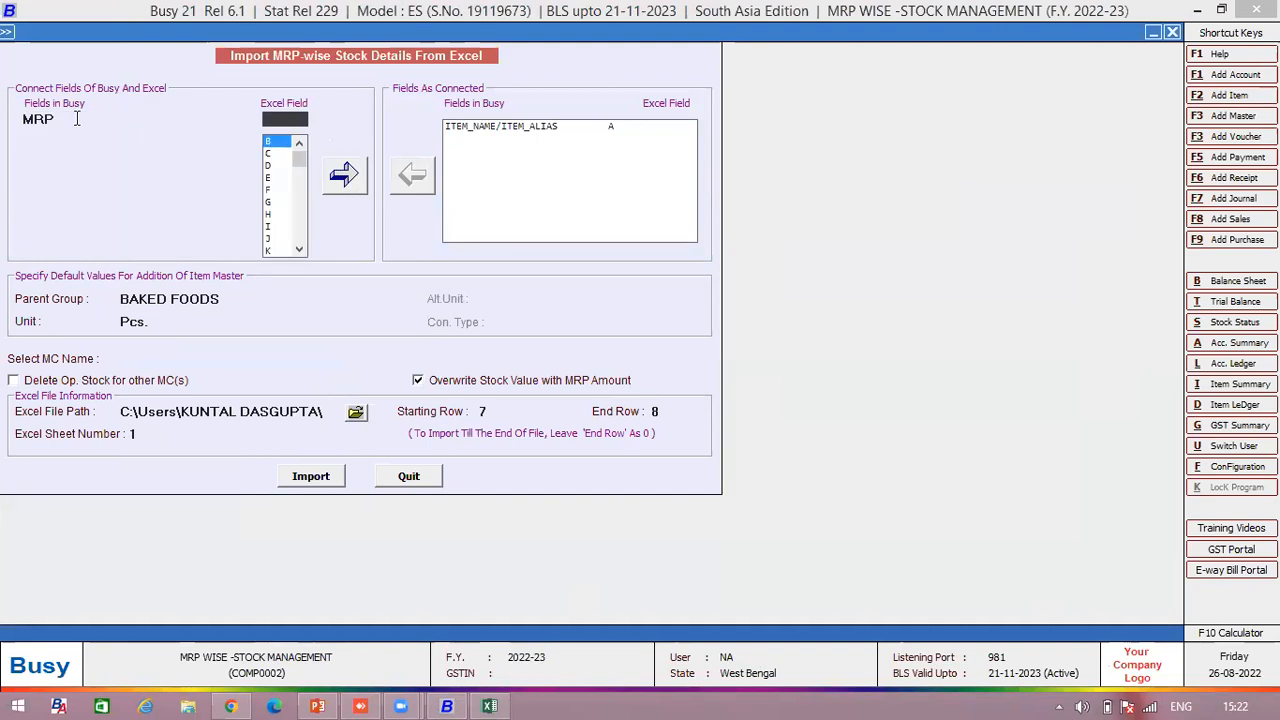
key(Return)
- Link SALE_PRICE to Excel column C and OPSTOCK_MAINQTY to column D
key(Return)
key(Down)
key(Down)
key(Down)
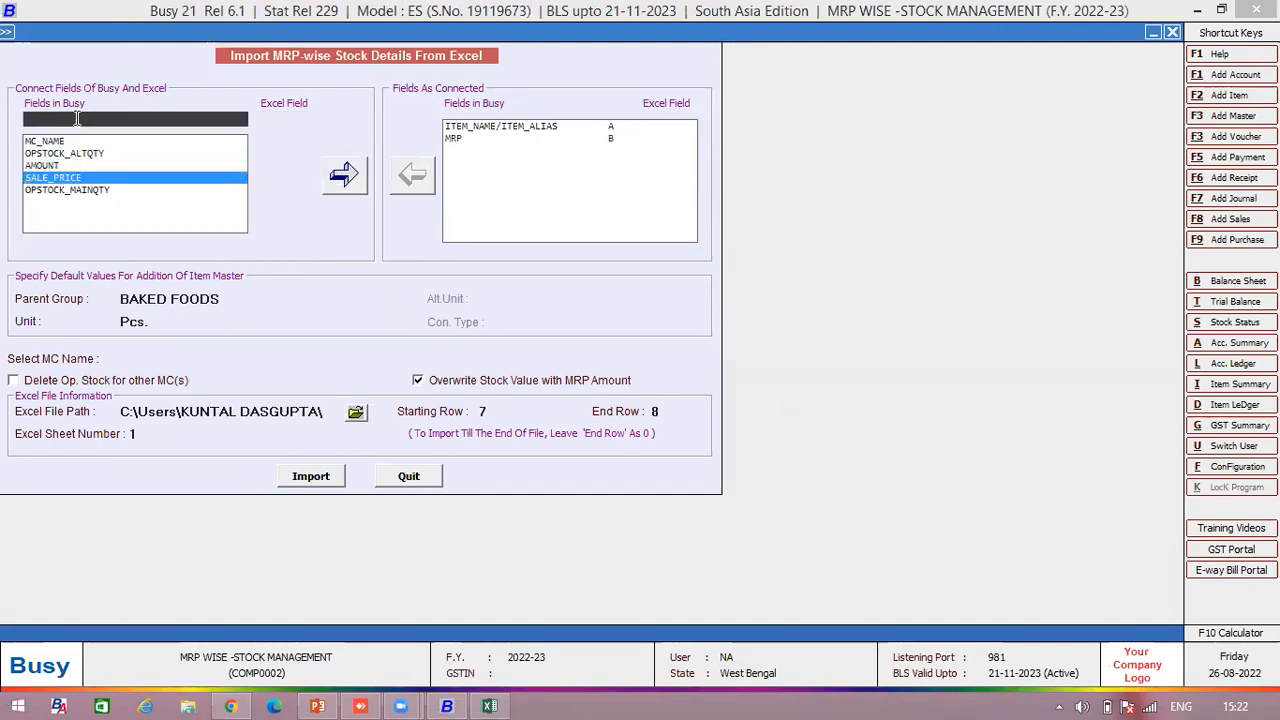
key(Return)
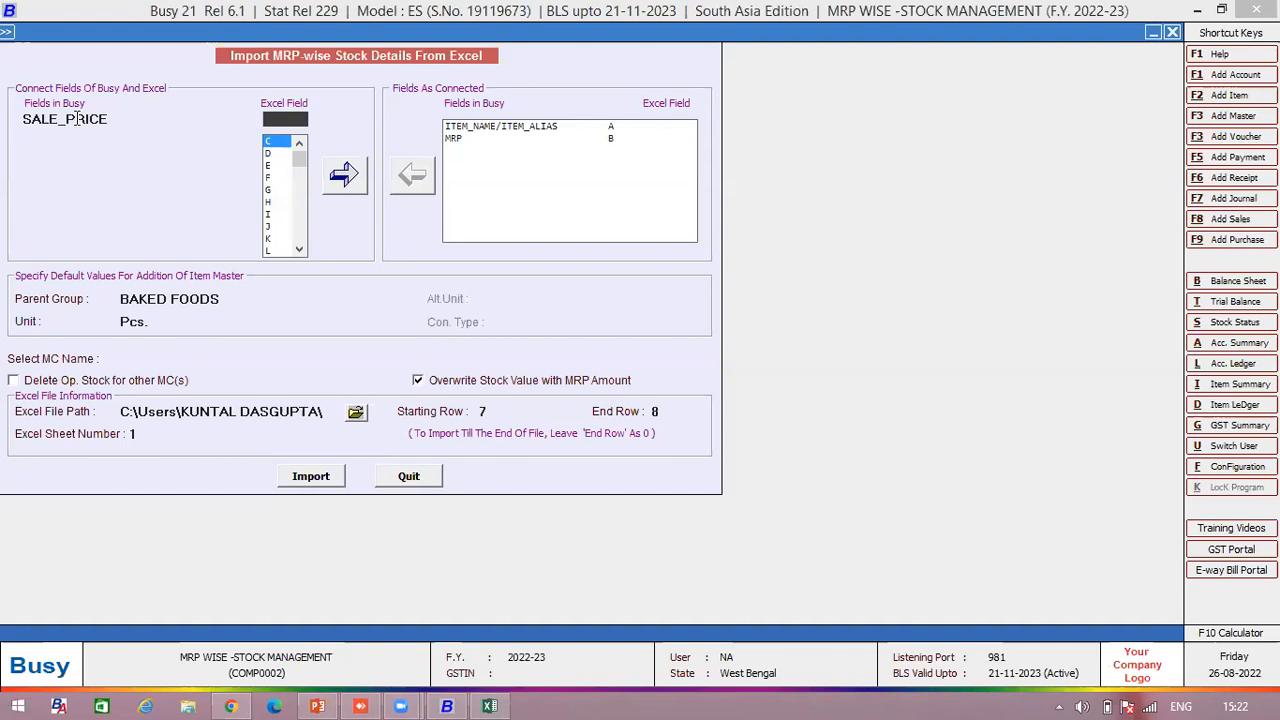
key(Return)
key(Return)
key(Down)
key(Down)
key(Up)
key(Down)
key(Down)
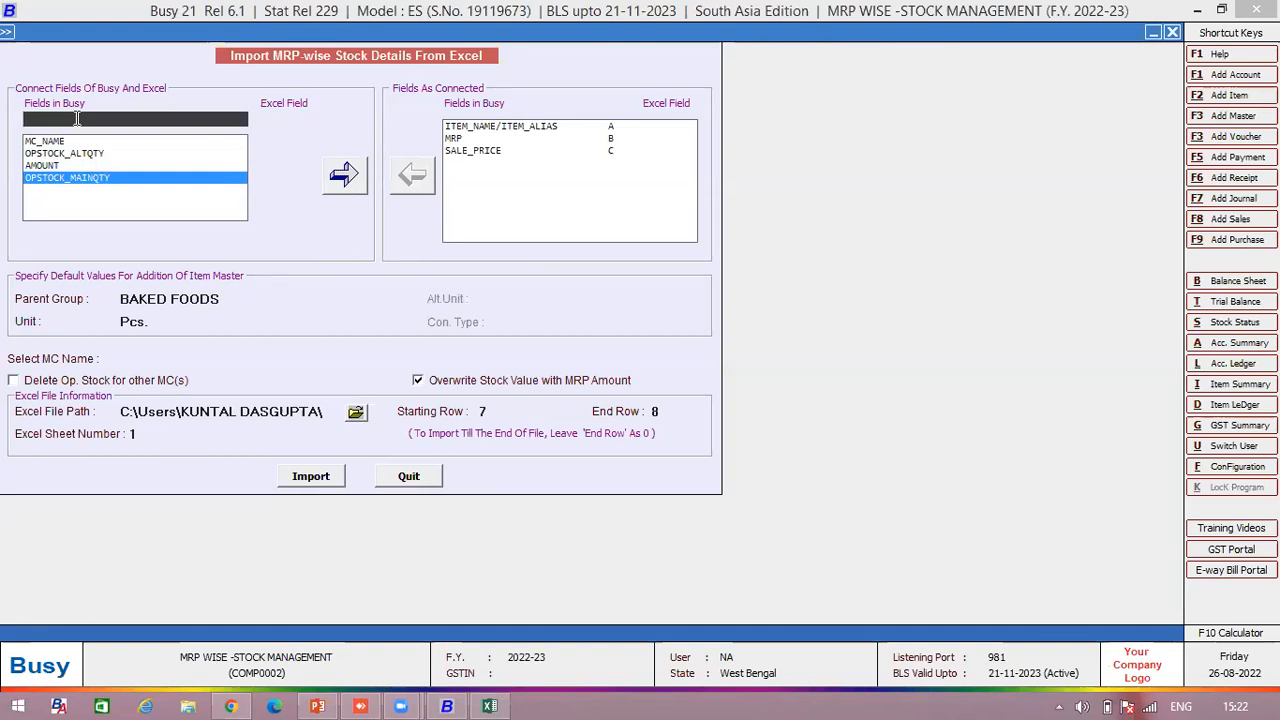
key(Return)
key(Return)
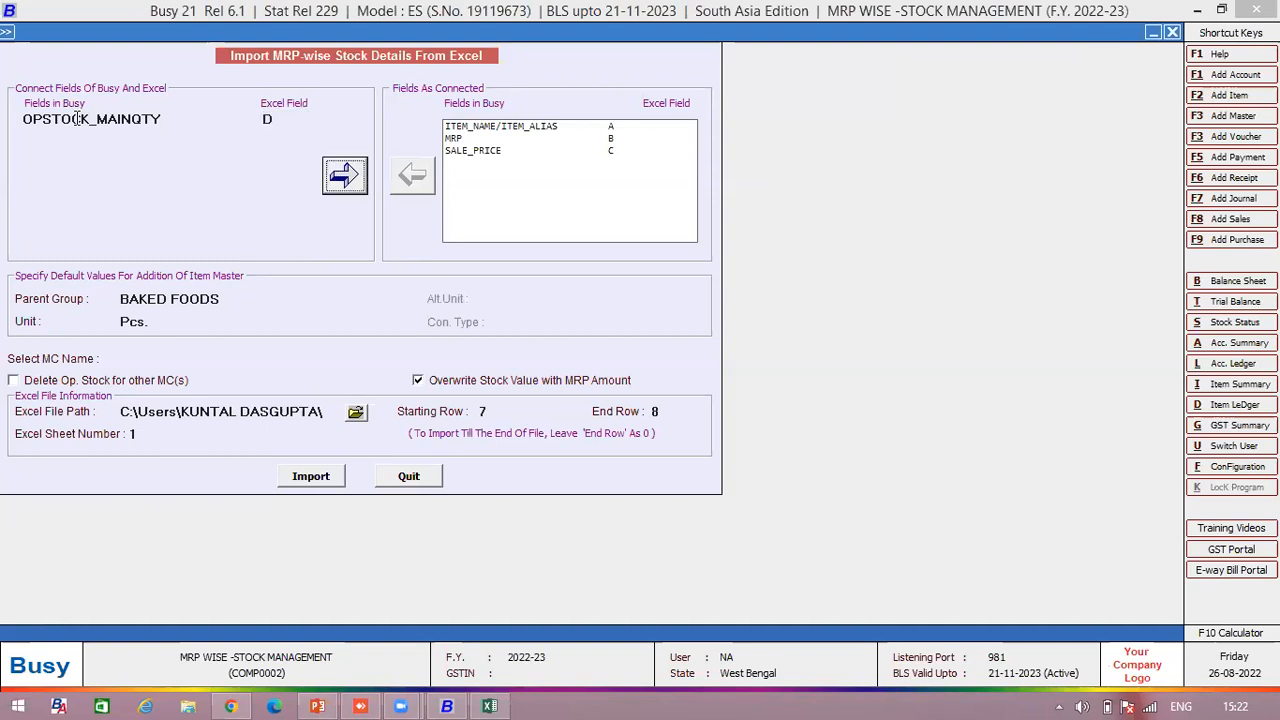
key(Return)
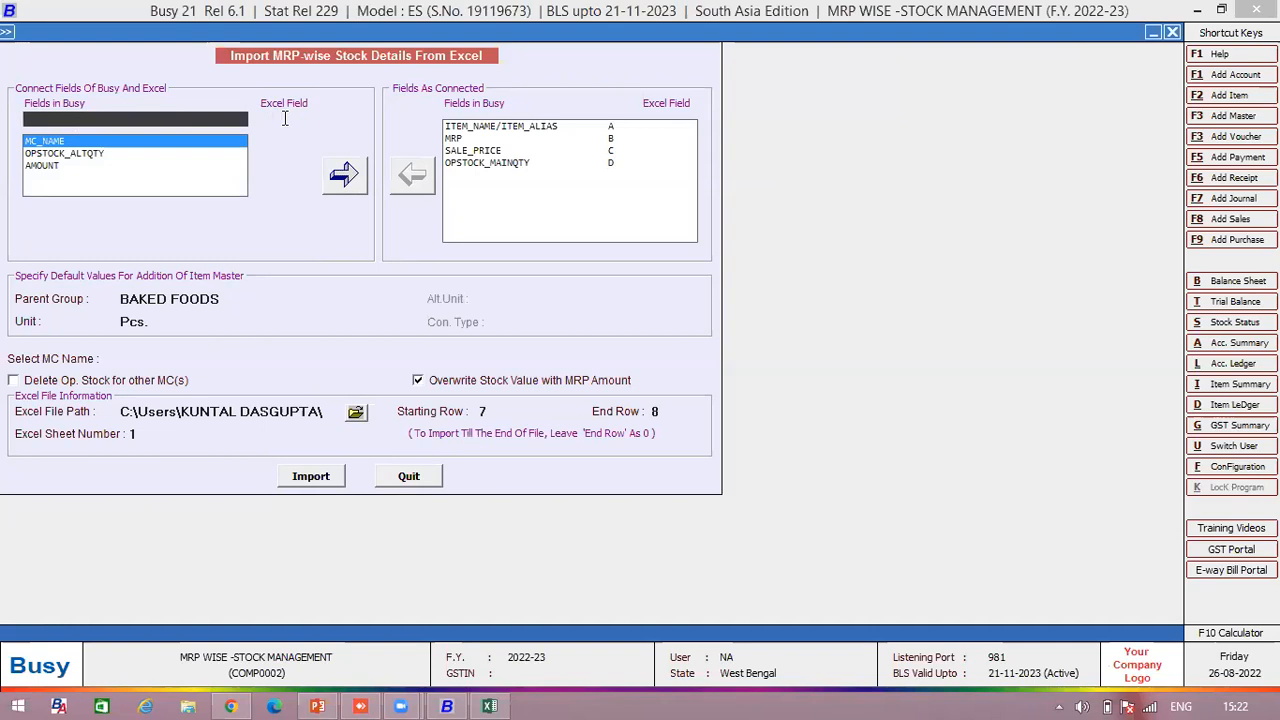
- Choose Main Store as the material centre, with starting row 7 and end row 8
click(148, 357)
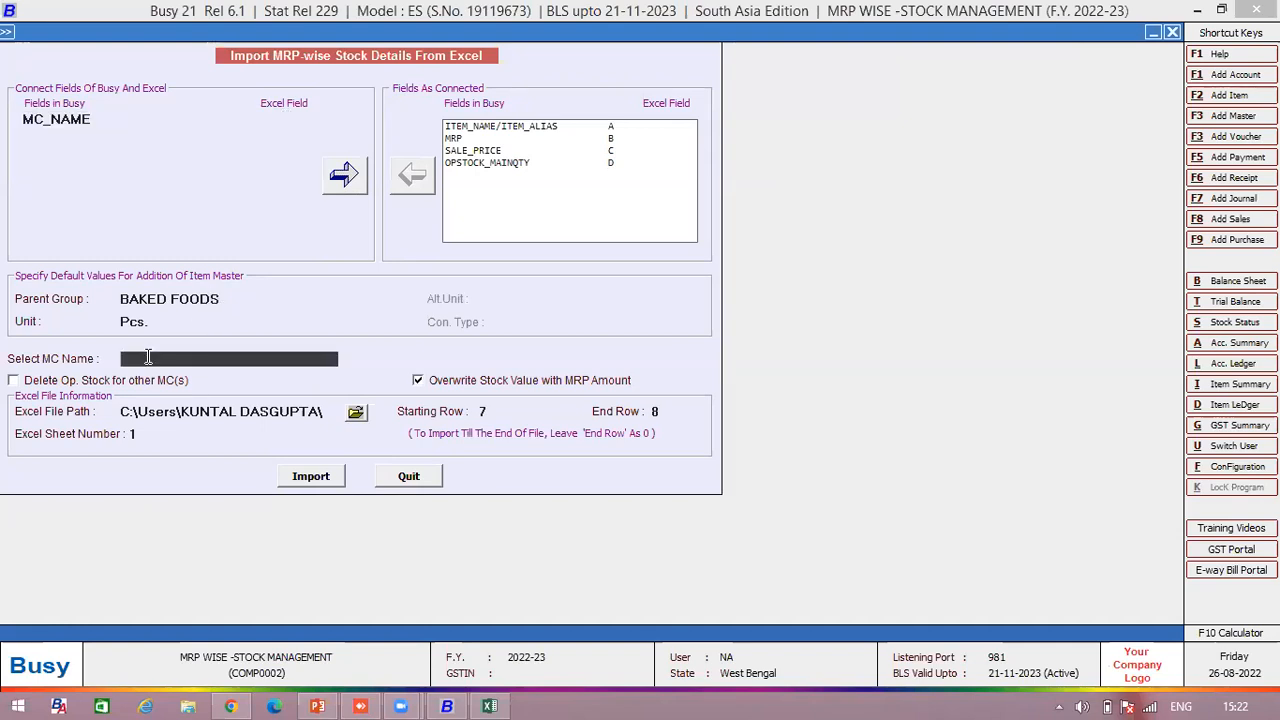
click(146, 357)
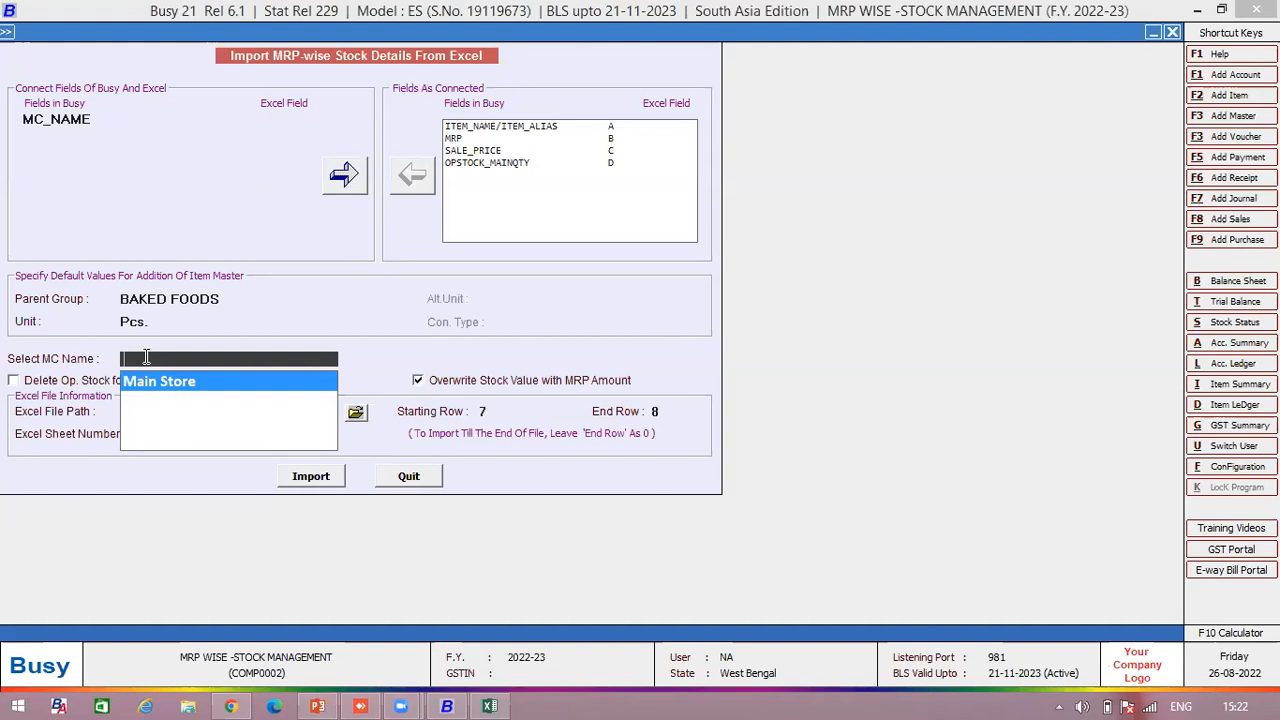
key(Return)
click(486, 411)
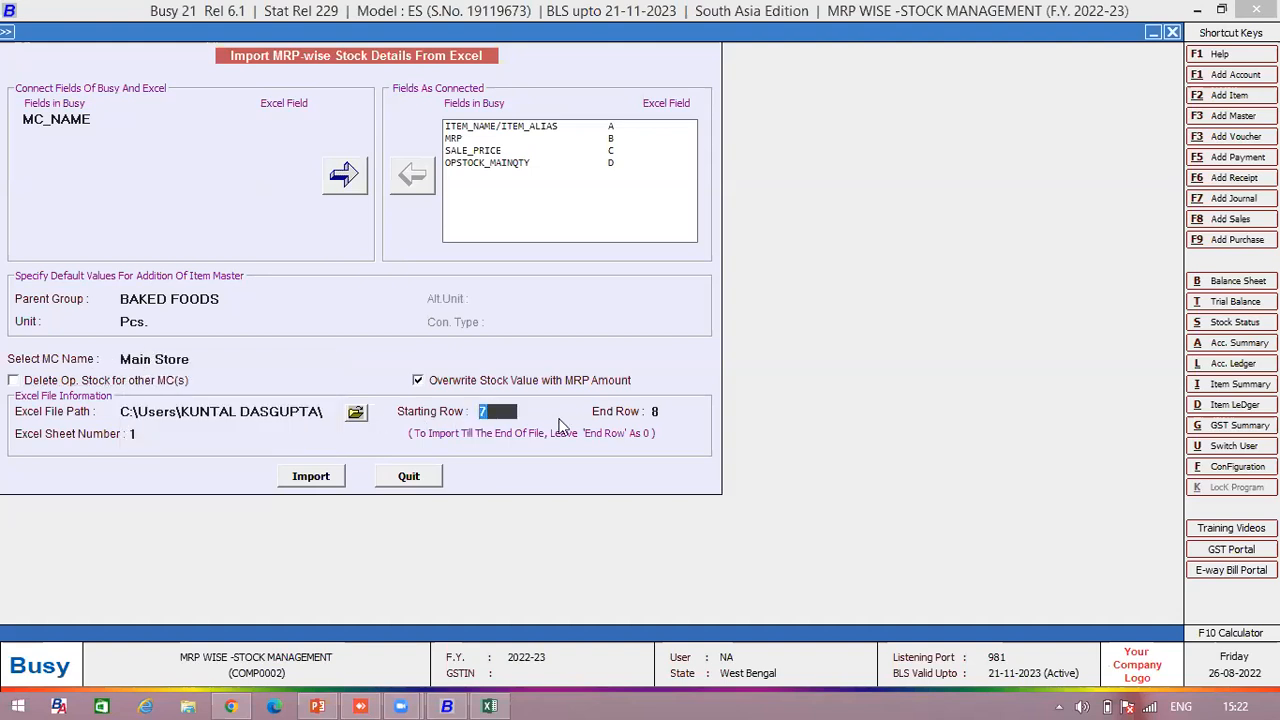
click(663, 412)
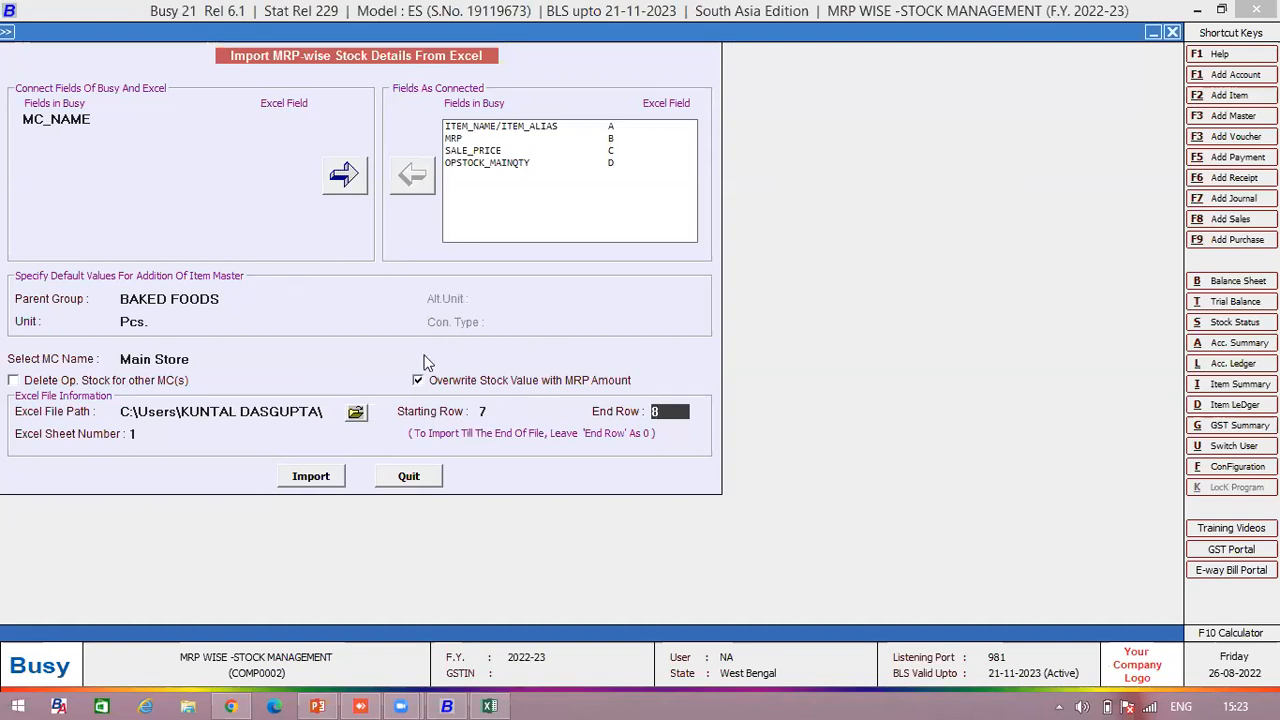
- Select the MRP-wiseOpeningStock workbook as the Excel file to import
click(310, 408)
click(349, 414)
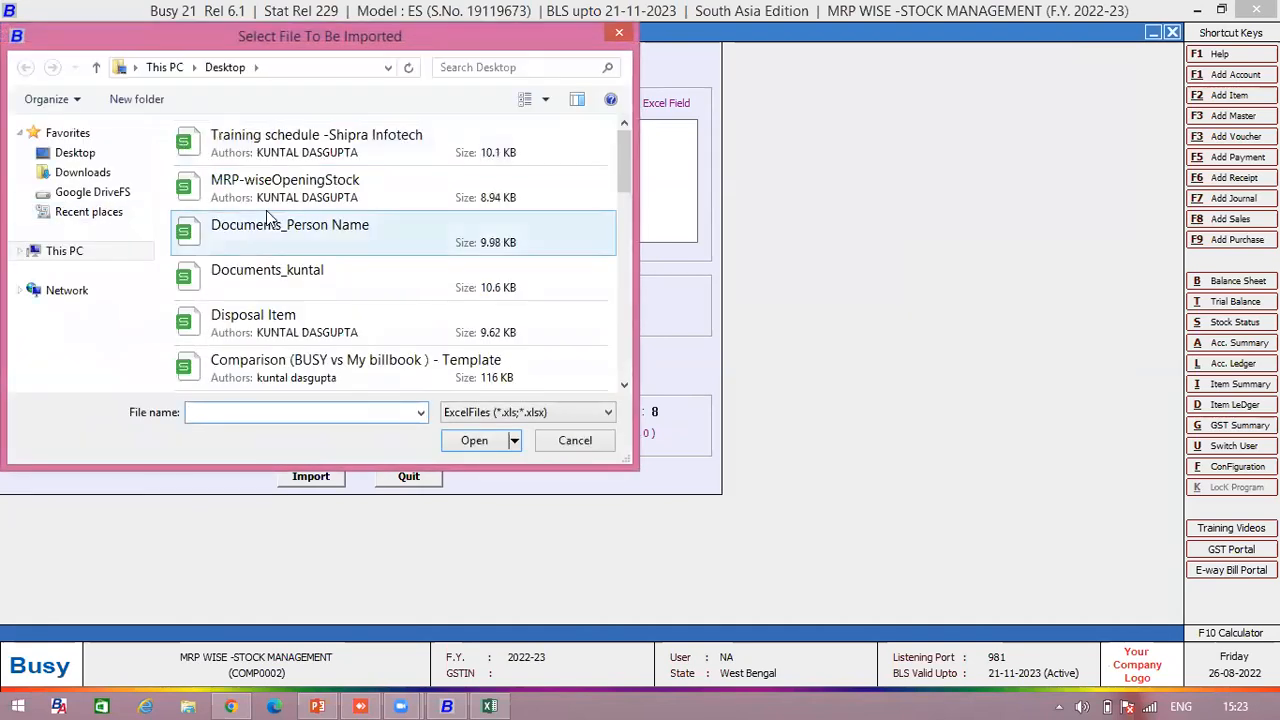
click(270, 196)
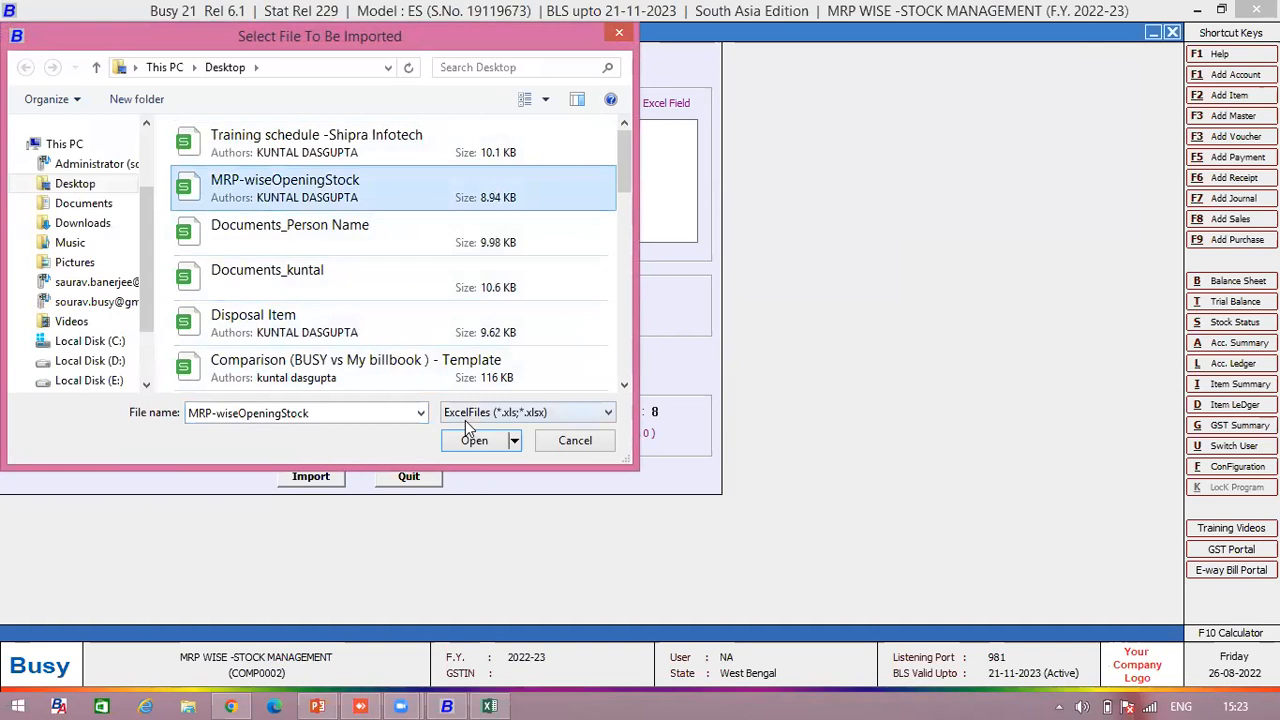
click(476, 443)
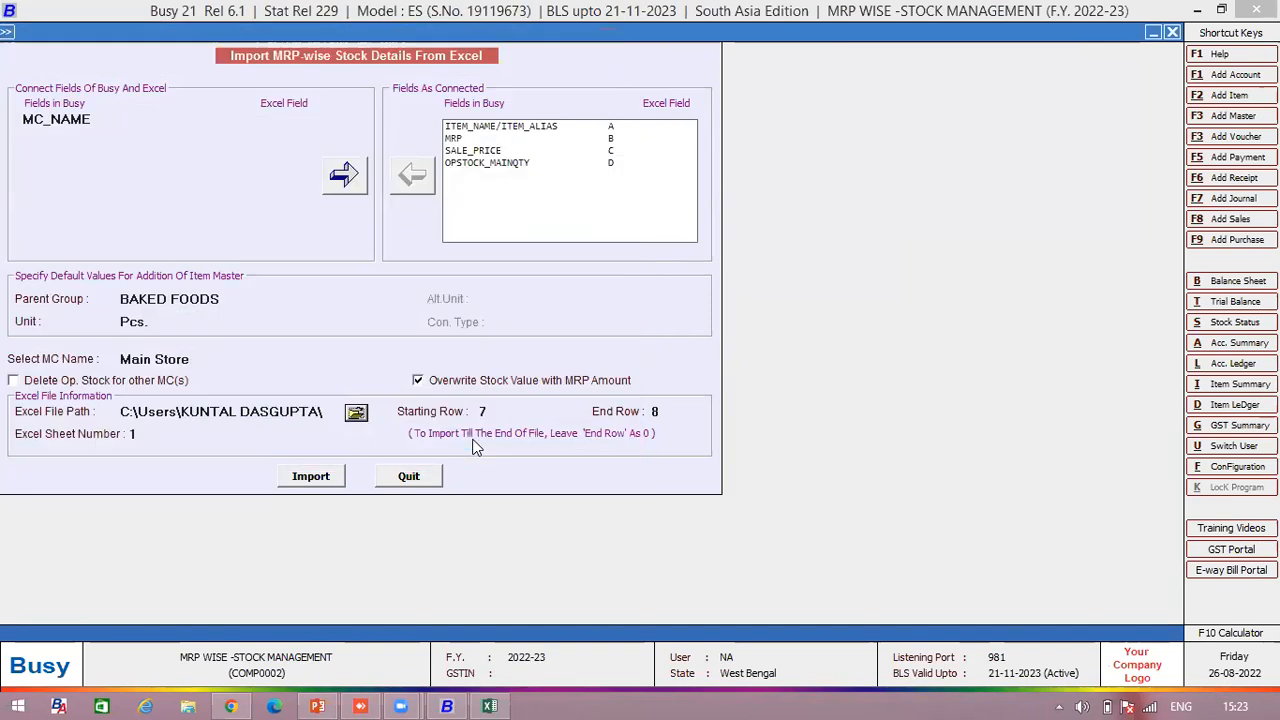
- Check the workbook's starting row and change End Row to 0 to read to the file's end
click(511, 411)
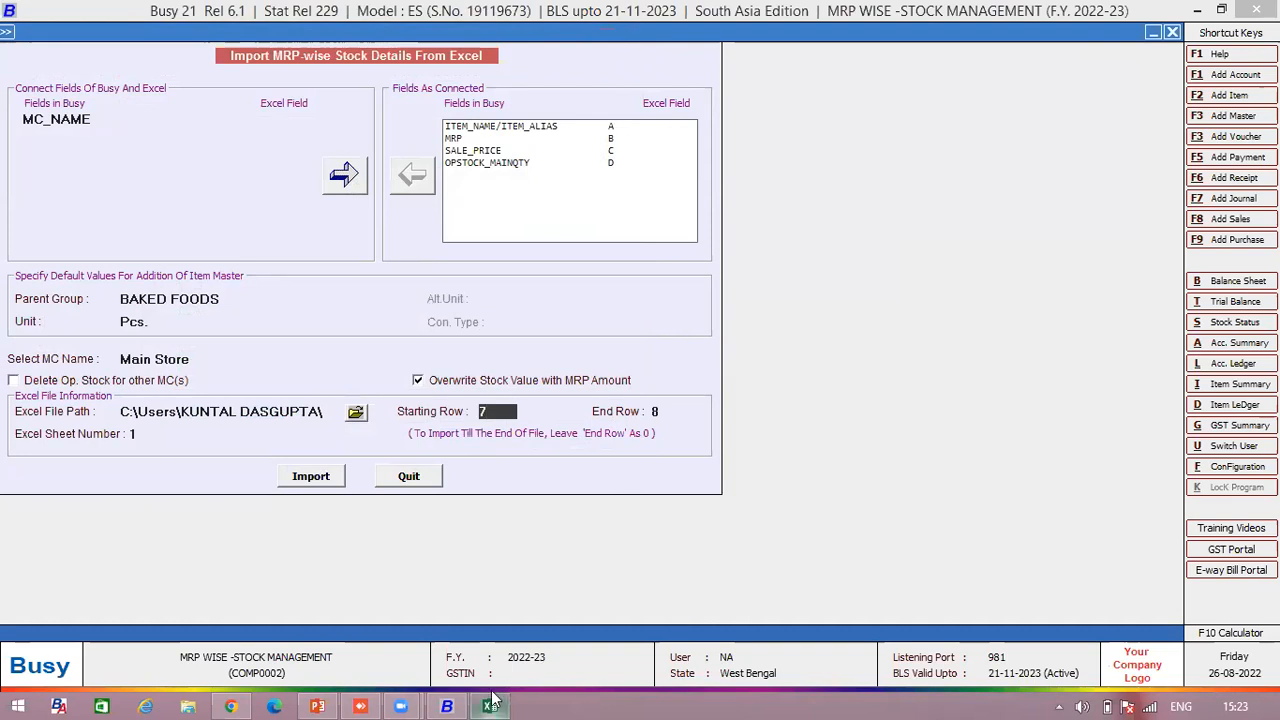
mouse_move(492, 703)
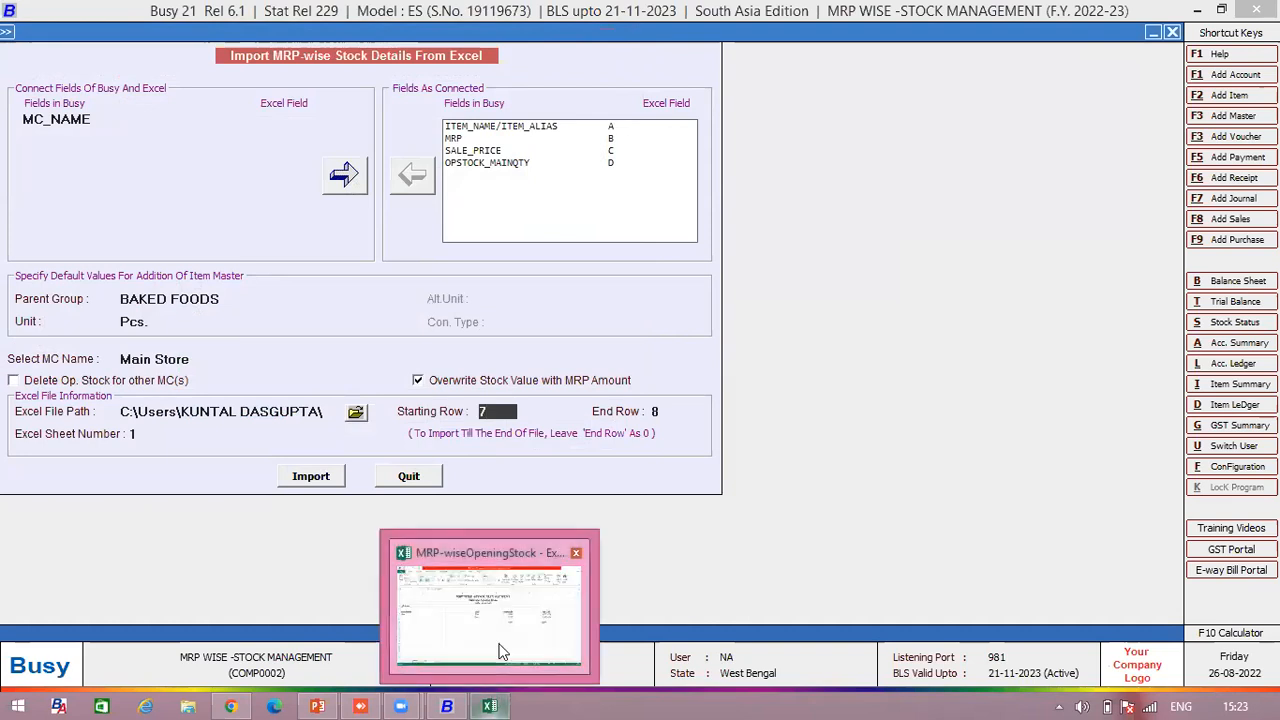
click(502, 652)
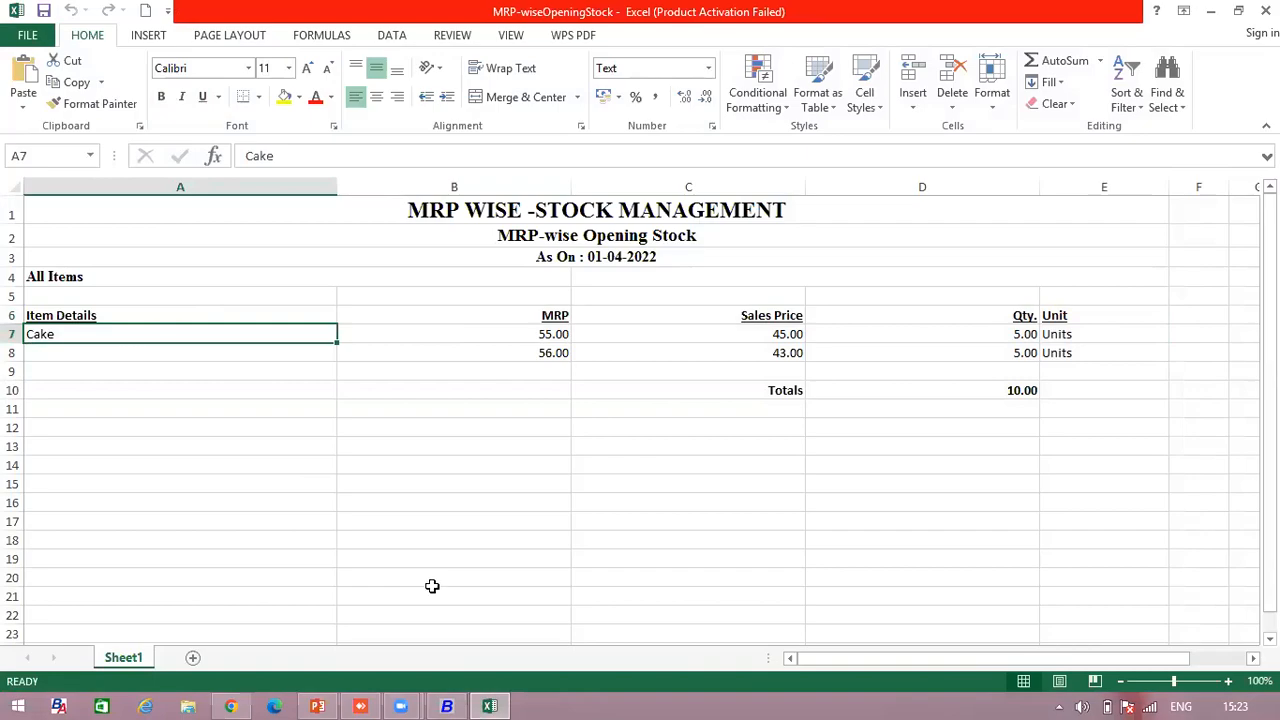
key(alt+Tab)
click(676, 411)
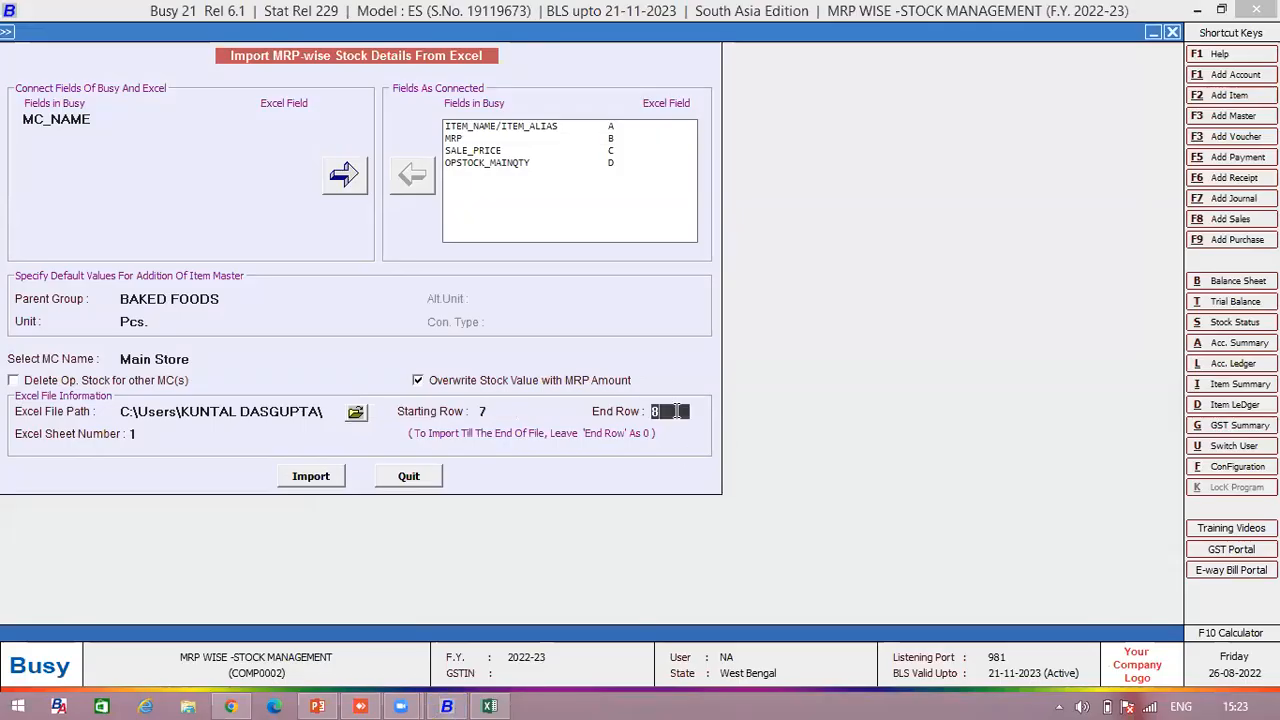
key(BackSpace)
text(0)
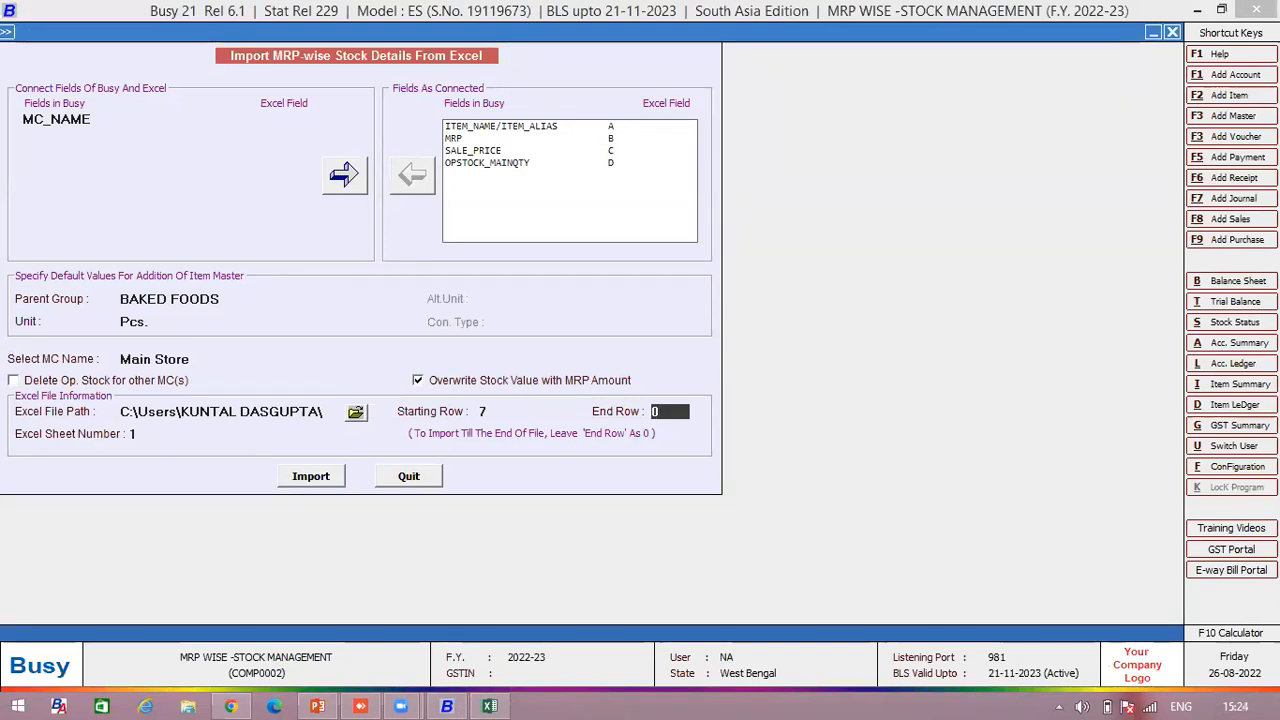
- Verify the Excel sheet number against the workbook and start the import
click(137, 435)
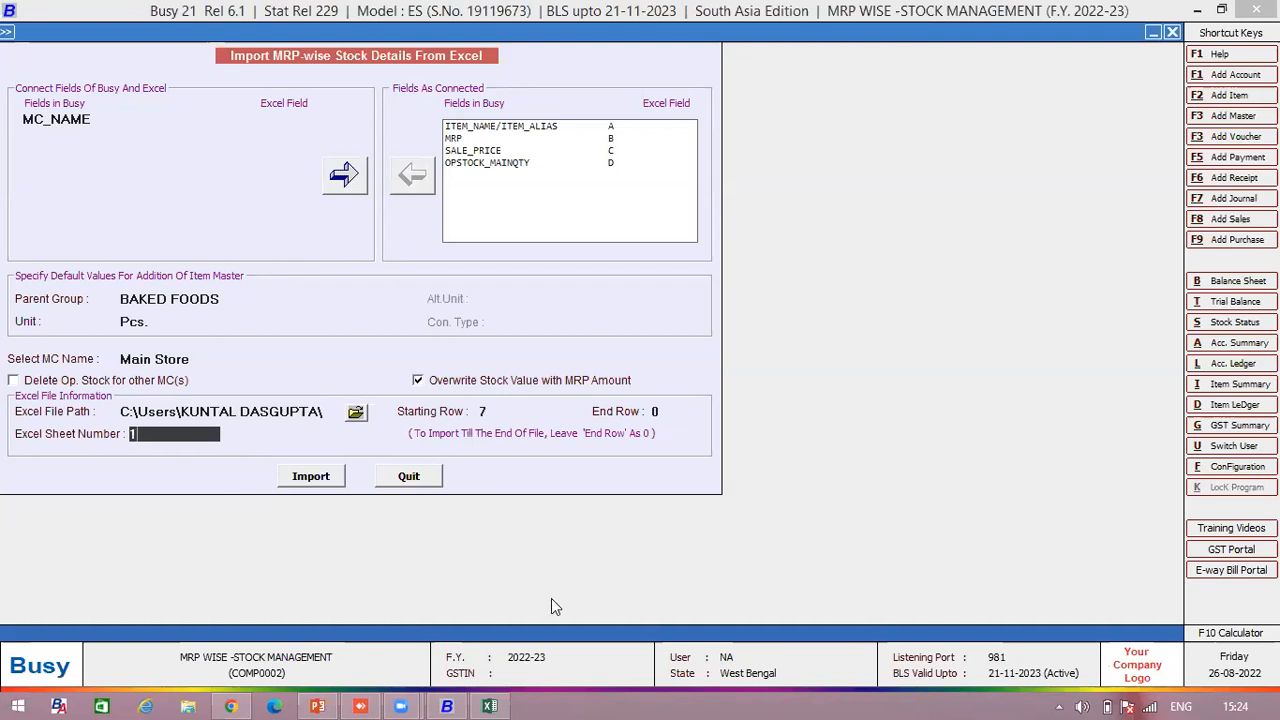
click(491, 706)
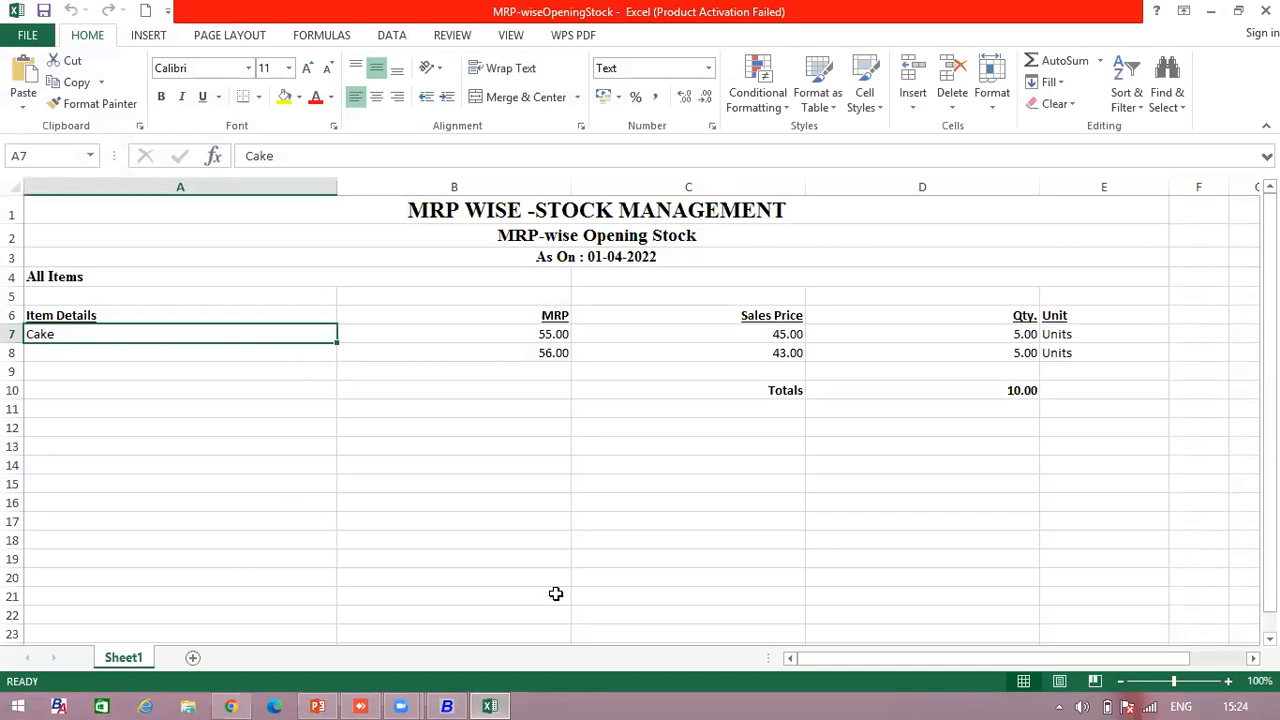
click(447, 706)
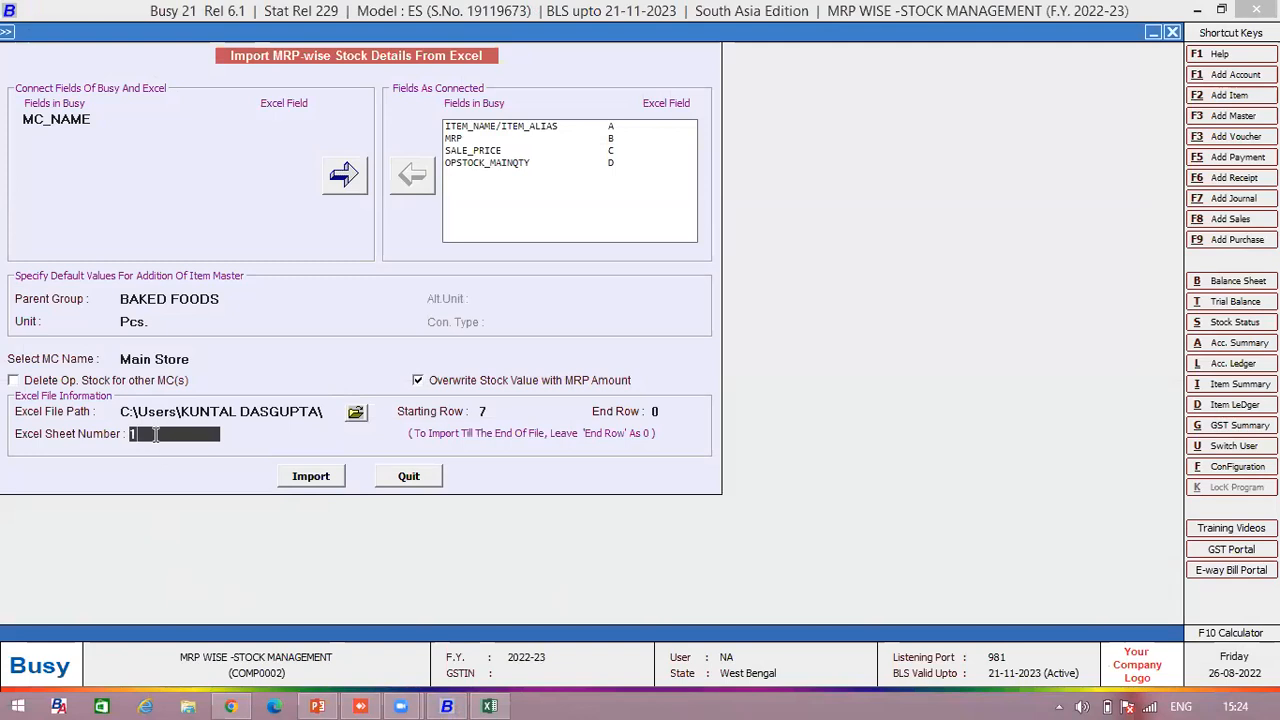
click(302, 477)
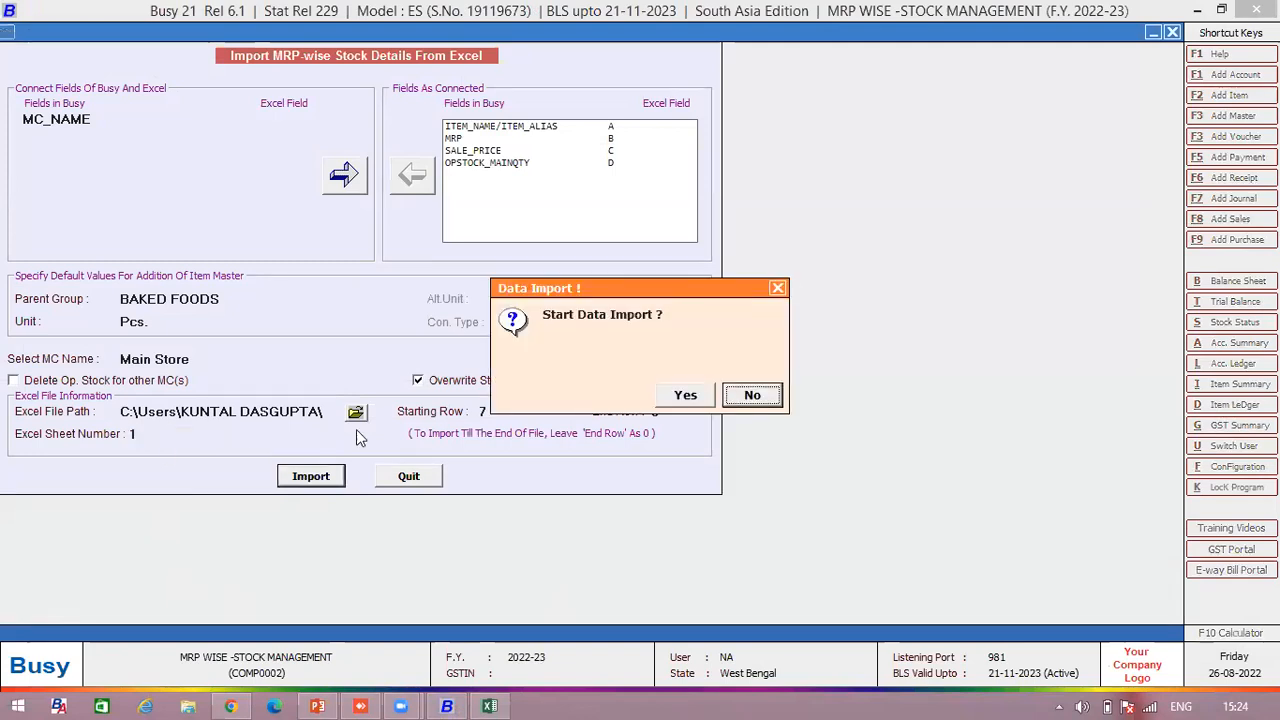
- Confirm the data import, then run the MRP wise Stock Management deck to its Q&A slide
click(685, 395)
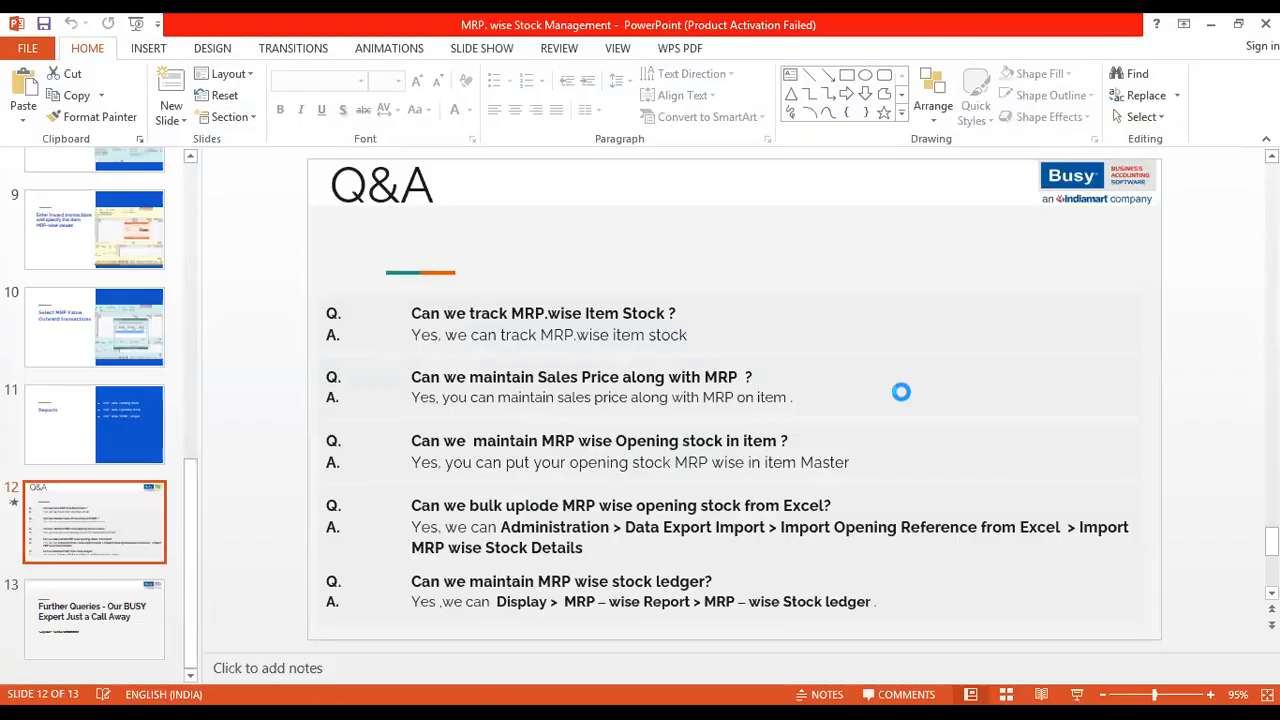
key(F5)
key(Right)
key(Right)
key(Right)
key(Right)
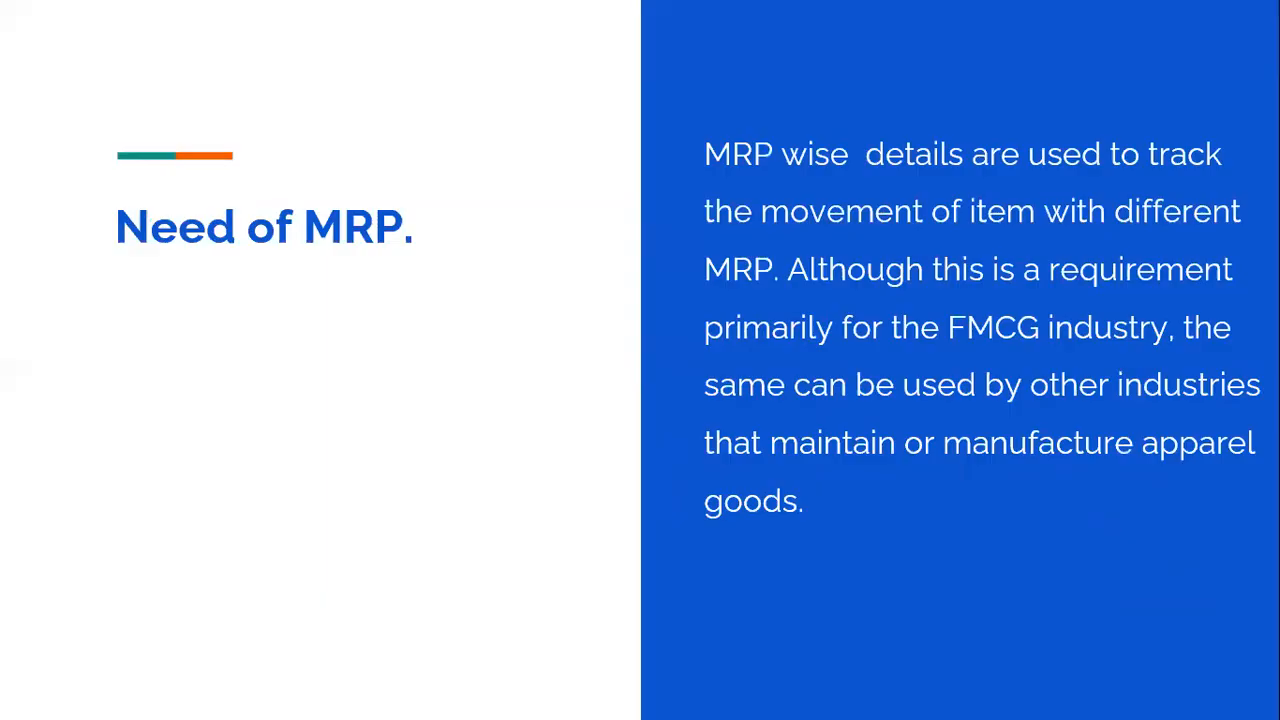
key(Right)
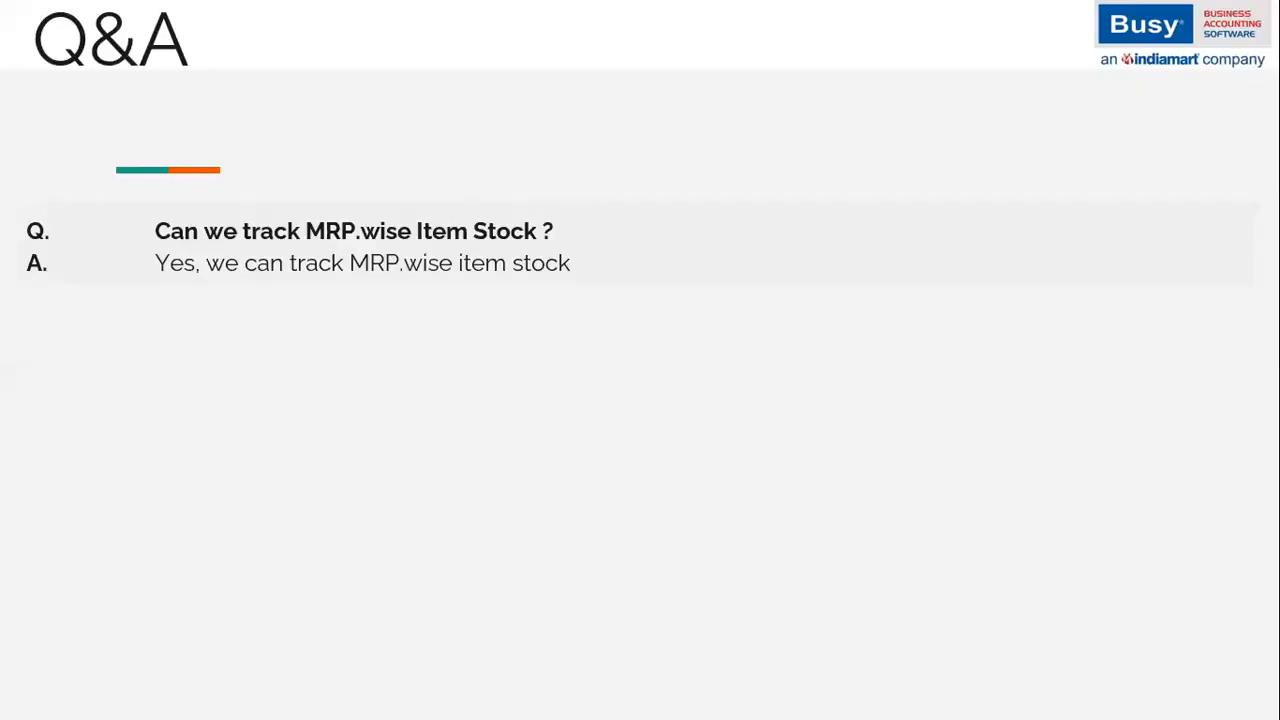